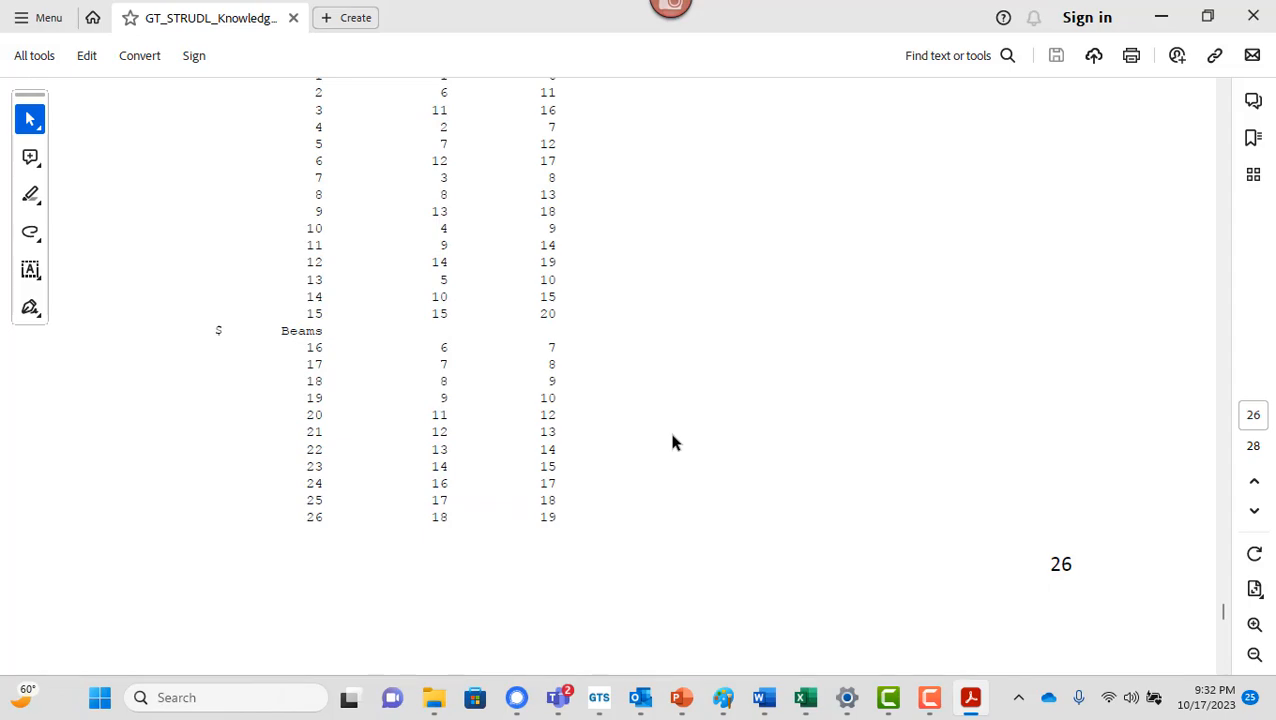
Copy the page 26 command listing of the PDF guide, from the startup macro comments through member incidence 26.
scroll(672, 442, down, 10)
scroll(632, 295, up, 3)
scroll(635, 256, up, 5)
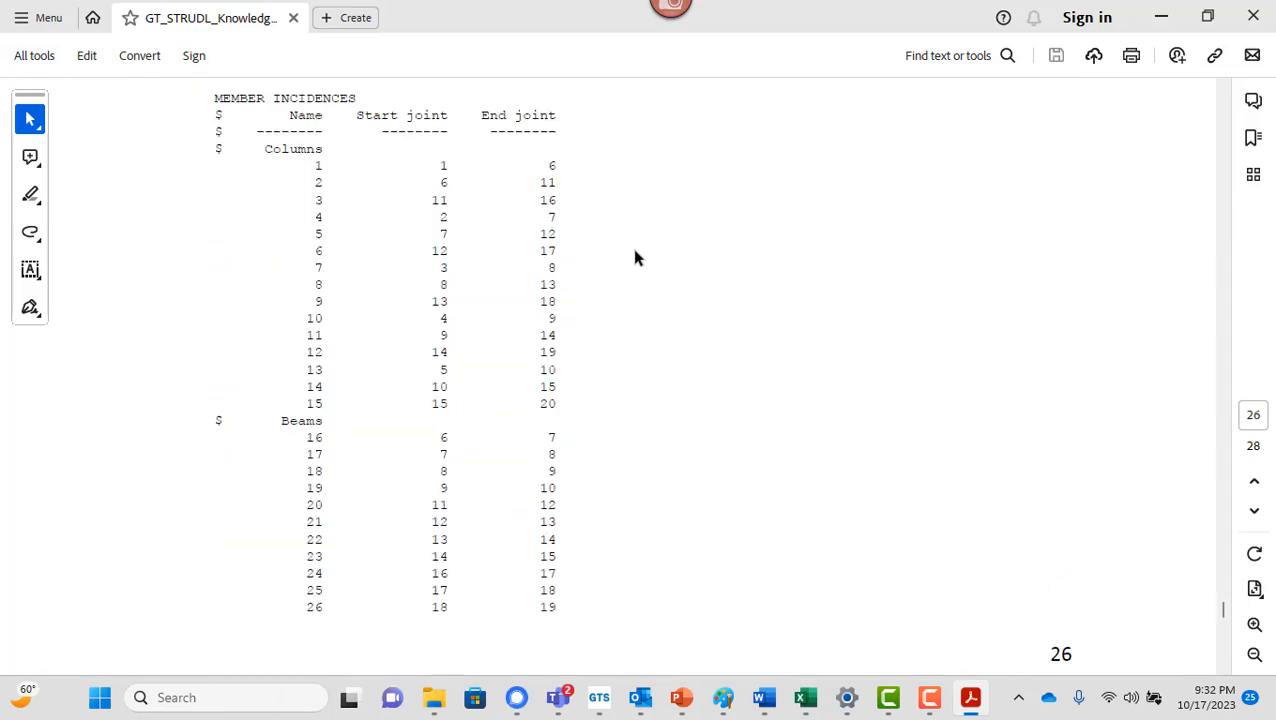
scroll(662, 442, down, 1)
shift+click(562, 564)
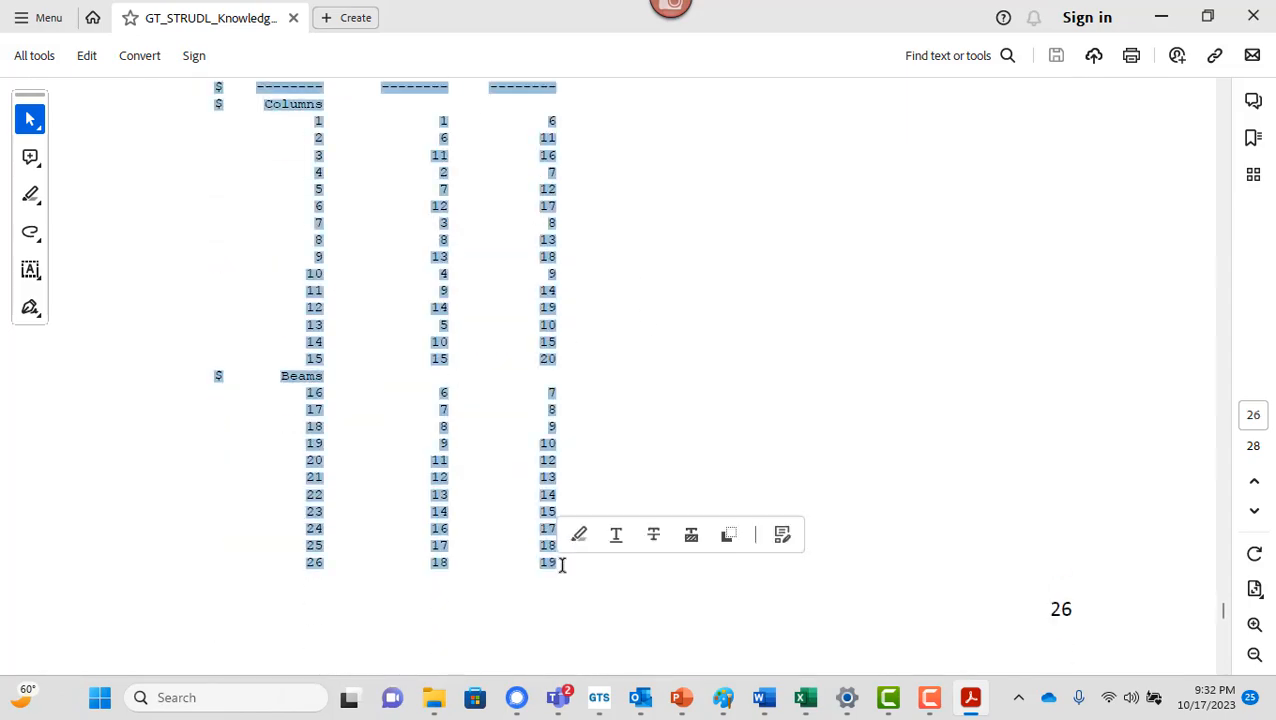
click(570, 564)
scroll(336, 260, up, 10)
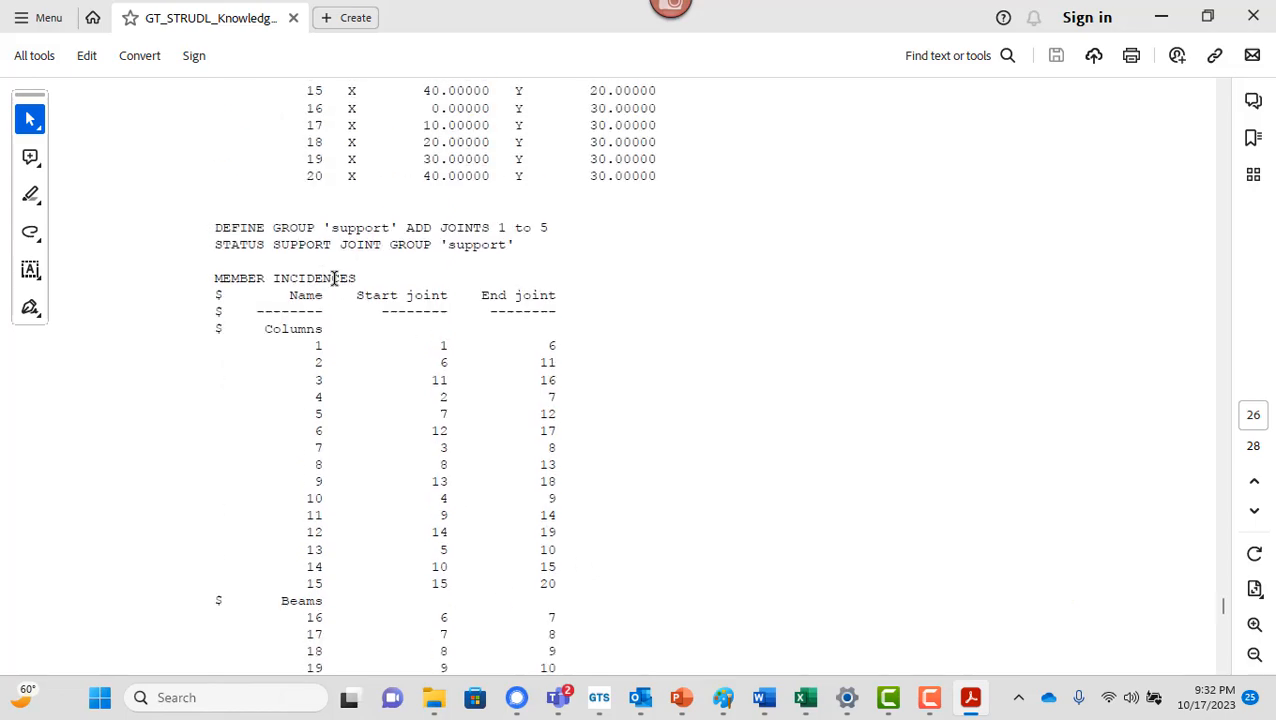
shift+click(213, 182)
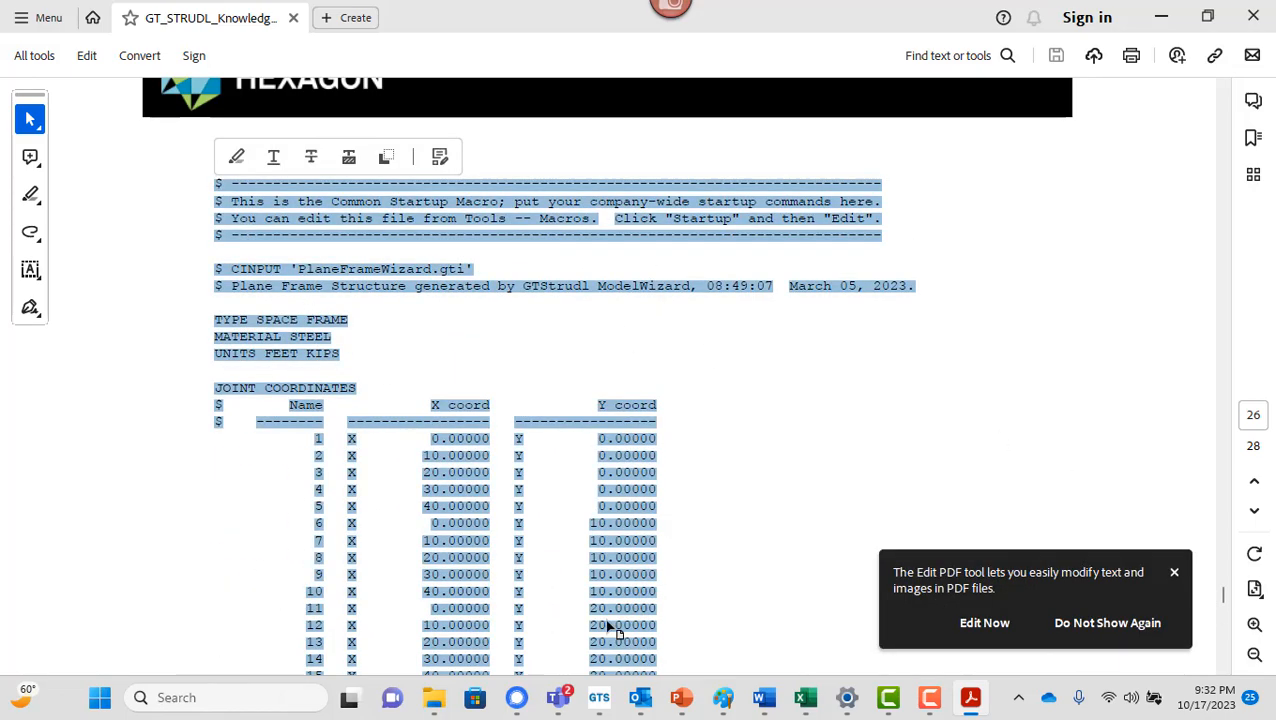
Open a blank Notepad document.
click(286, 696)
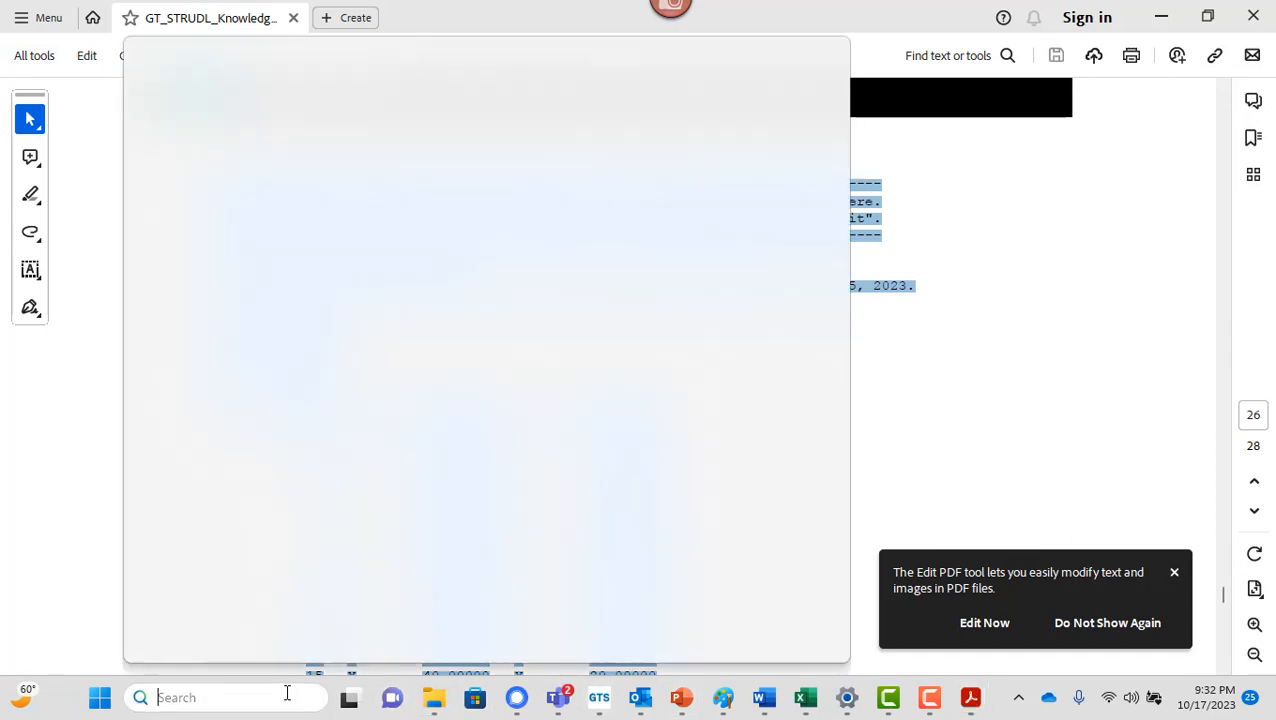
text(notepad)
key(BackSpace)
key(BackSpace)
key(BackSpace)
key(BackSpace)
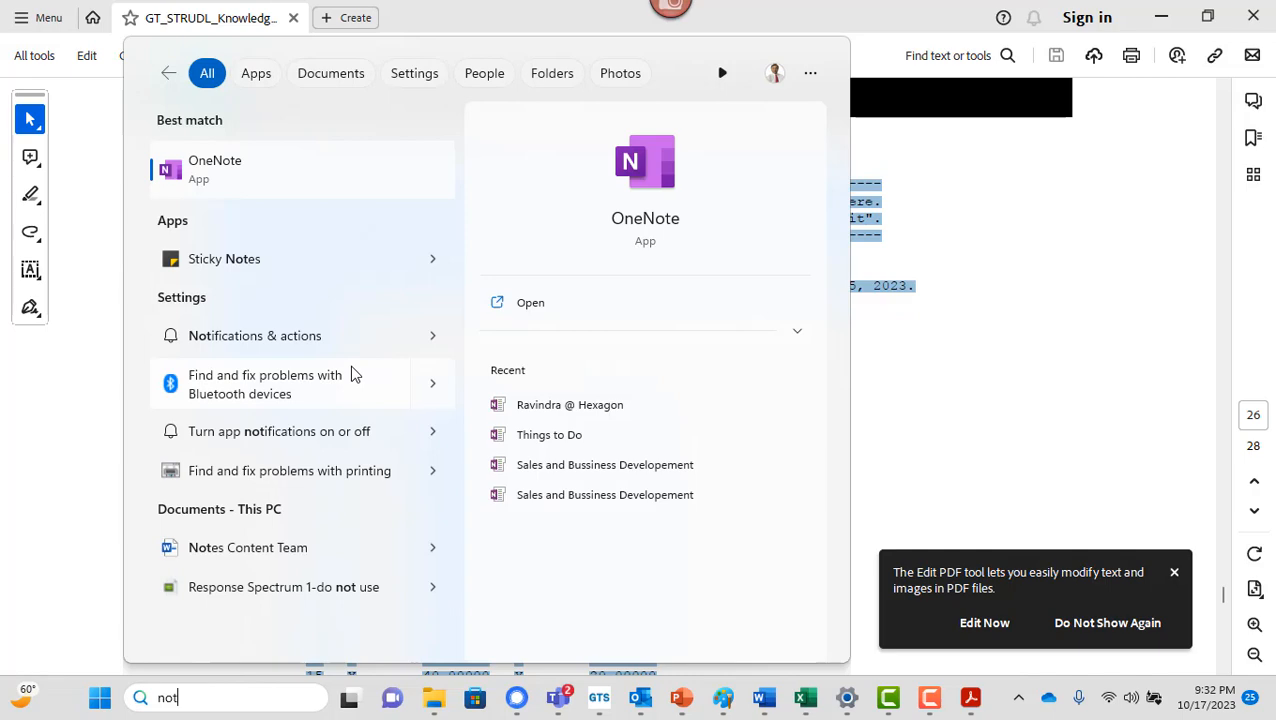
text(epad)
click(310, 165)
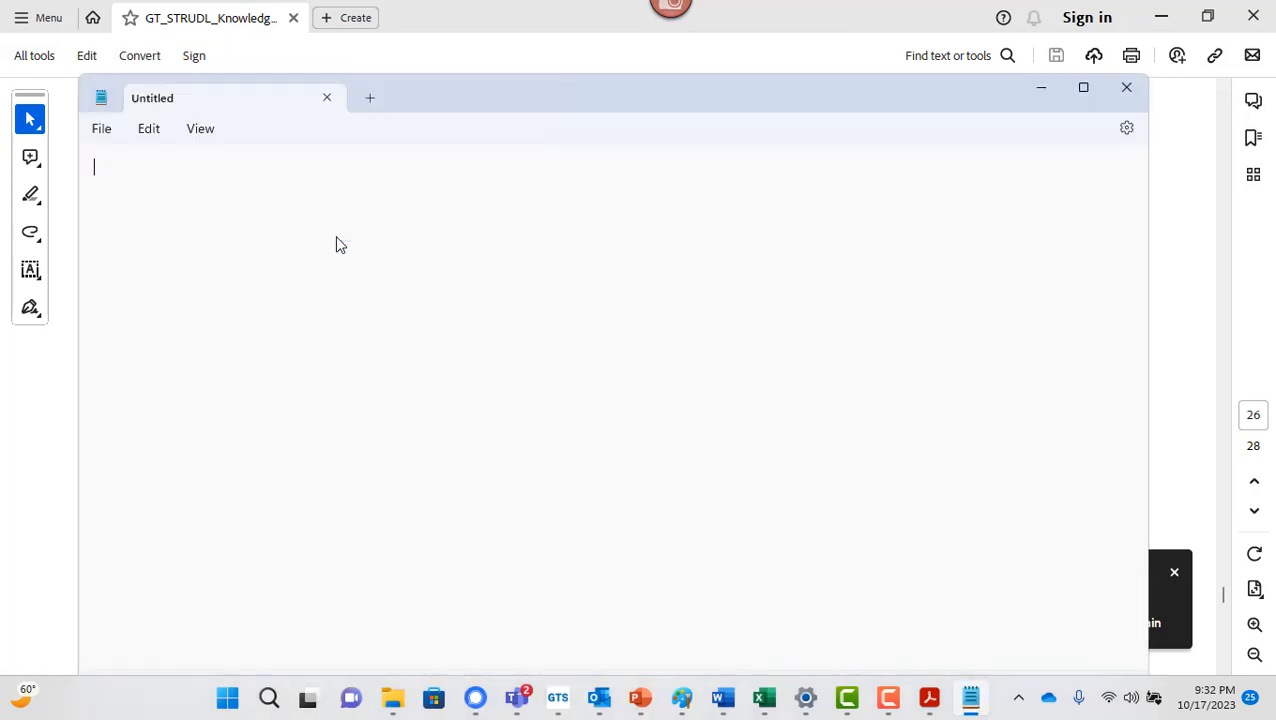
Paste the copied page 26 listing into the blank document and add empty lines after it.
key(ctrl+v)
key(Return)
key(Return)
key(Return)
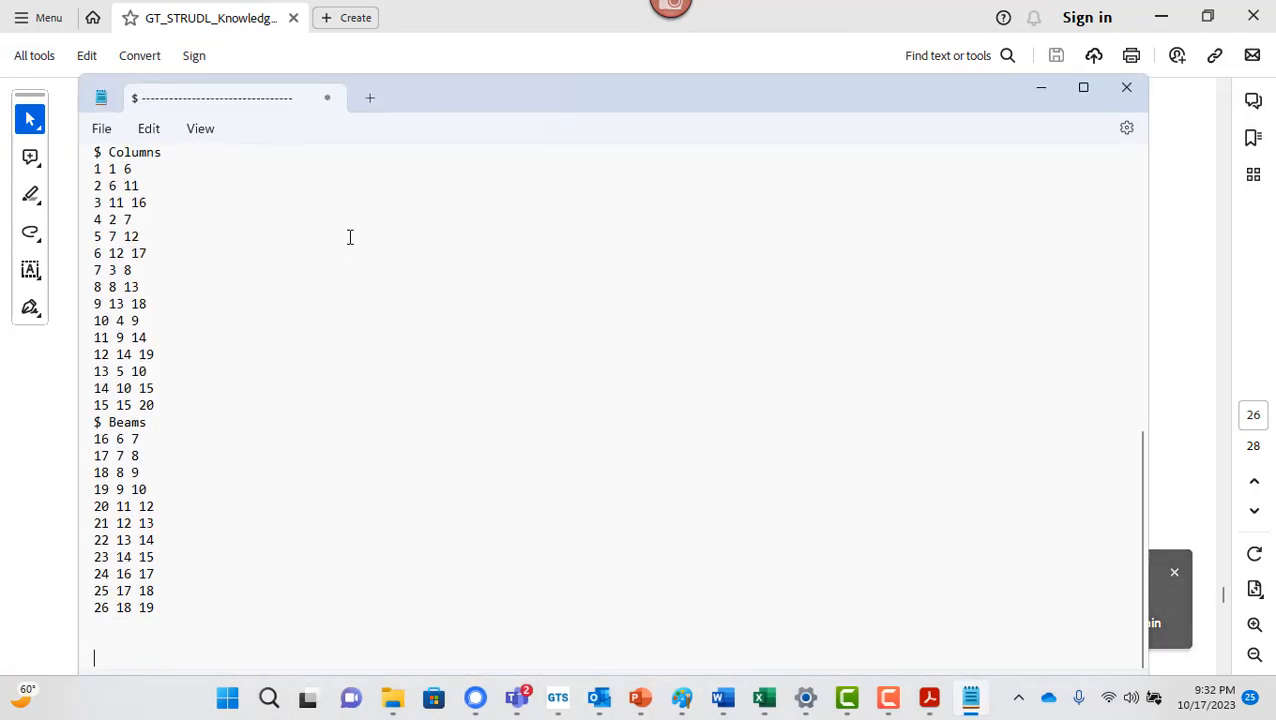
Switch back to the PDF guide and select the whole page 27 listing, from member 27 through the final LOAD LIST '1' line.
key(alt+Tab)
scroll(350, 330, down, 5)
scroll(350, 330, down, 15)
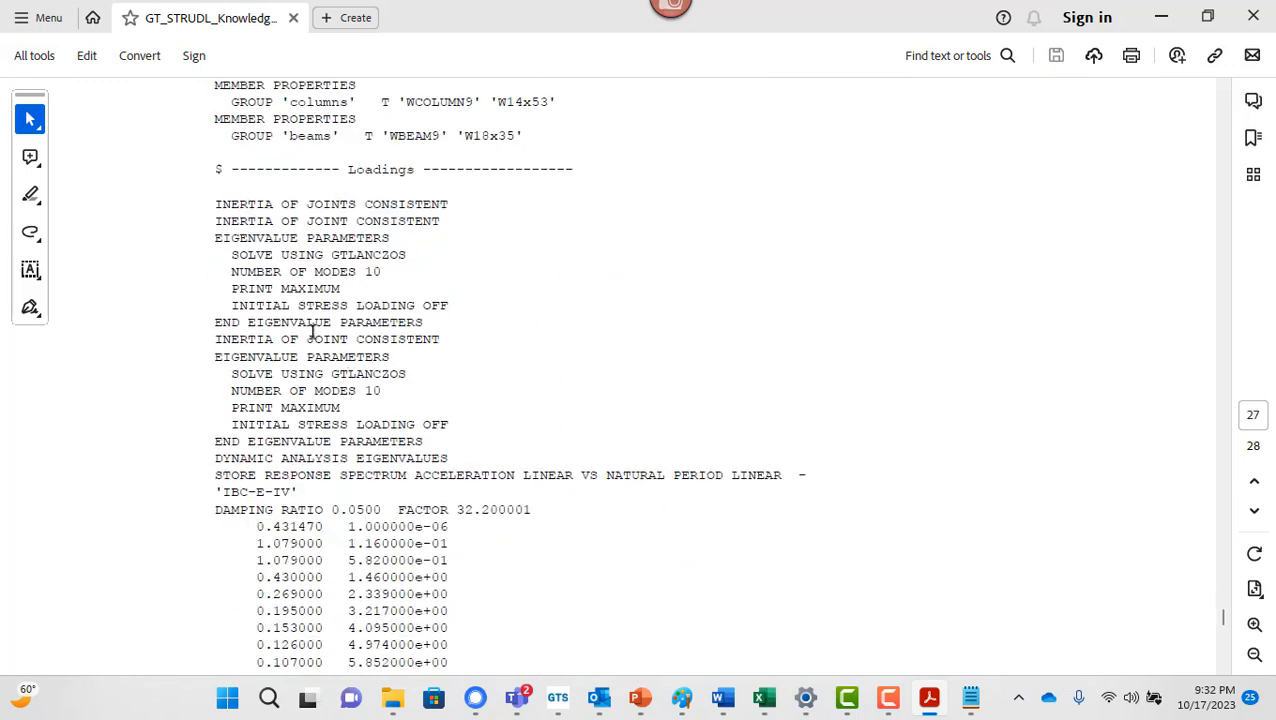
drag(308, 179, 513, 362)
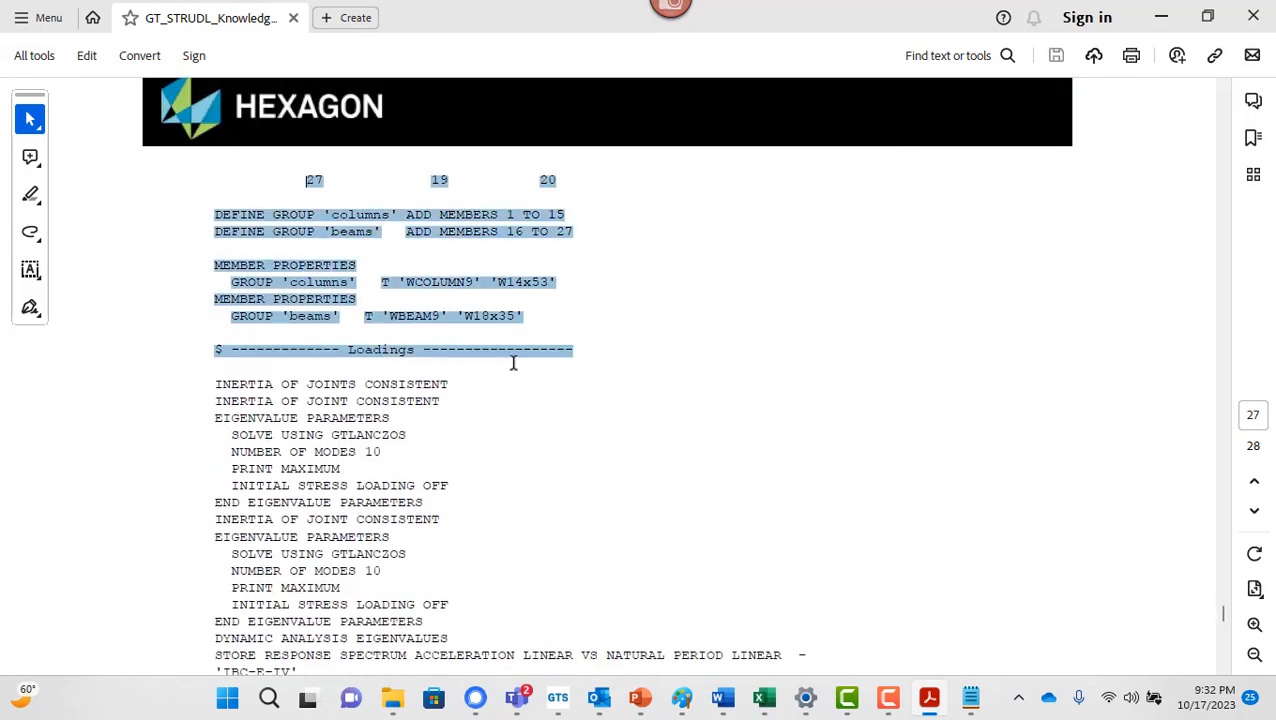
click(535, 397)
scroll(535, 397, down, 6)
scroll(400, 264, up, 5)
drag(307, 140, 575, 310)
scroll(547, 464, down, 12)
scroll(555, 503, up, 8)
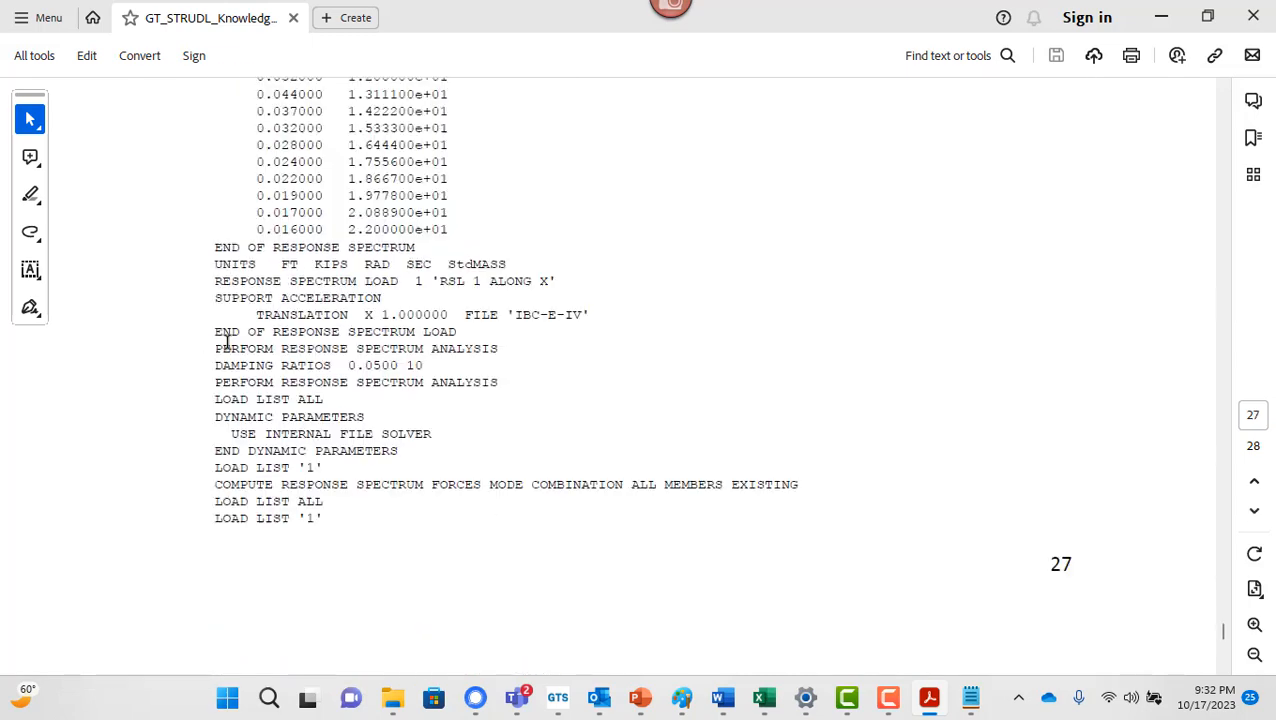
shift+click(340, 518)
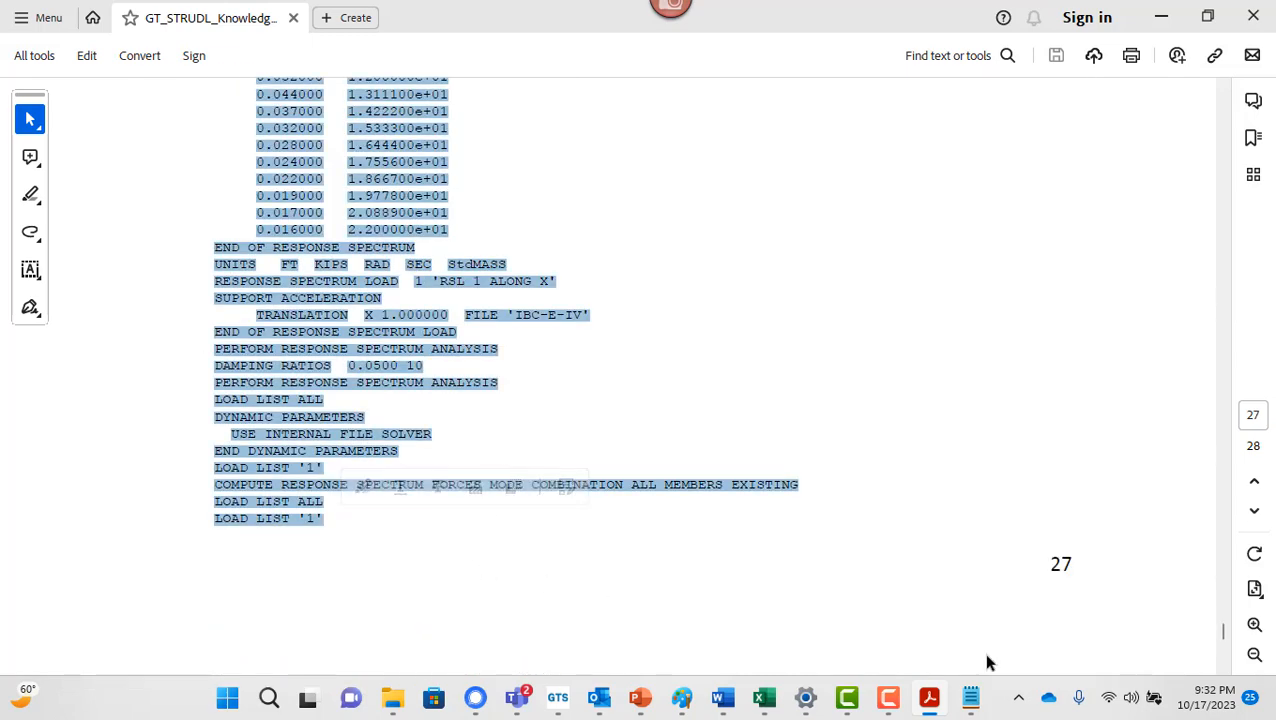
Paste the page 27 listing at the end of the Notepad text and start a new line.
key(alt+Tab)
key(ctrl+v)
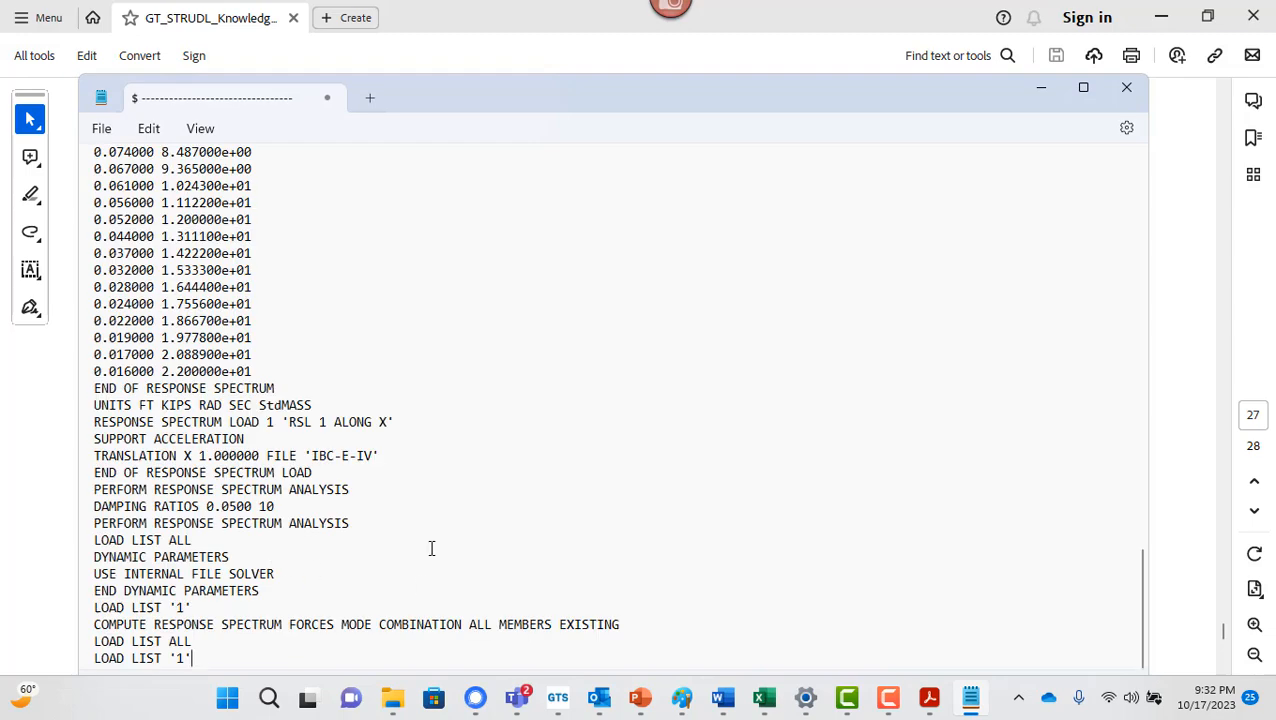
key(Return)
Copy the OUTPUT MODAL CONTRIBUTIONS ON and LIST RESPONSE SPECTRUM FORCES lines from PDF page 28 to the end of the Notepad text.
key(alt+Tab)
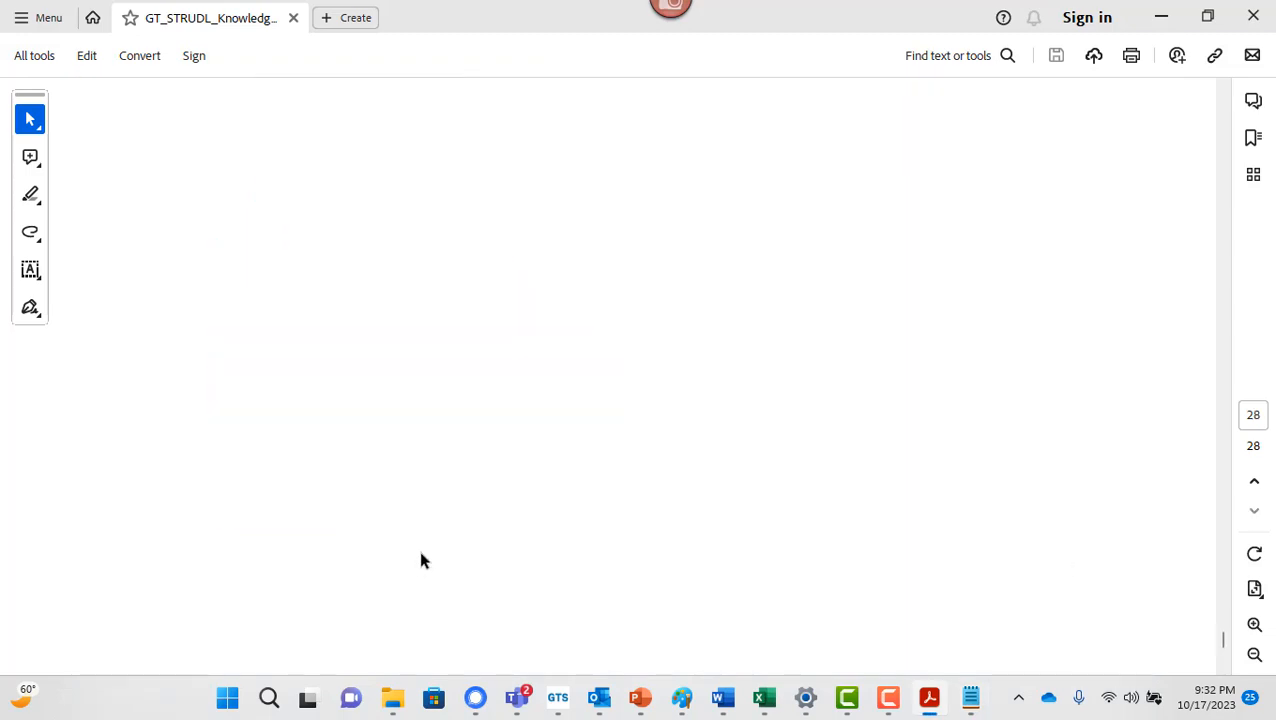
scroll(572, 315, up, 1)
drag(789, 152, 205, 128)
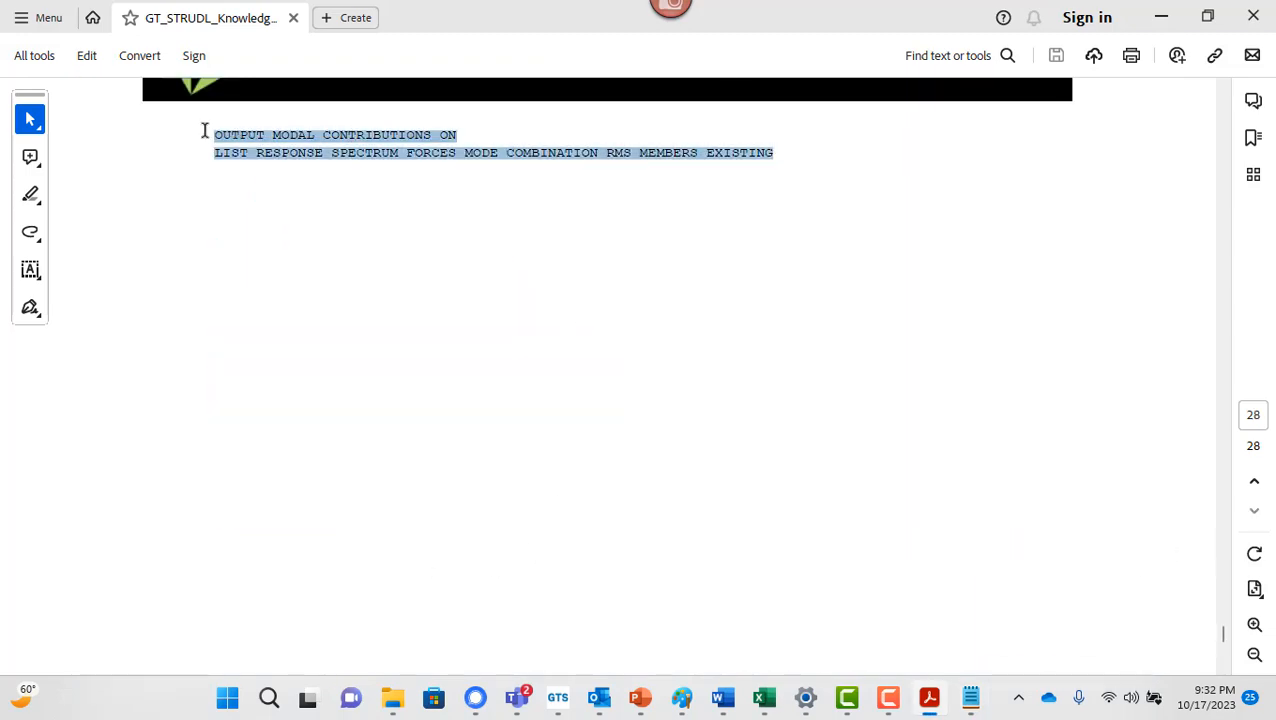
key(ctrl+c)
key(alt+Tab)
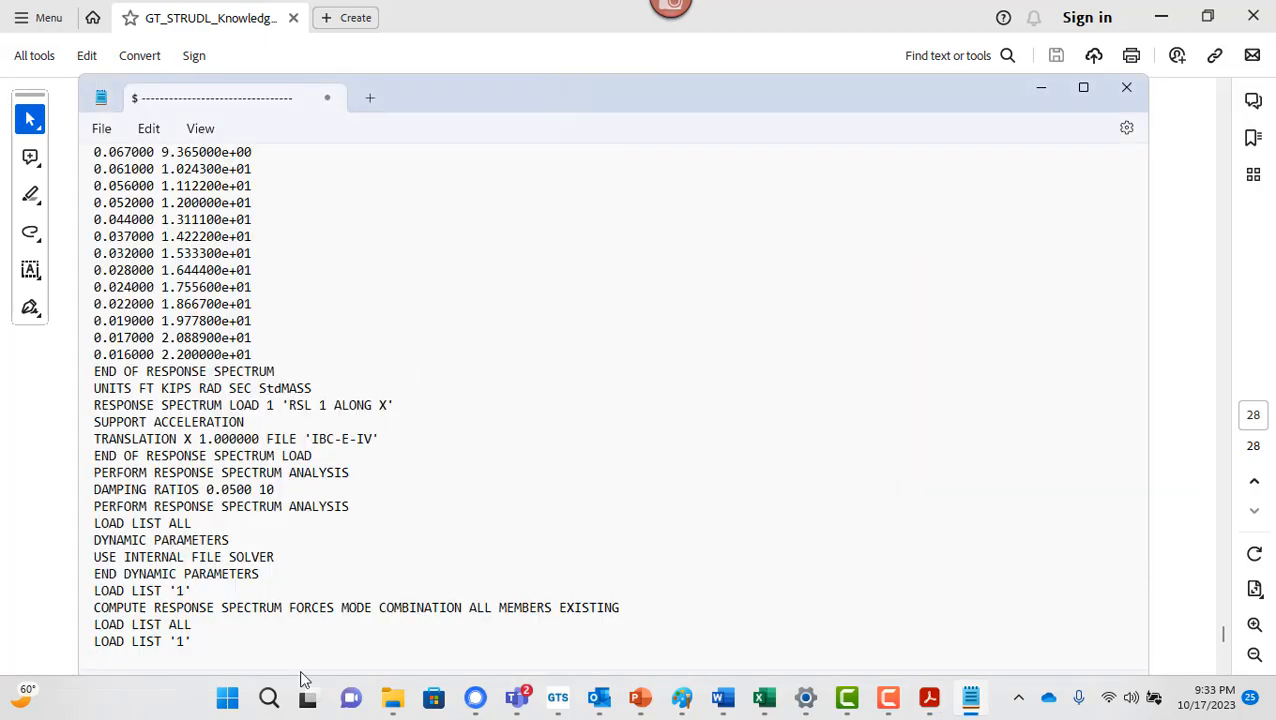
key(ctrl+v)
scroll(350, 495, up, 9)
scroll(337, 475, up, 15)
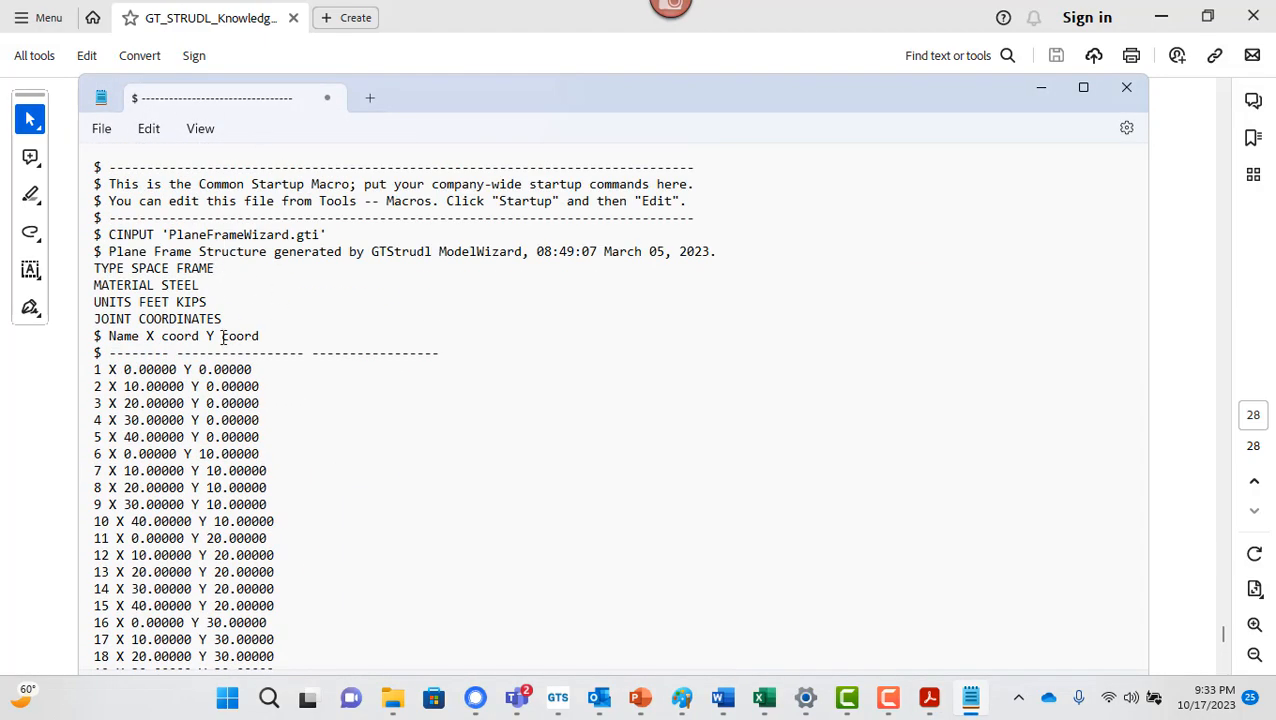
Return to the PDF's Step by Step Guide on page 2 and examine the GT MENU and Model Wizard options in step 1.
click(210, 34)
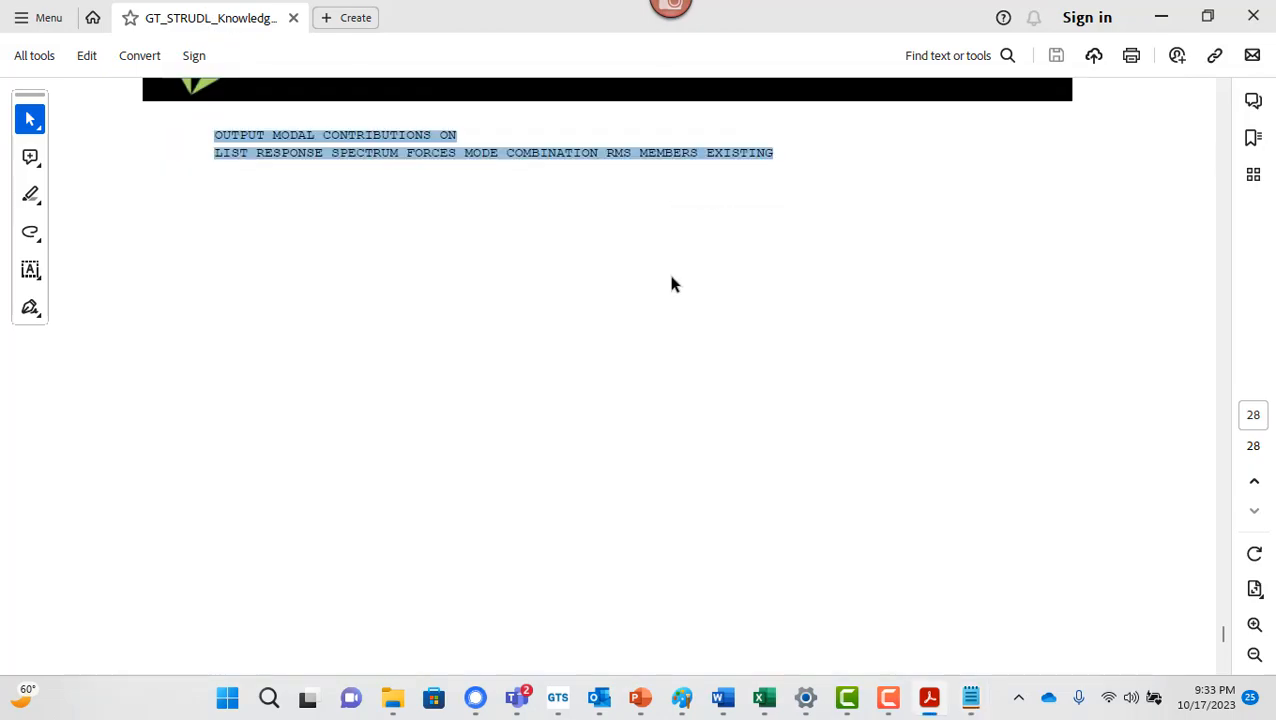
scroll(1164, 320, up, 12)
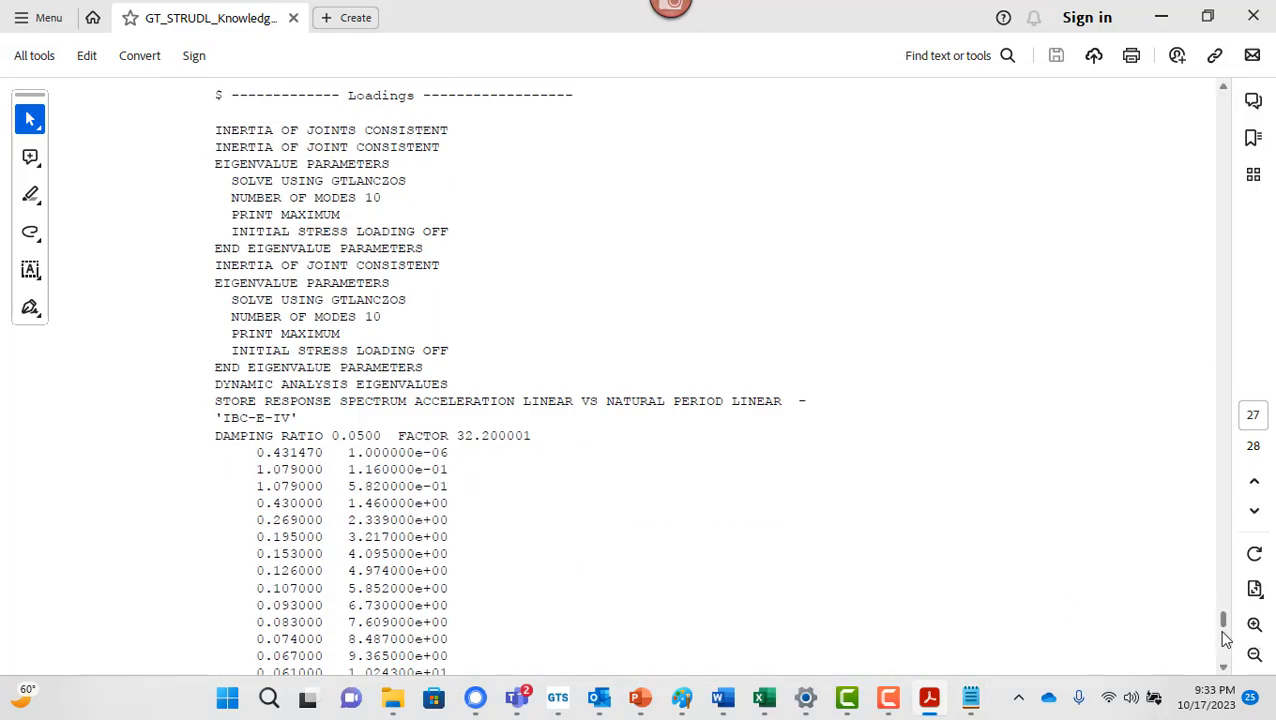
drag(1224, 621, 1224, 100)
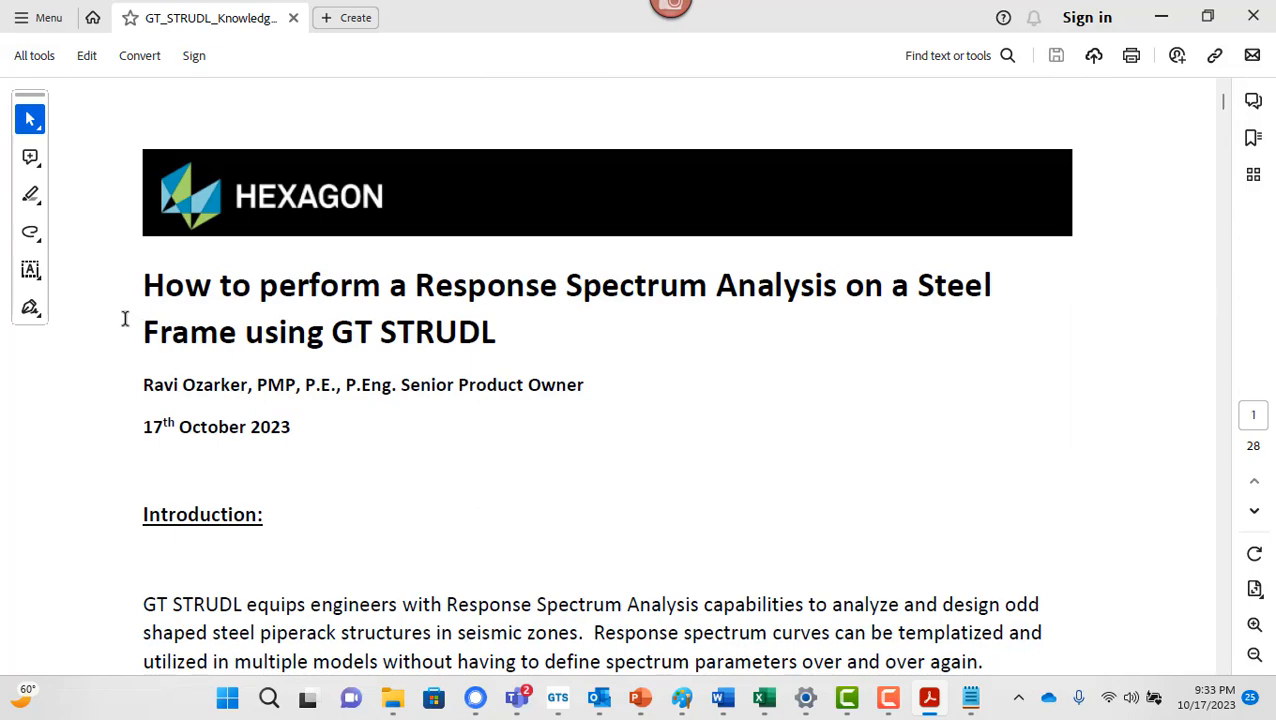
scroll(241, 307, down, 12)
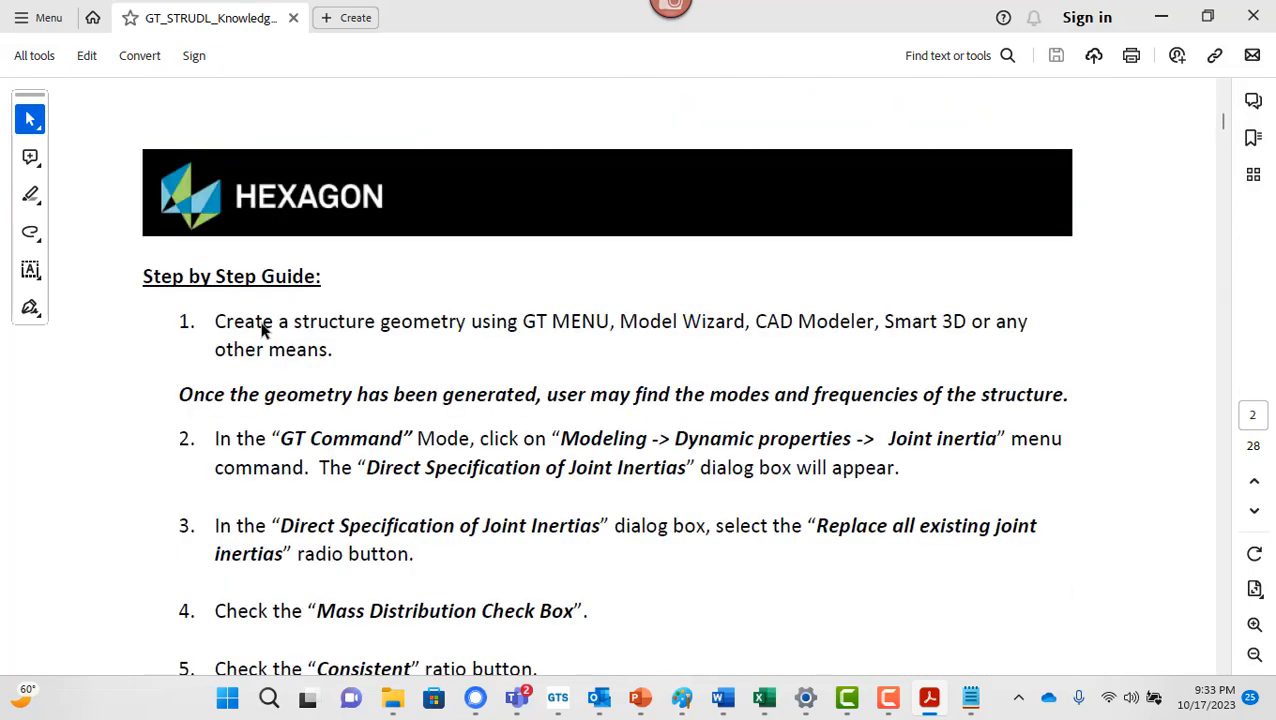
scroll(260, 323, up, 1)
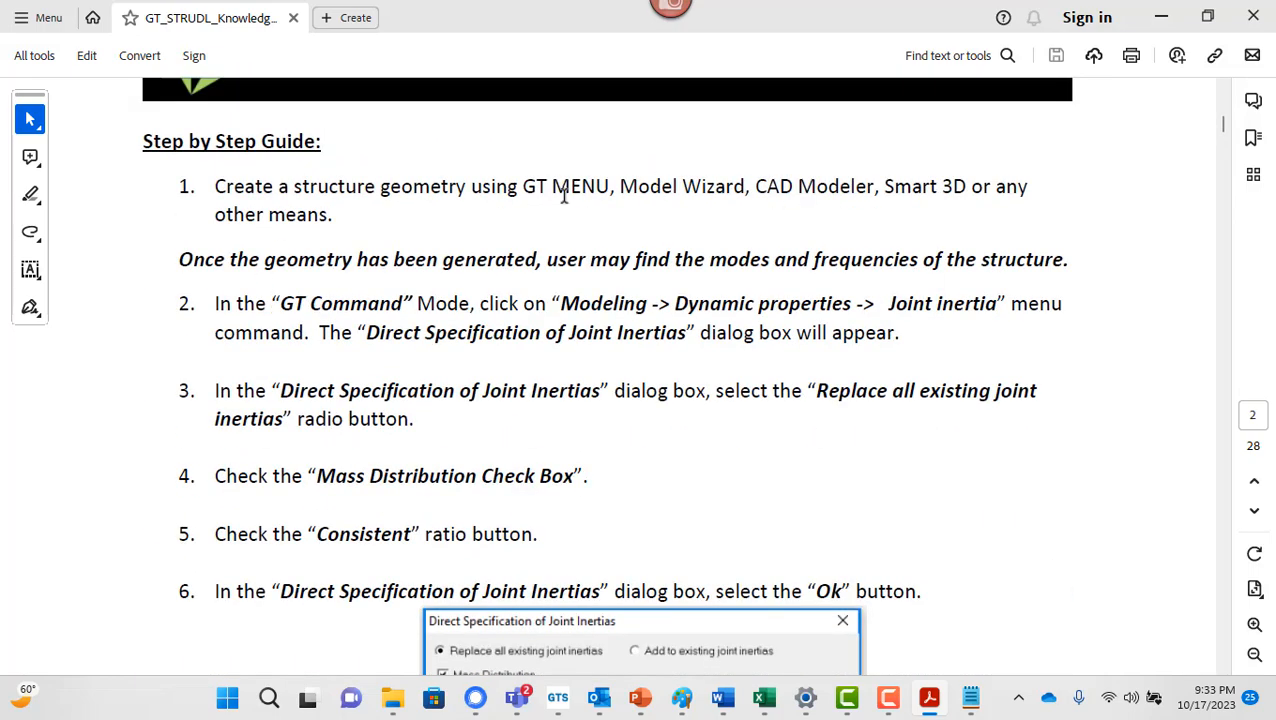
drag(521, 184, 608, 186)
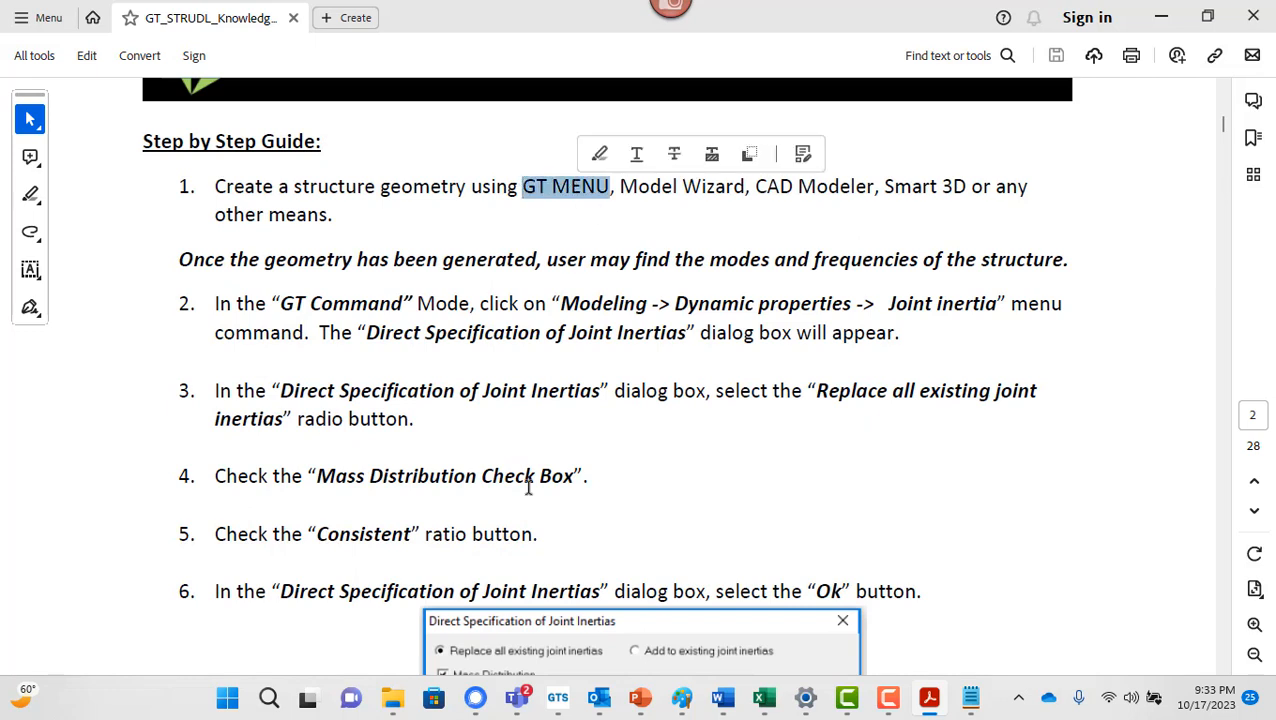
click(622, 188)
drag(620, 188, 745, 188)
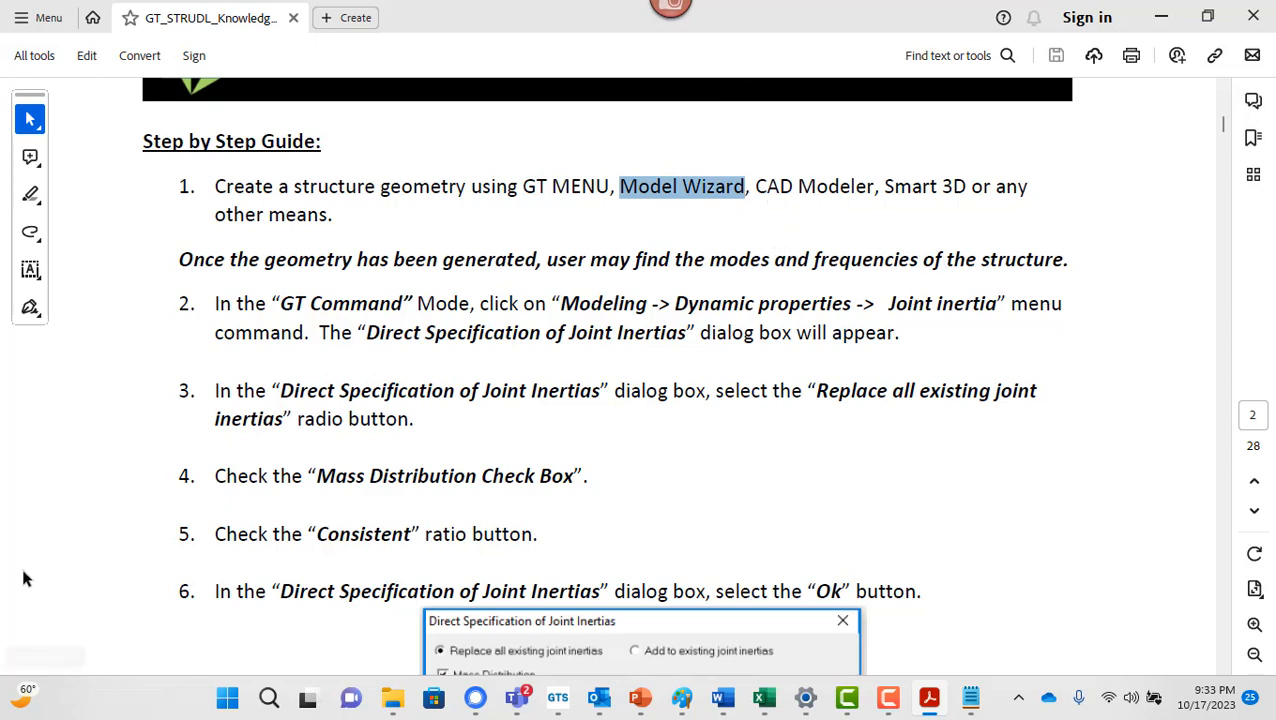
Start a new GT Menu project in GT STRUDL 41 and move the Mode ToolBar clear of the graphics view.
mouse_move(304, 706)
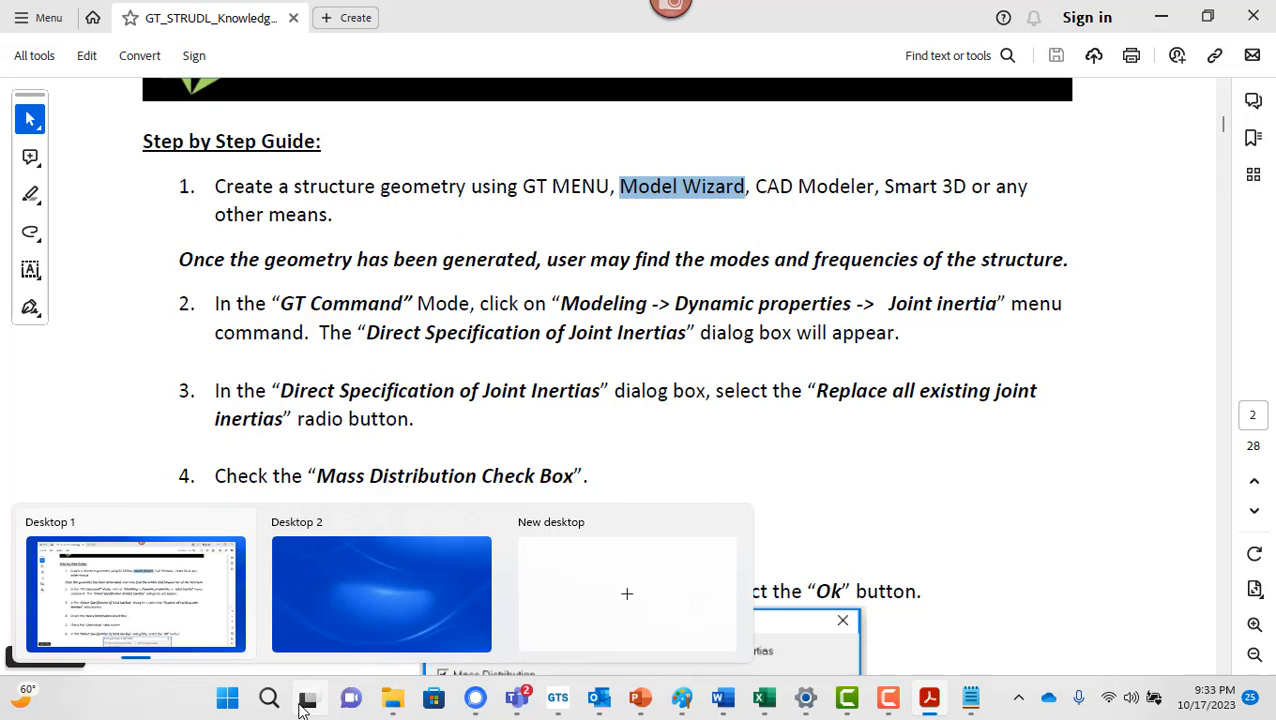
right_click(556, 706)
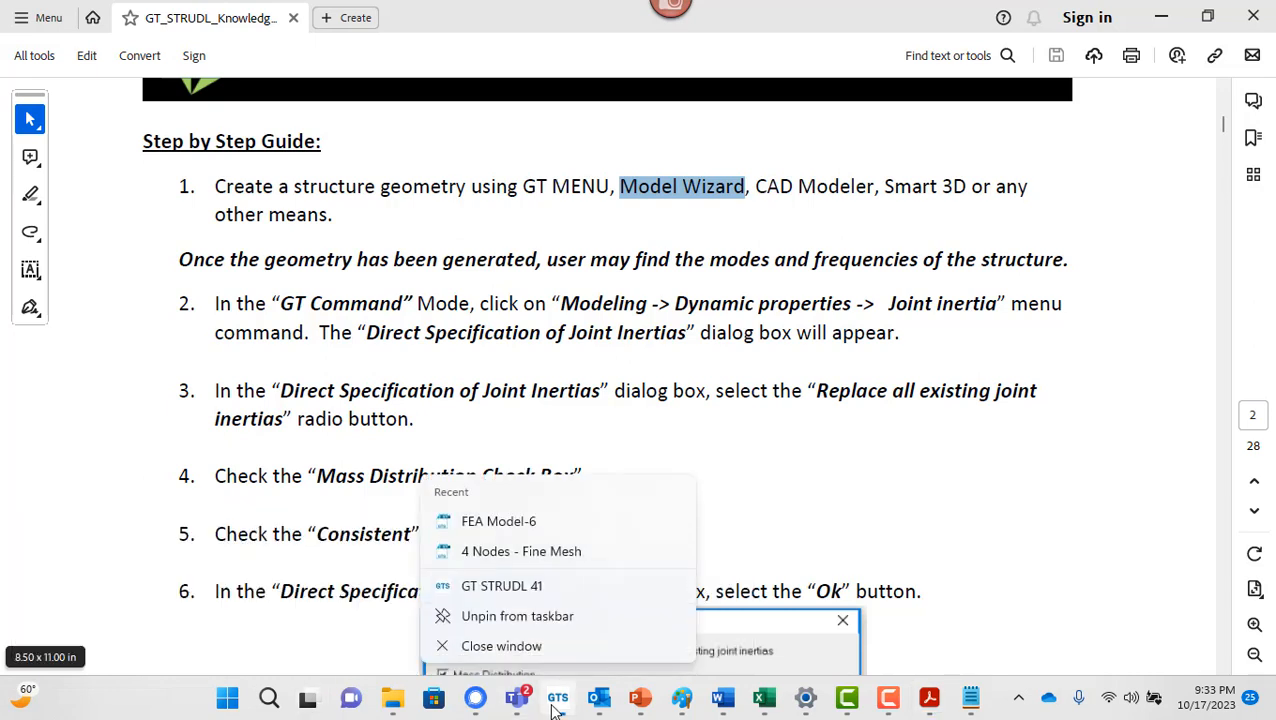
click(566, 587)
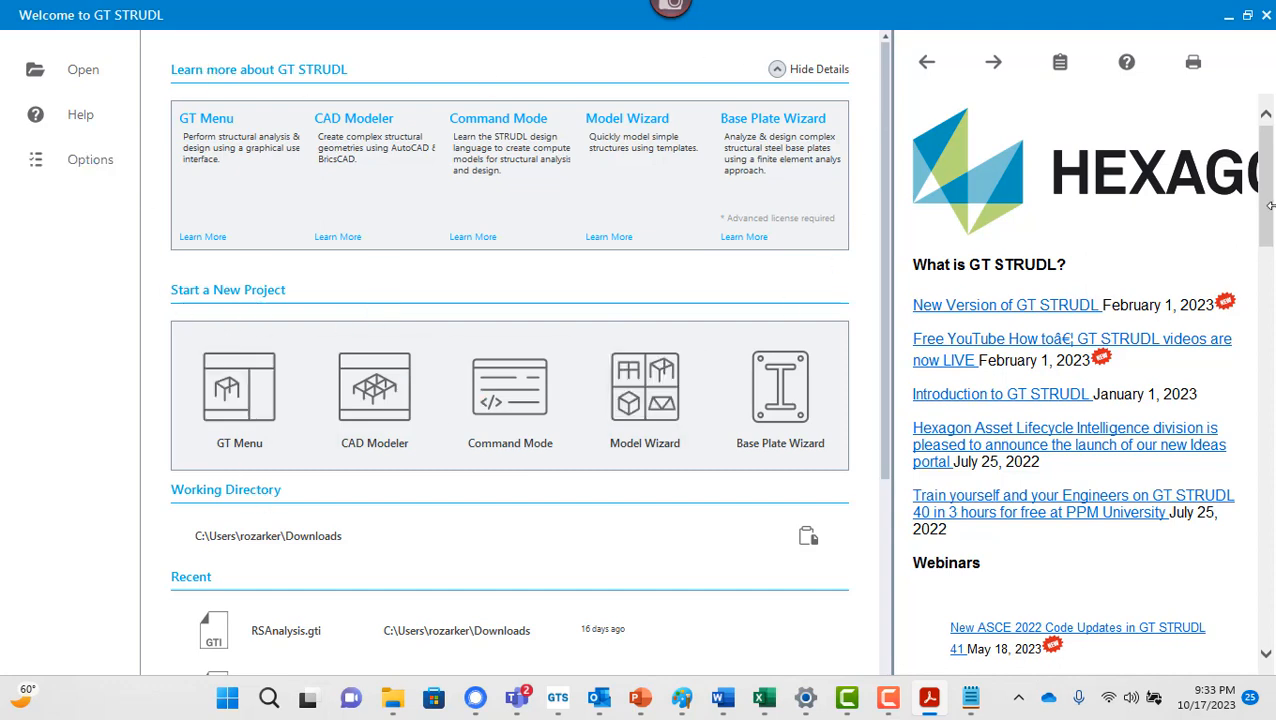
mouse_move(1263, 178)
mouse_down()
mouse_move(1263, 560)
mouse_move(1263, 166)
mouse_up()
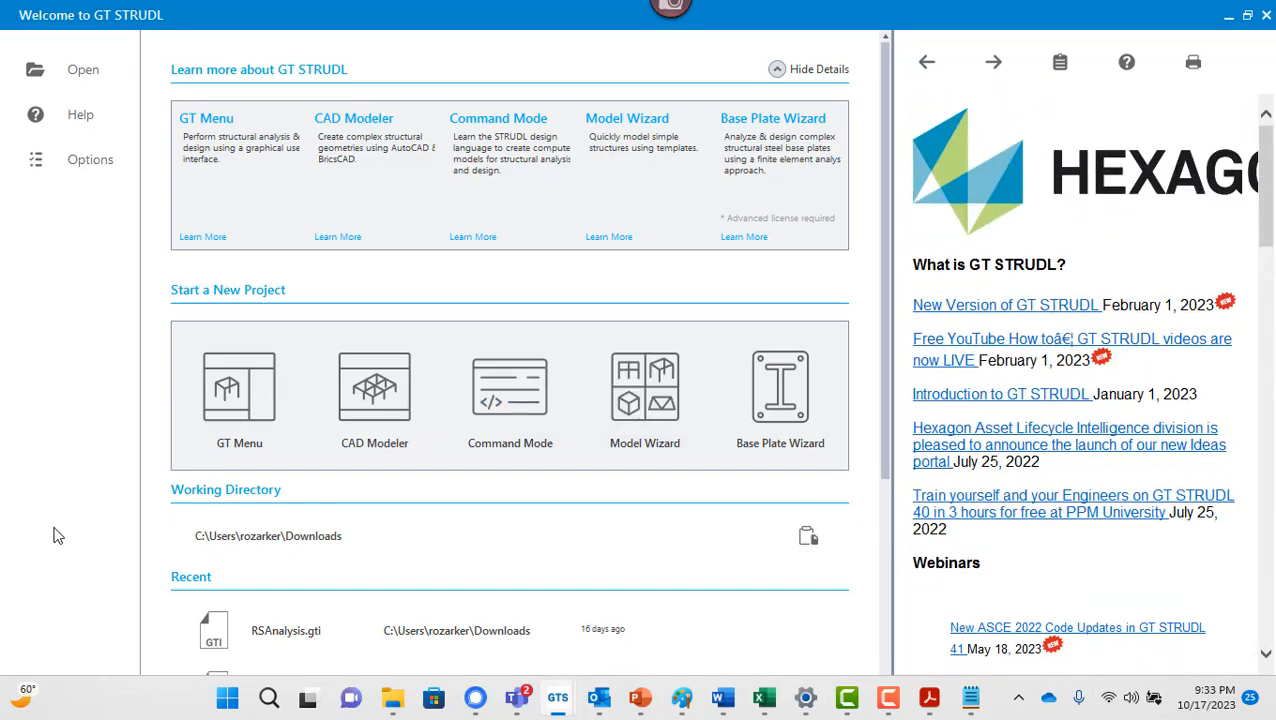
click(251, 398)
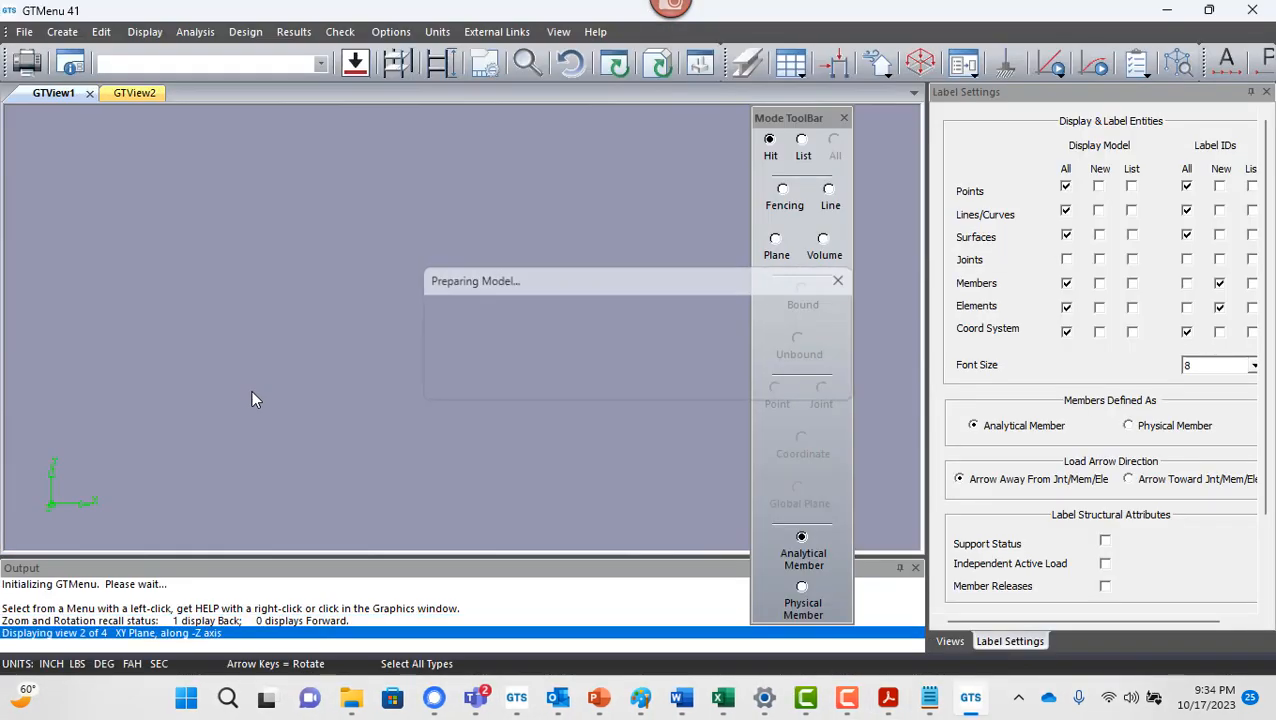
drag(777, 117, 977, 121)
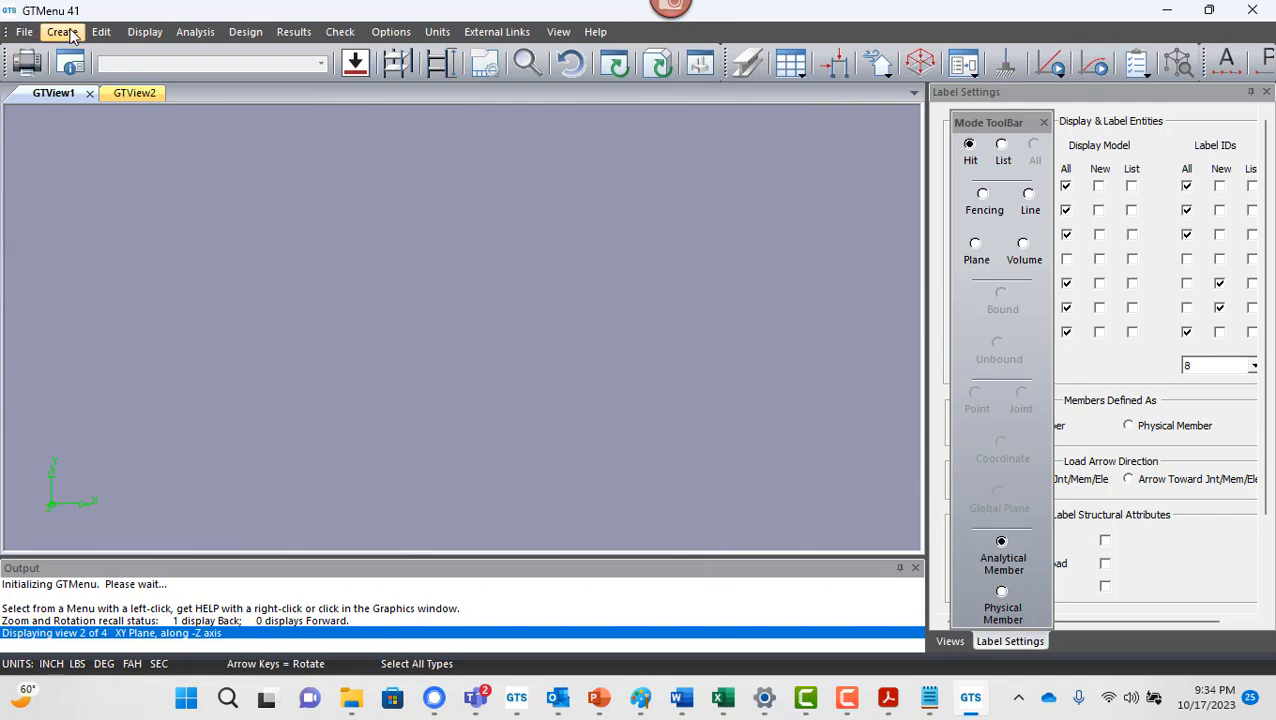
Consult the PDF guide up to step 12 and examine its illustration of the frame in GTMenu.
key(alt+Tab)
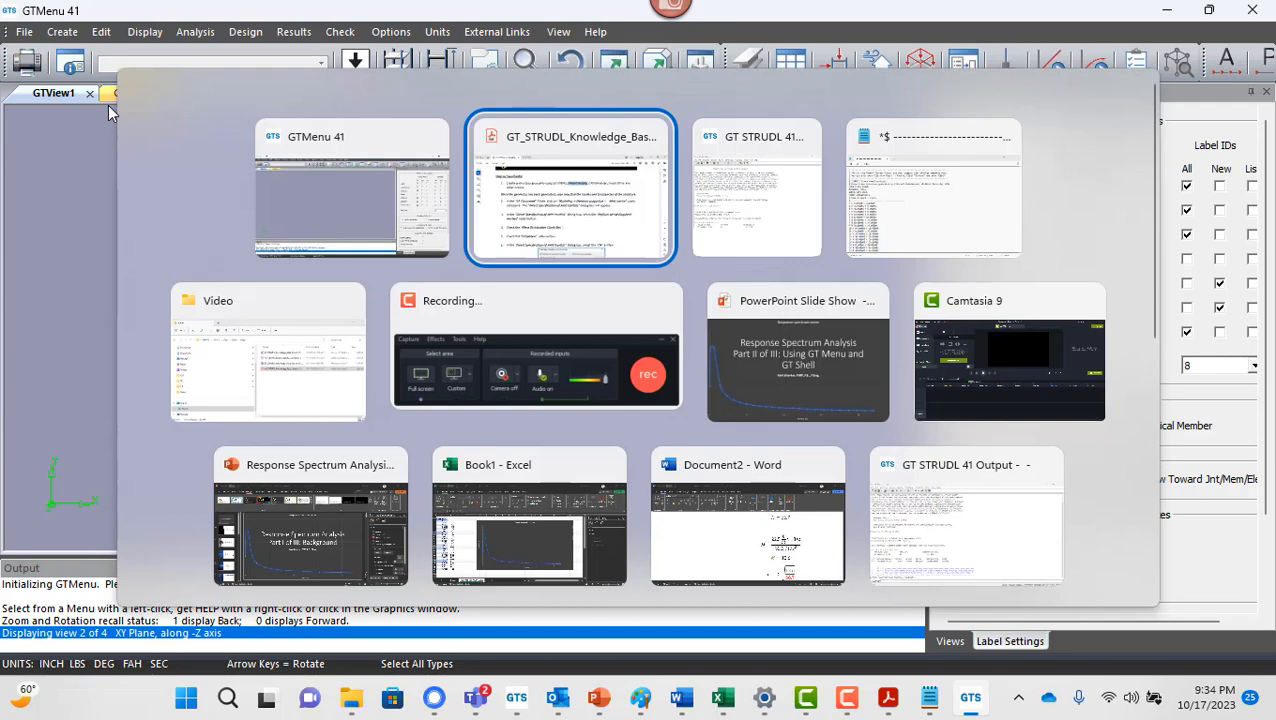
scroll(428, 289, down, 2)
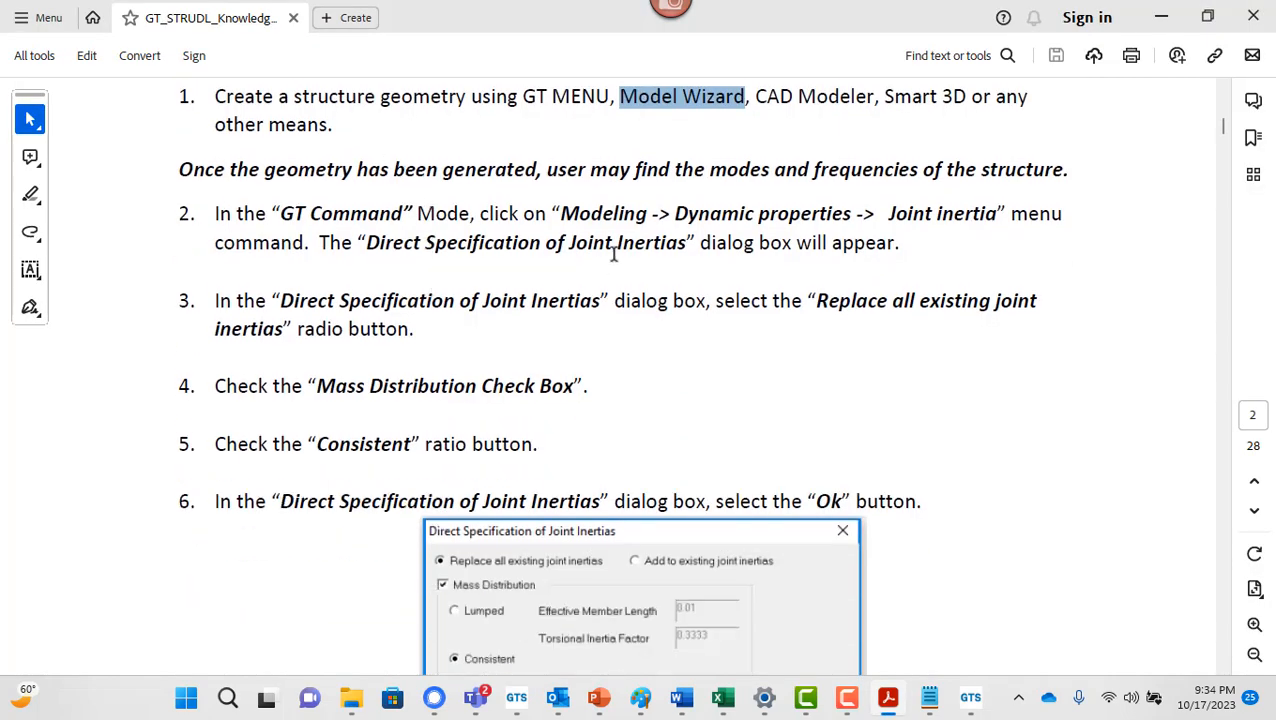
scroll(624, 264, down, 20)
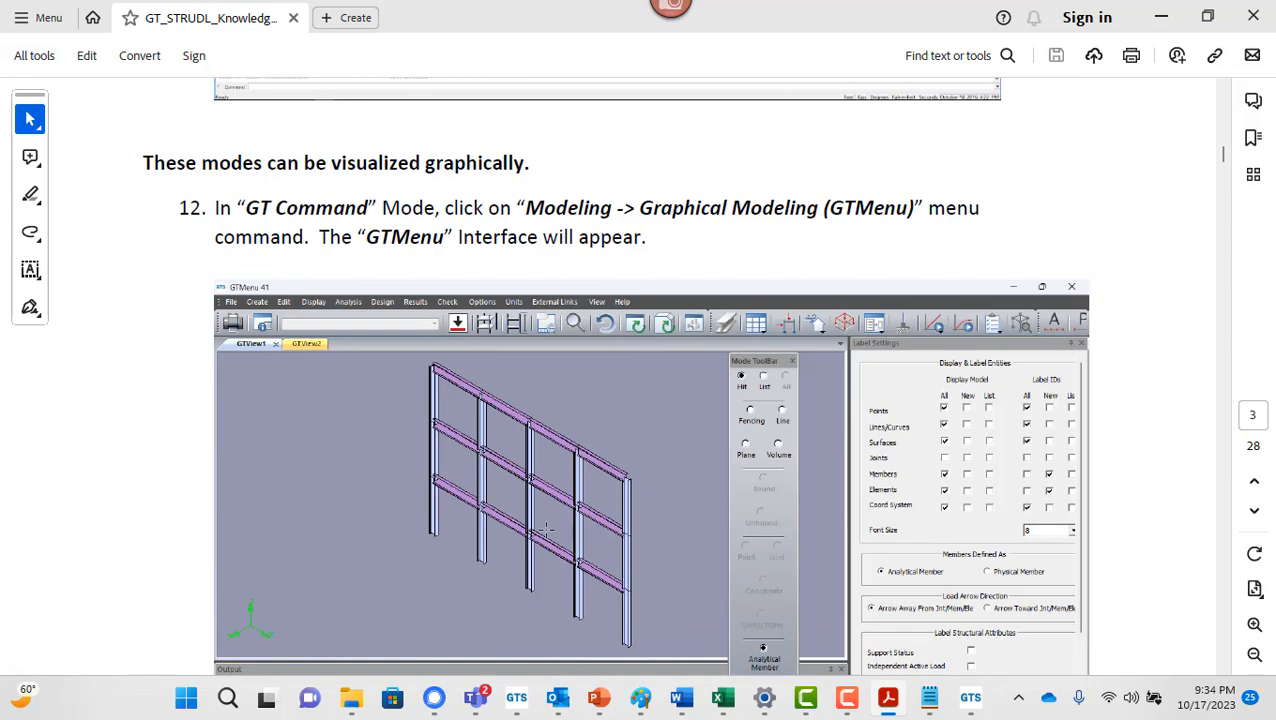
Switch back to GTMenu and open the ModelWizard for creating a structure.
key(alt+Tab)
click(62, 32)
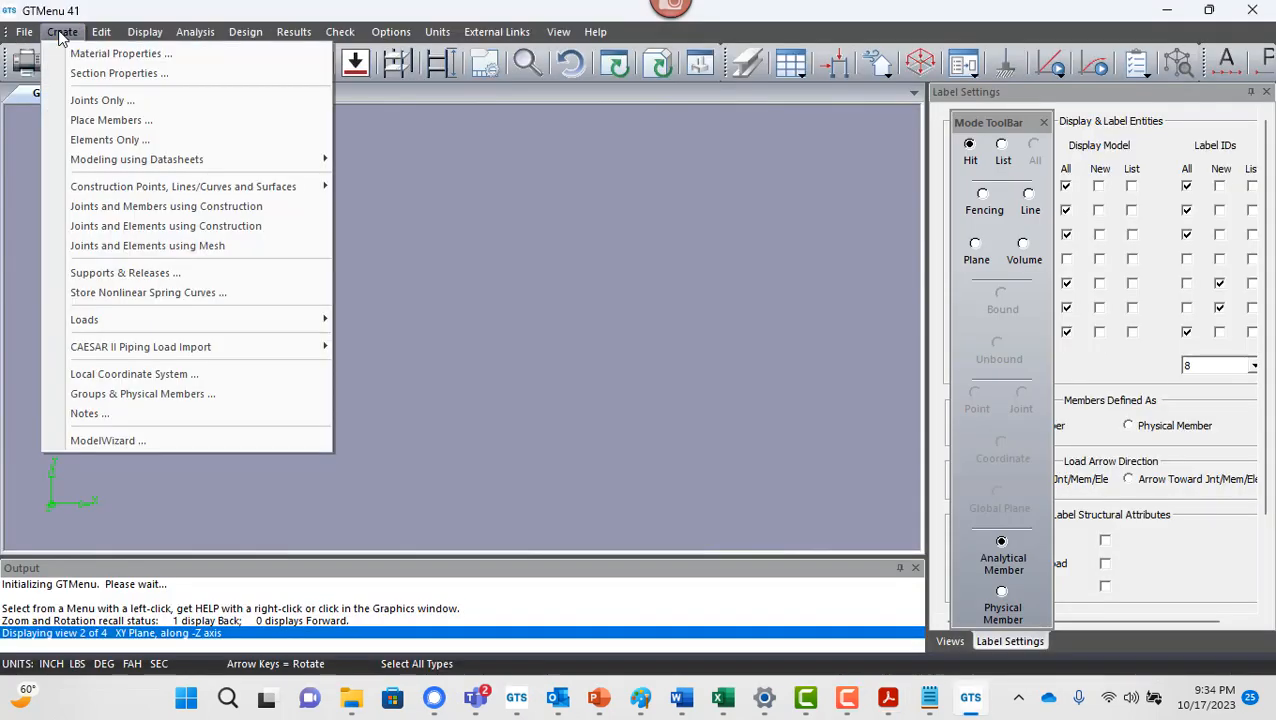
click(197, 433)
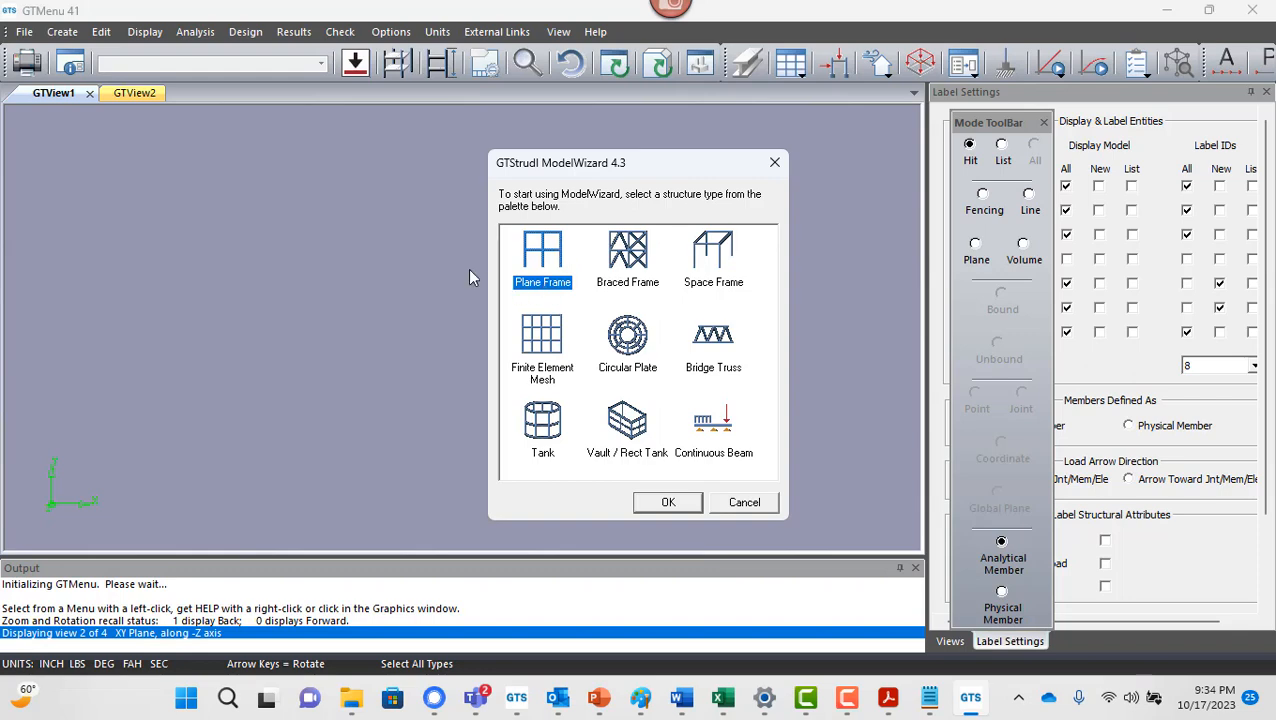
Define a Plane Frame structure in feet and kips on the XY plane, Y up, space frame type, with 4 bays and 3 floors of 10 feet and fixed supports.
double_click(549, 272)
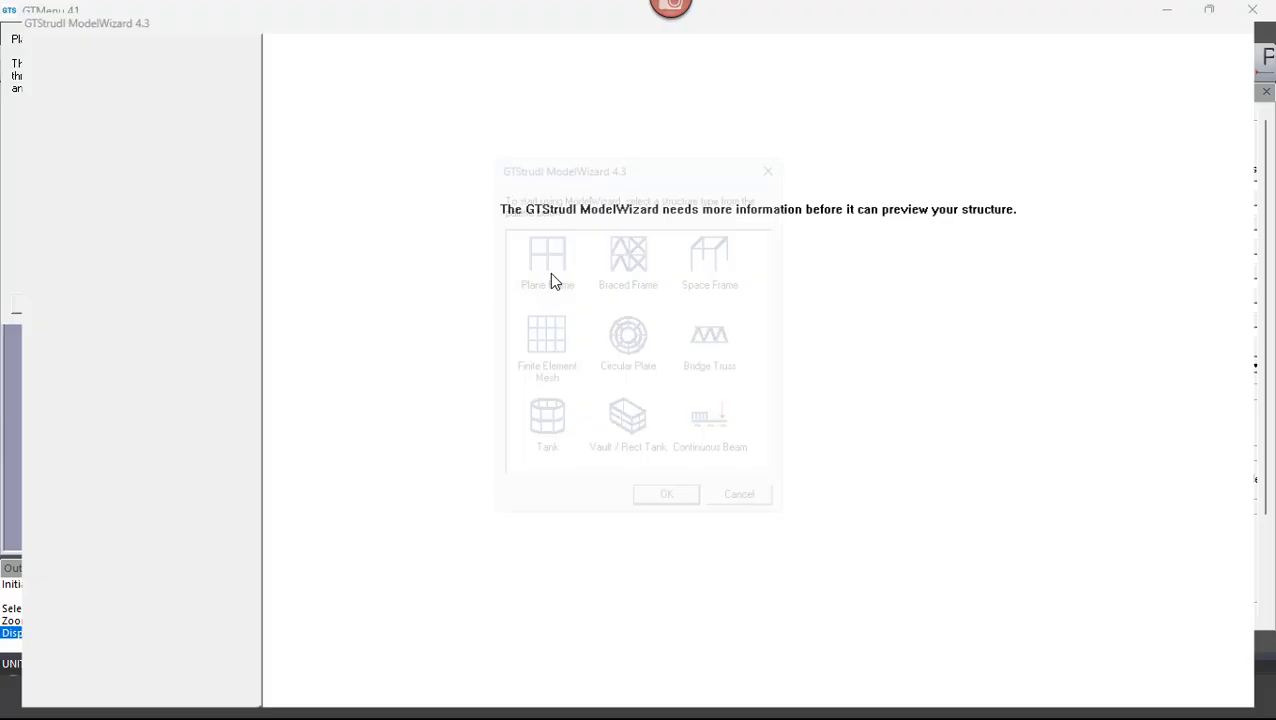
click(200, 302)
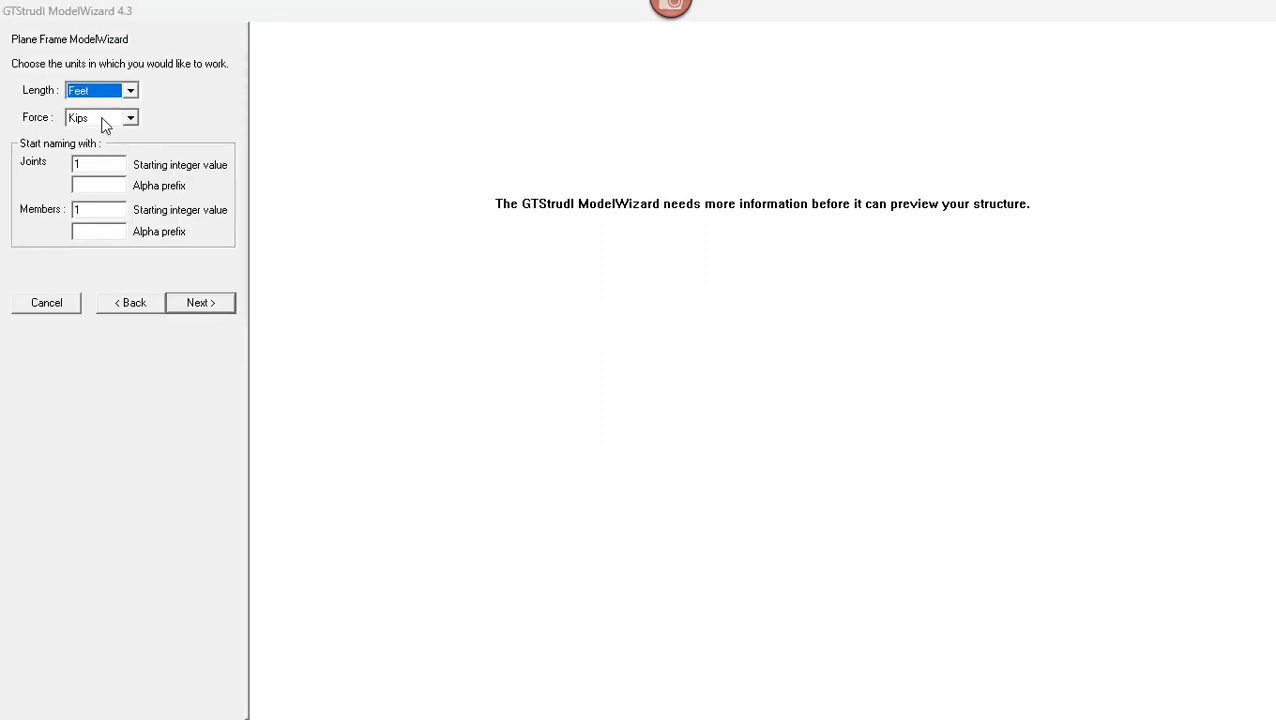
click(212, 300)
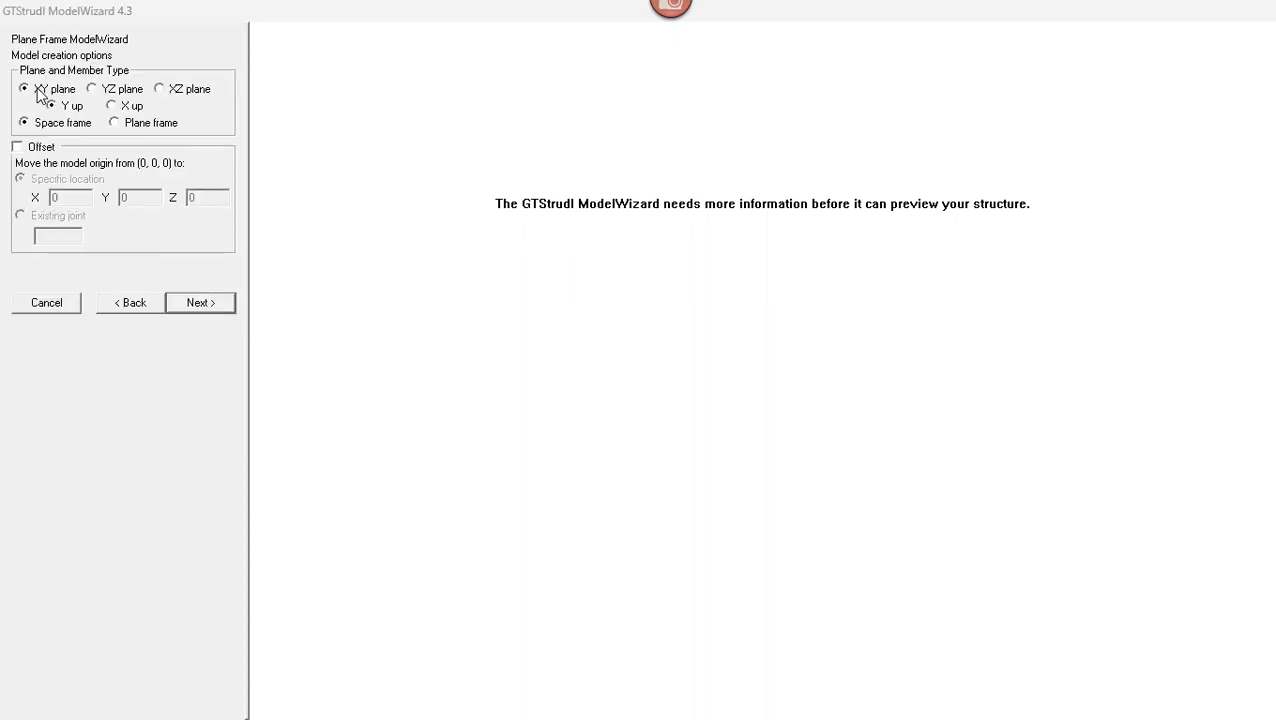
click(196, 302)
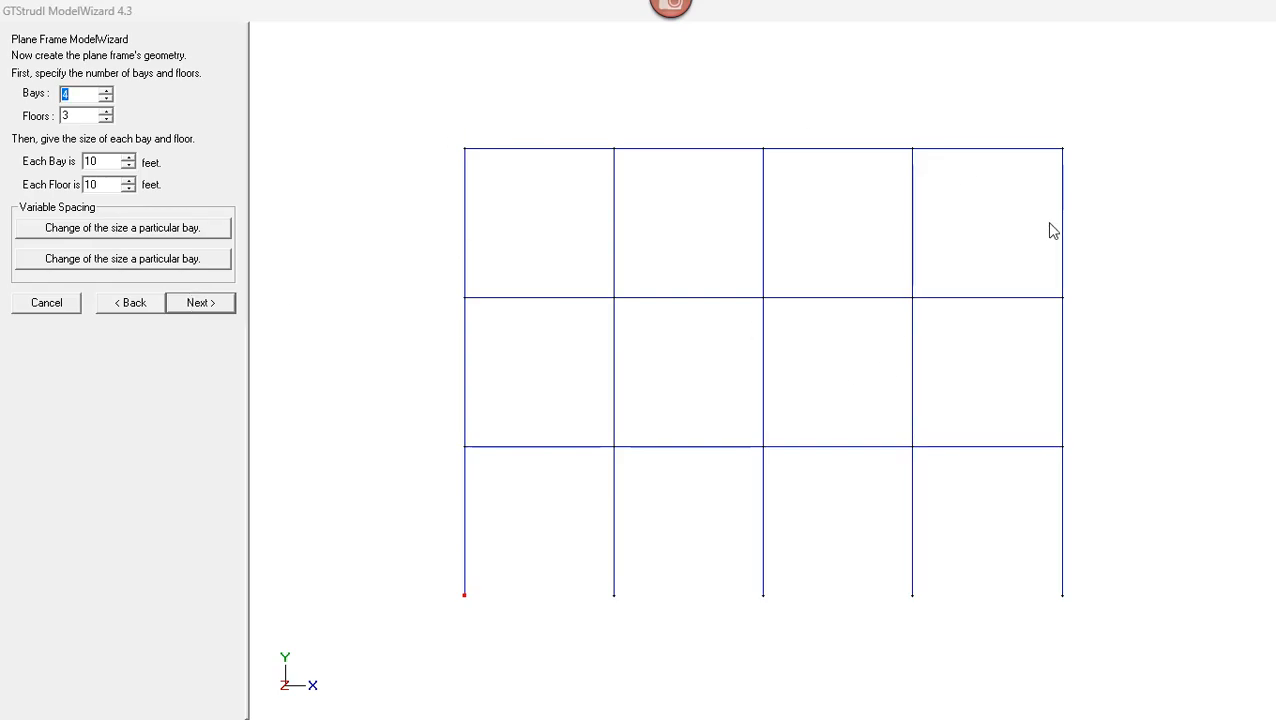
click(200, 303)
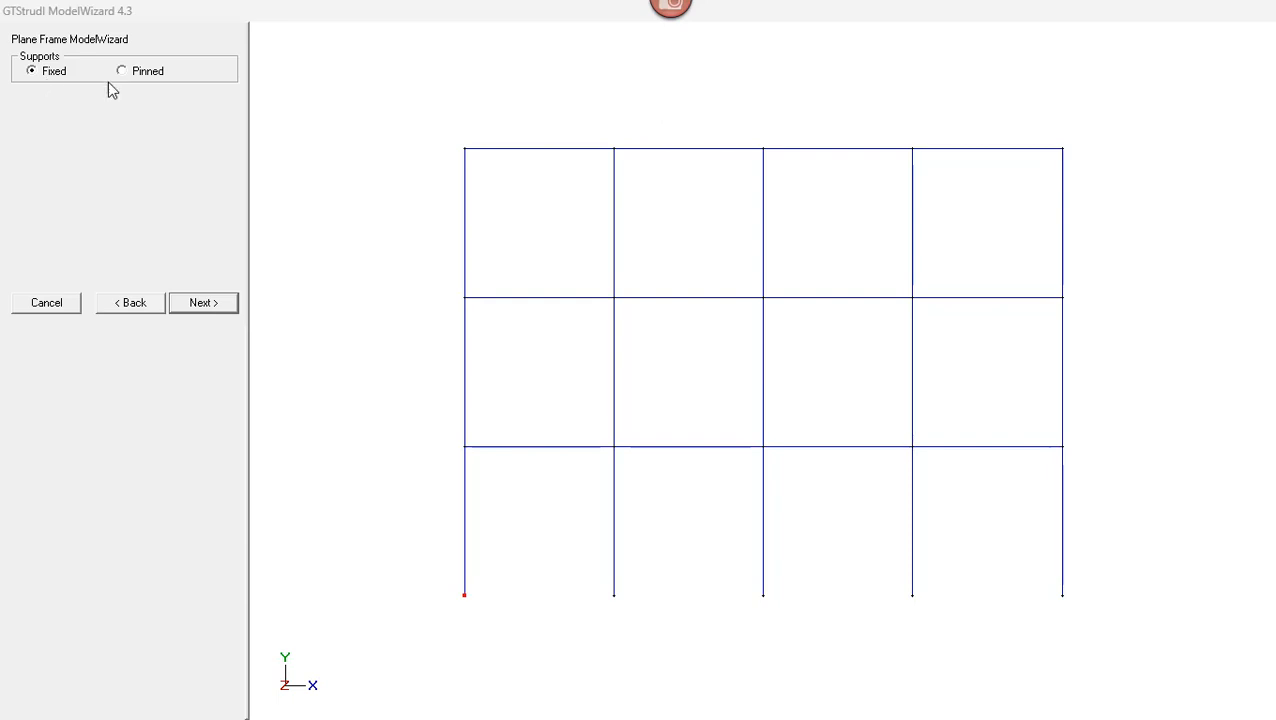
click(200, 303)
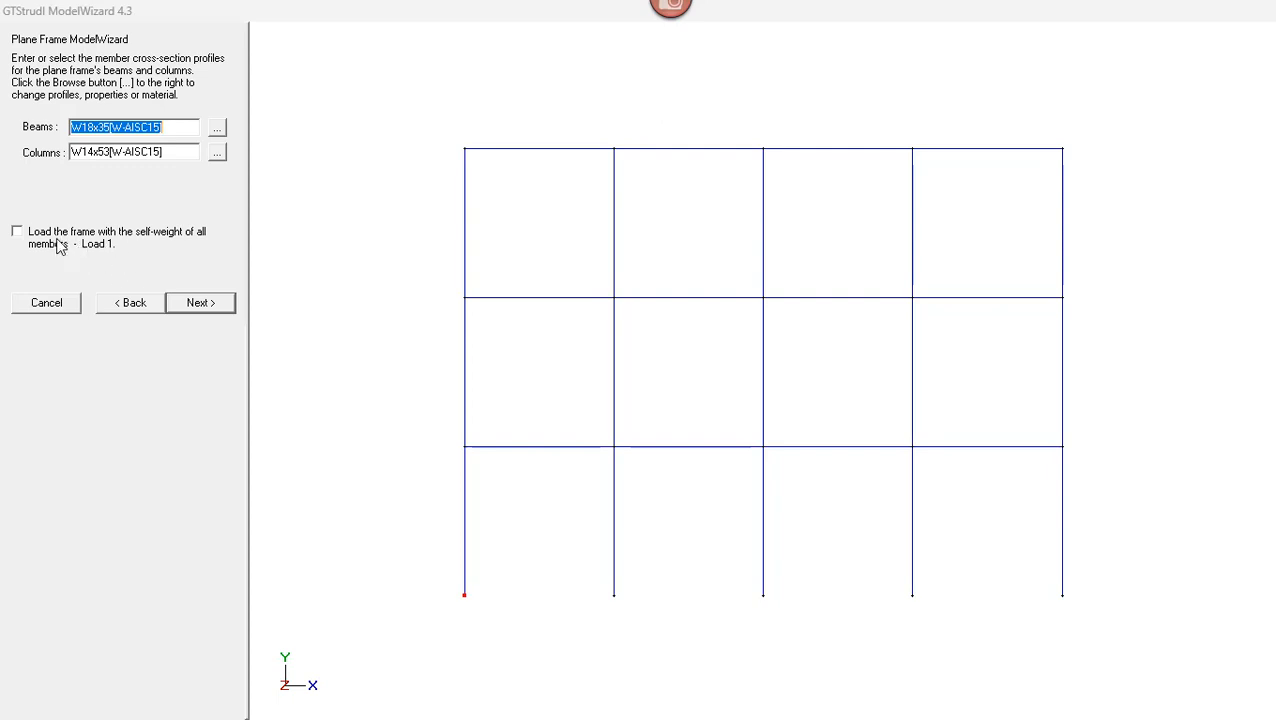
Generate the frame with W18x35 beams, W14x53 columns and self-weight as its only load, running the analysis.
click(106, 250)
click(201, 303)
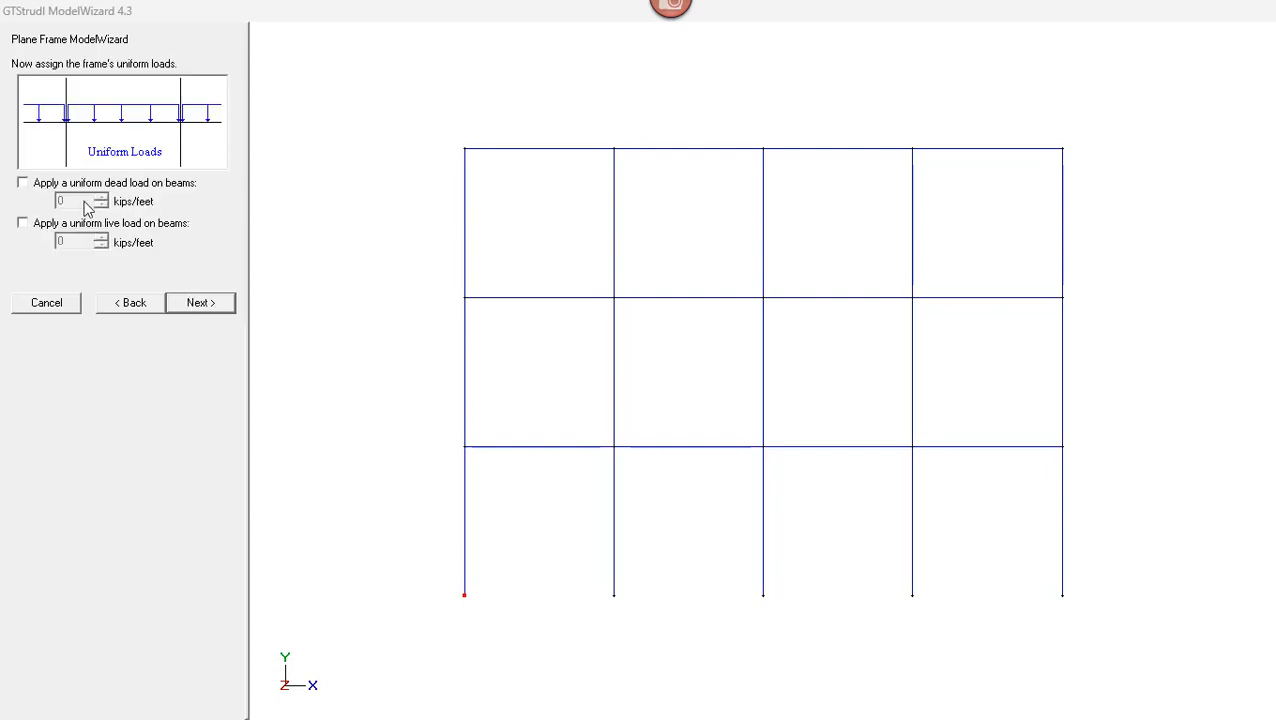
click(186, 306)
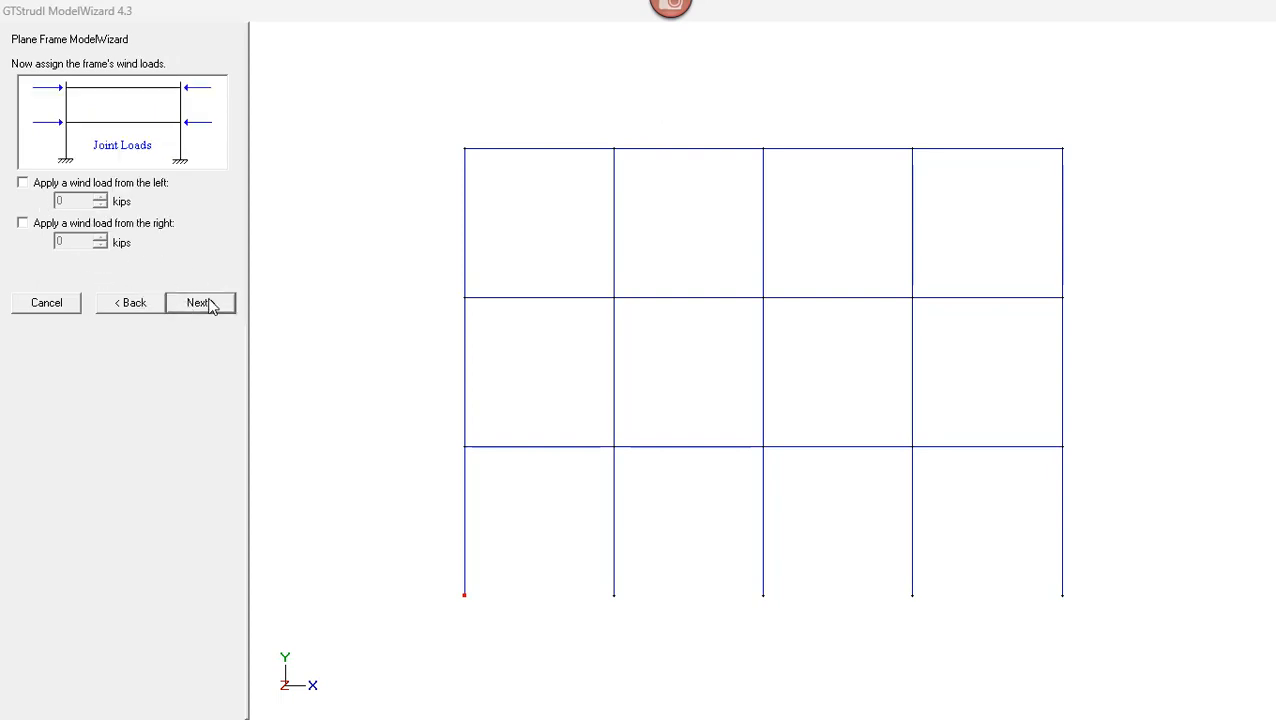
click(210, 305)
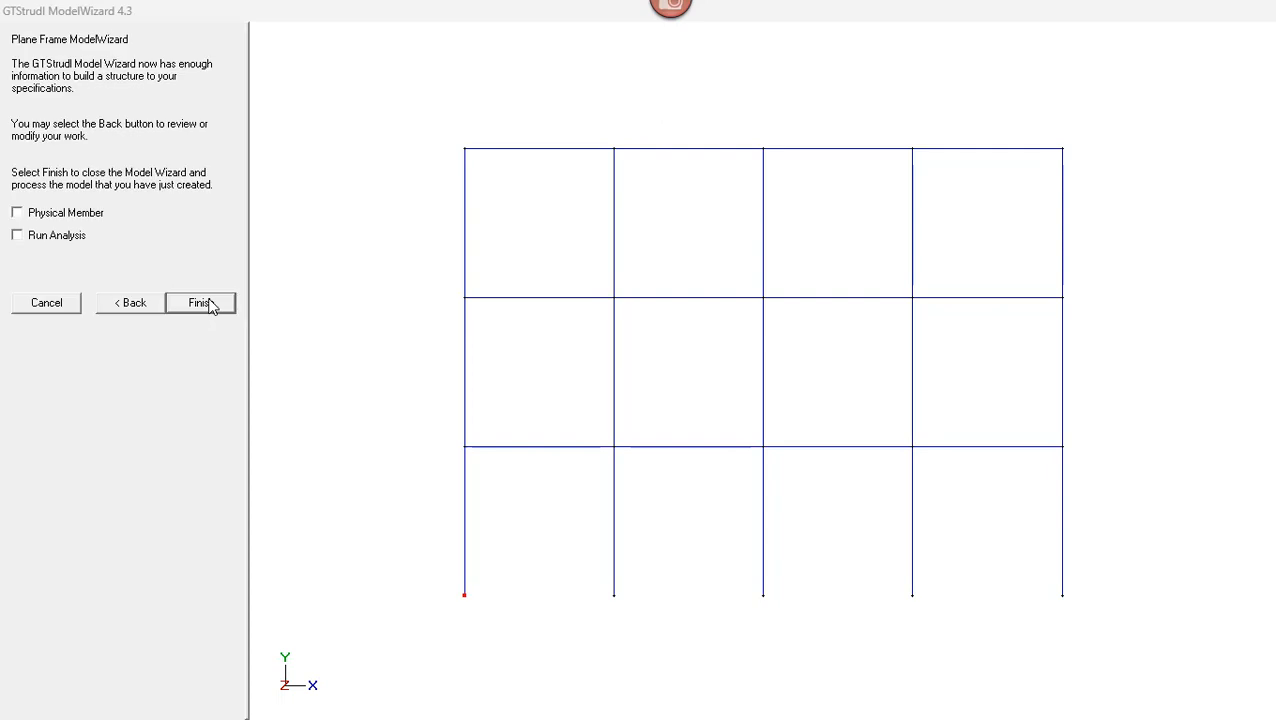
click(63, 213)
click(201, 303)
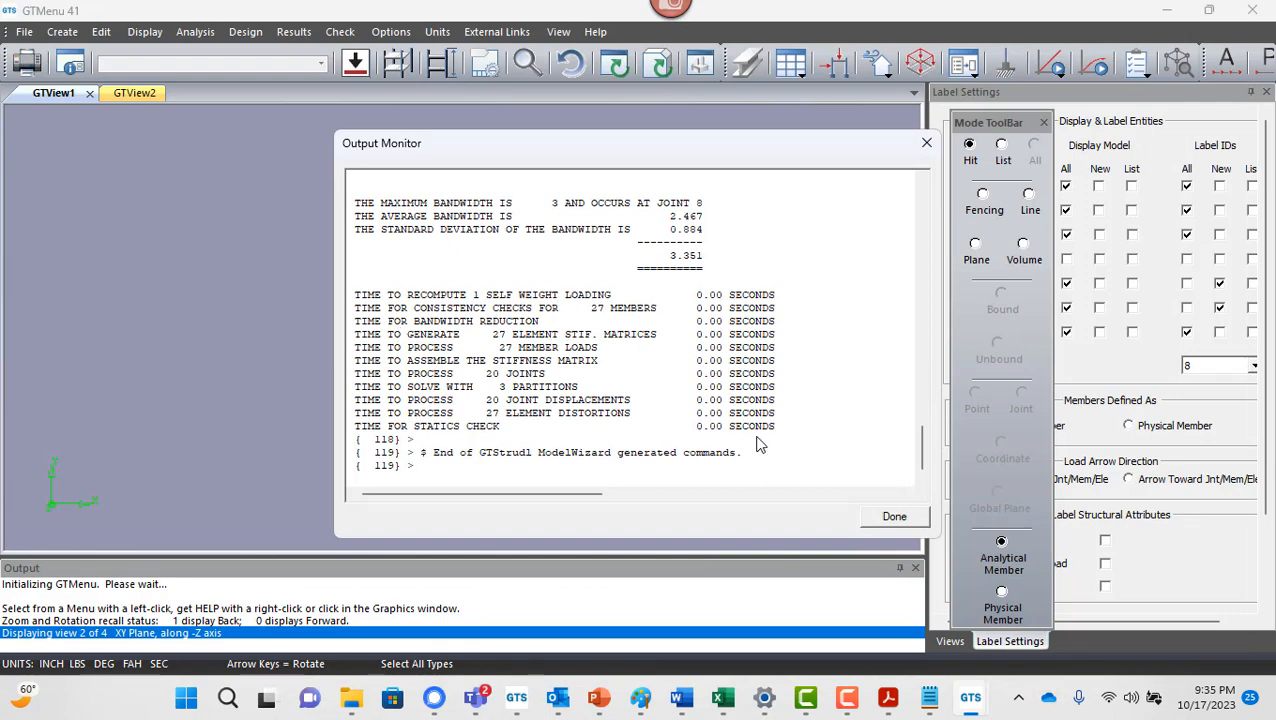
click(893, 517)
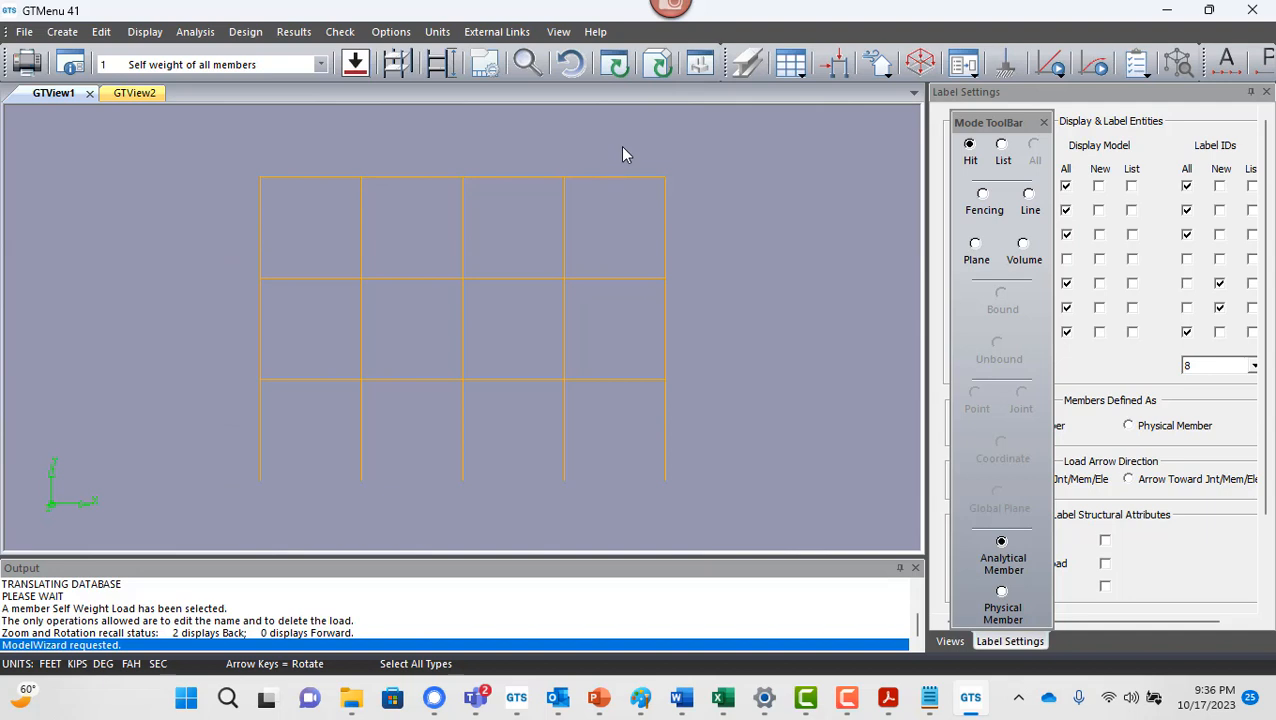
Display the frame's members with their solid section shapes and switch to the Isometric View, moving the Mode ToolBar off the view list.
click(654, 66)
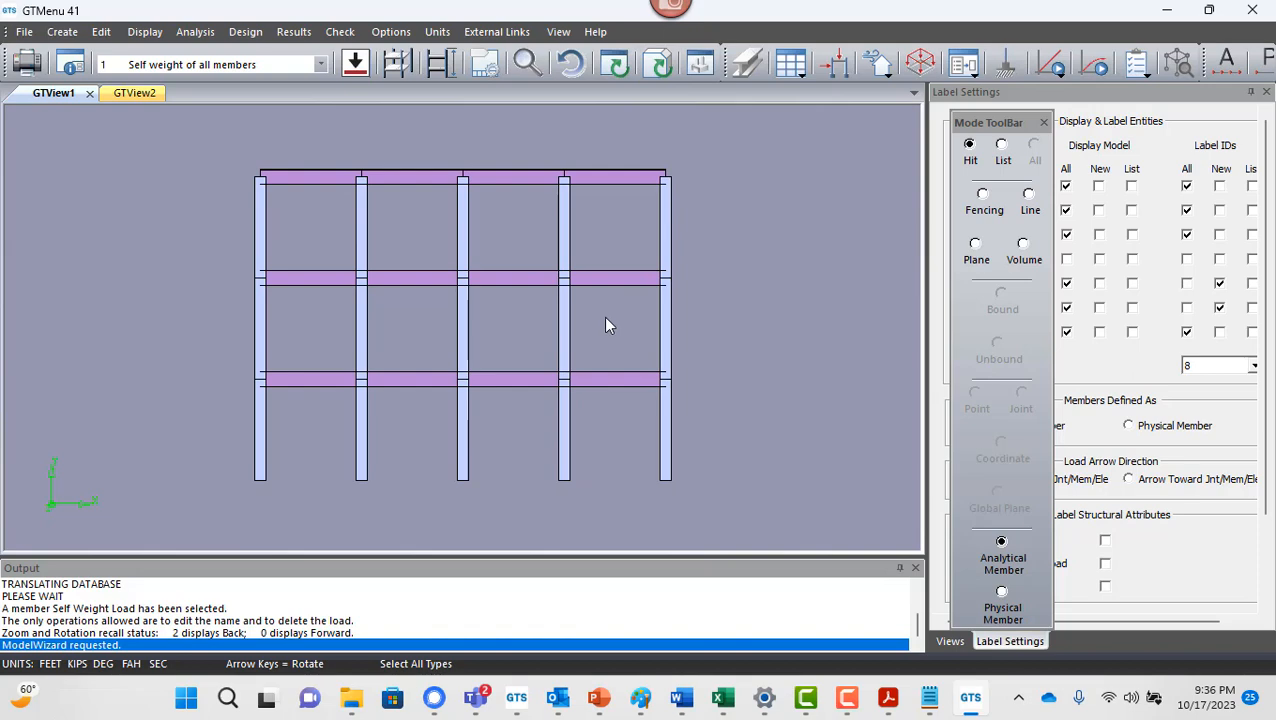
scroll(605, 318, up, 3)
scroll(607, 318, up, 2)
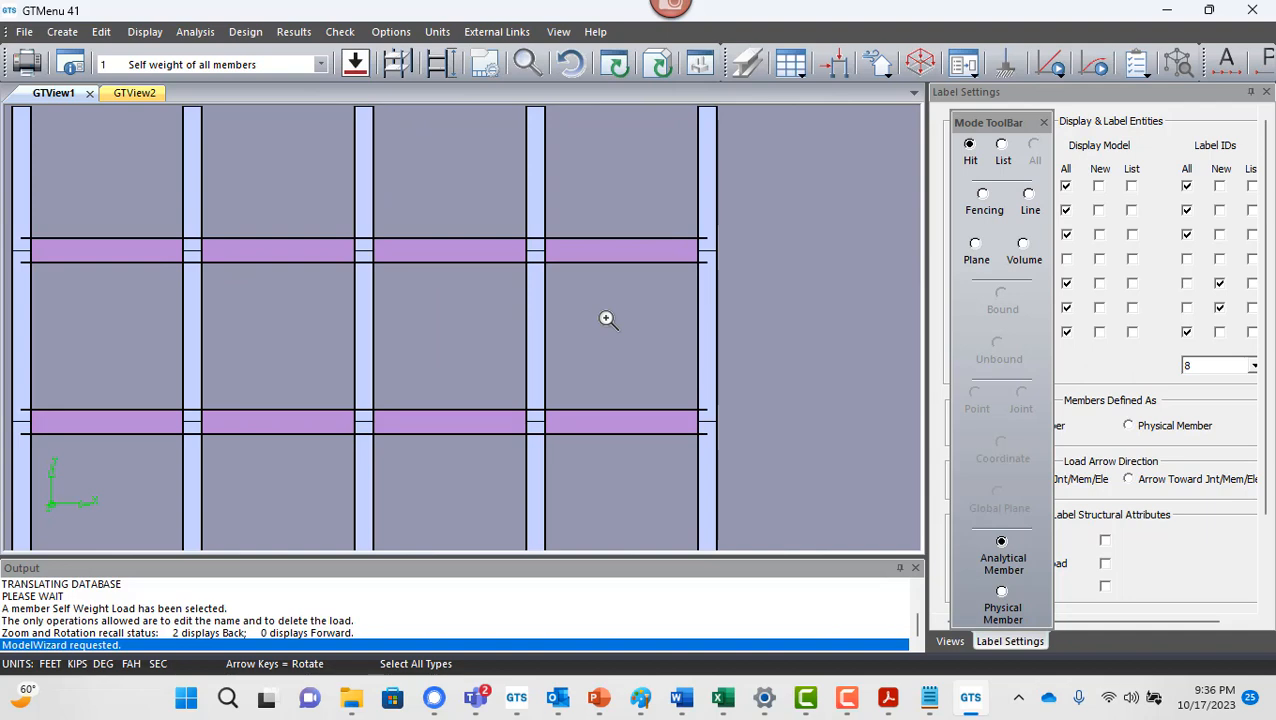
click(950, 641)
drag(974, 121, 819, 117)
click(990, 175)
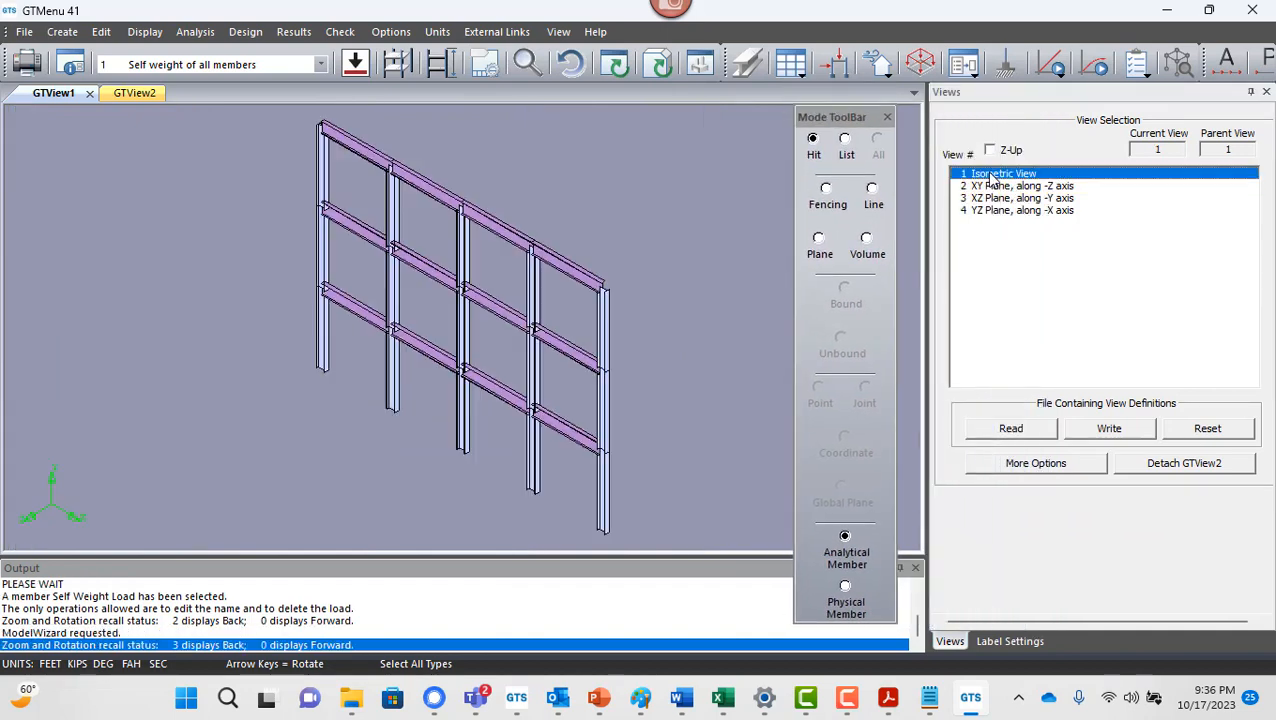
scroll(617, 240, up, 5)
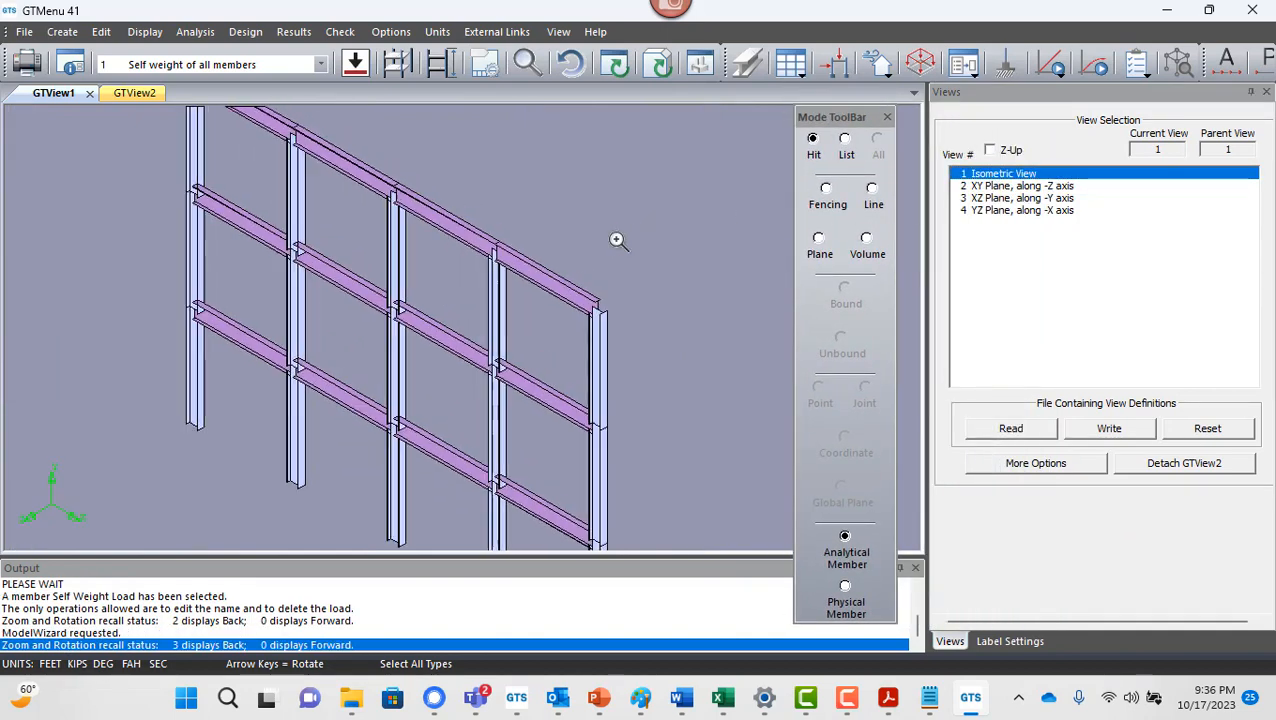
scroll(617, 240, down, 6)
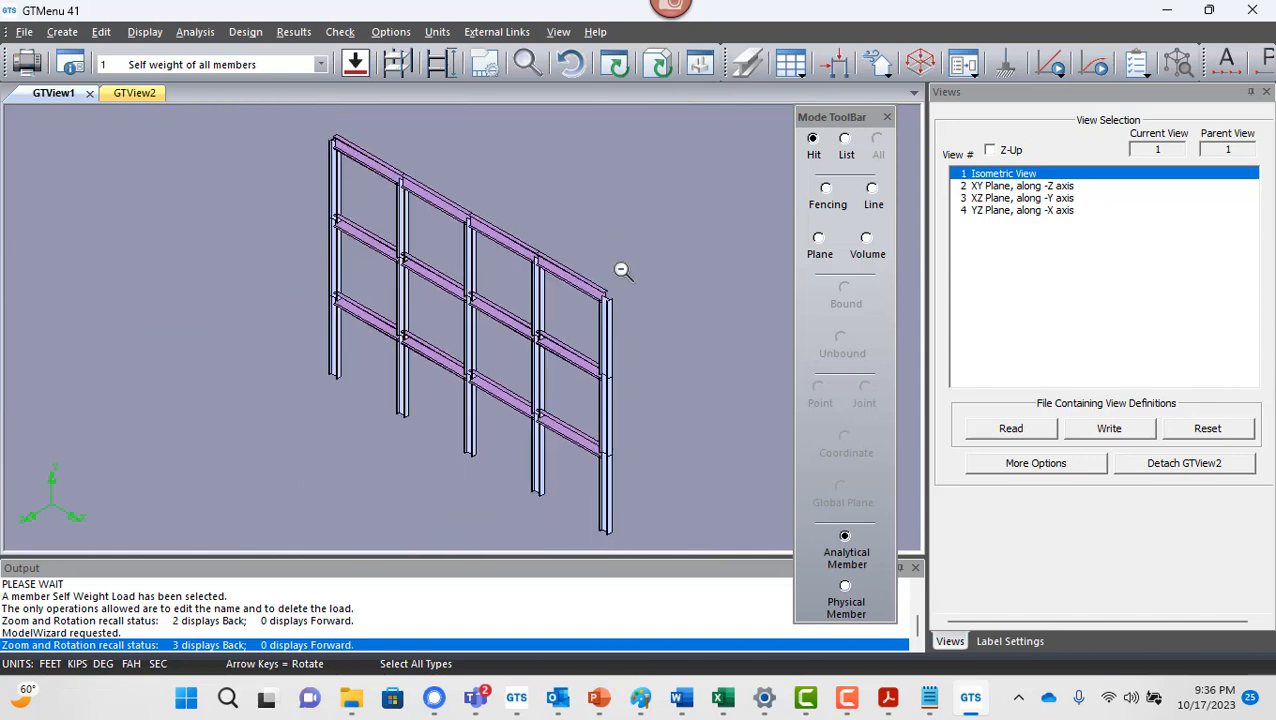
Read steps 12 and 13 of the PDF guide on displaying mode shapes graphically, and return to GTMenu.
key(alt+Tab)
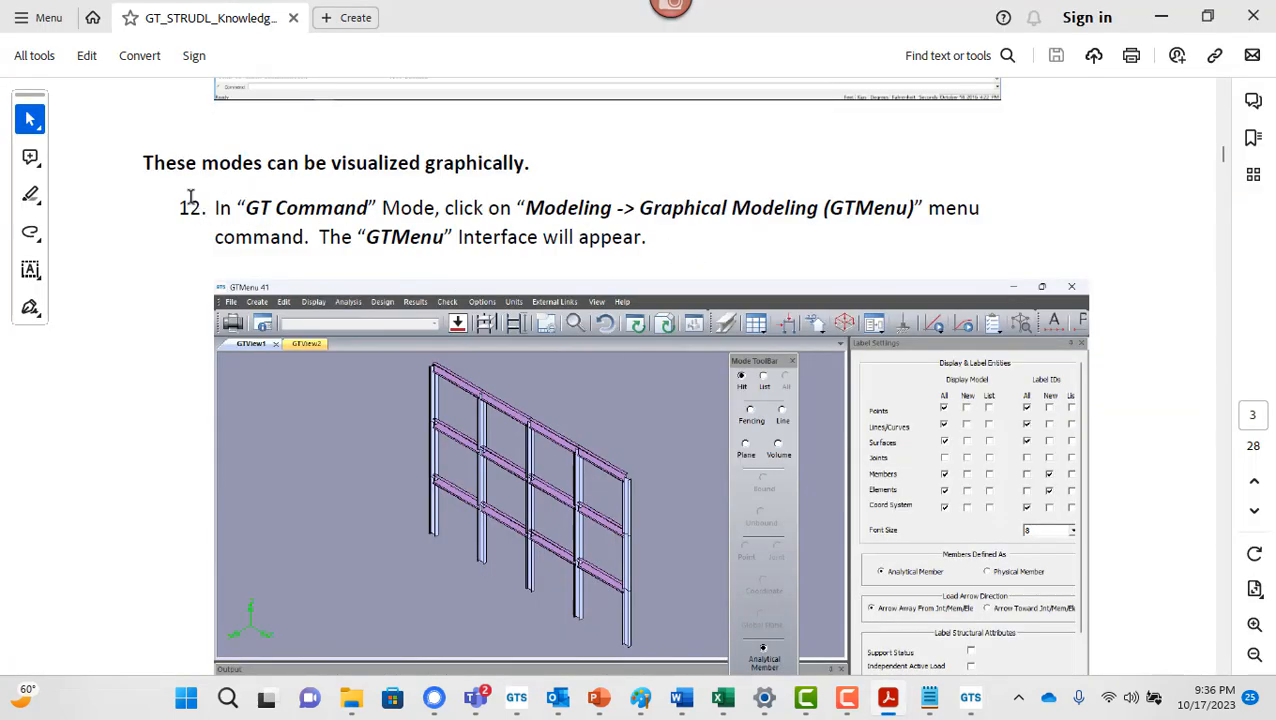
drag(214, 208, 661, 248)
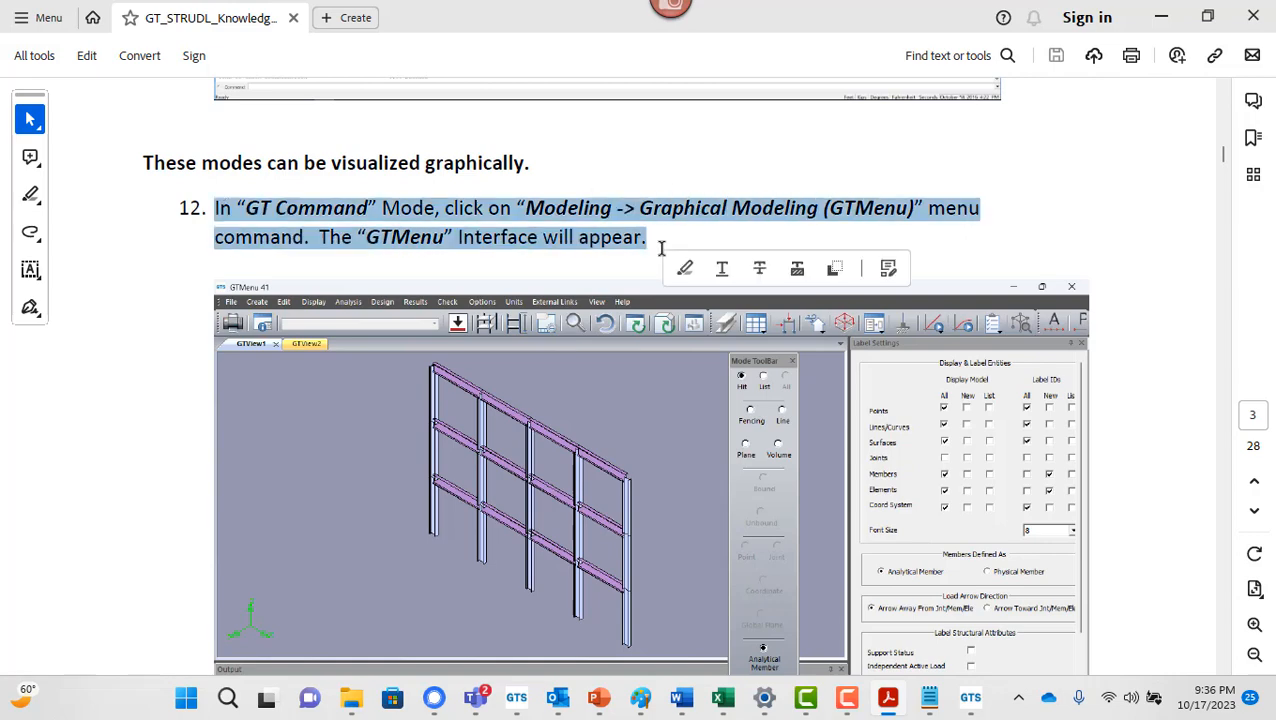
scroll(661, 248, down, 10)
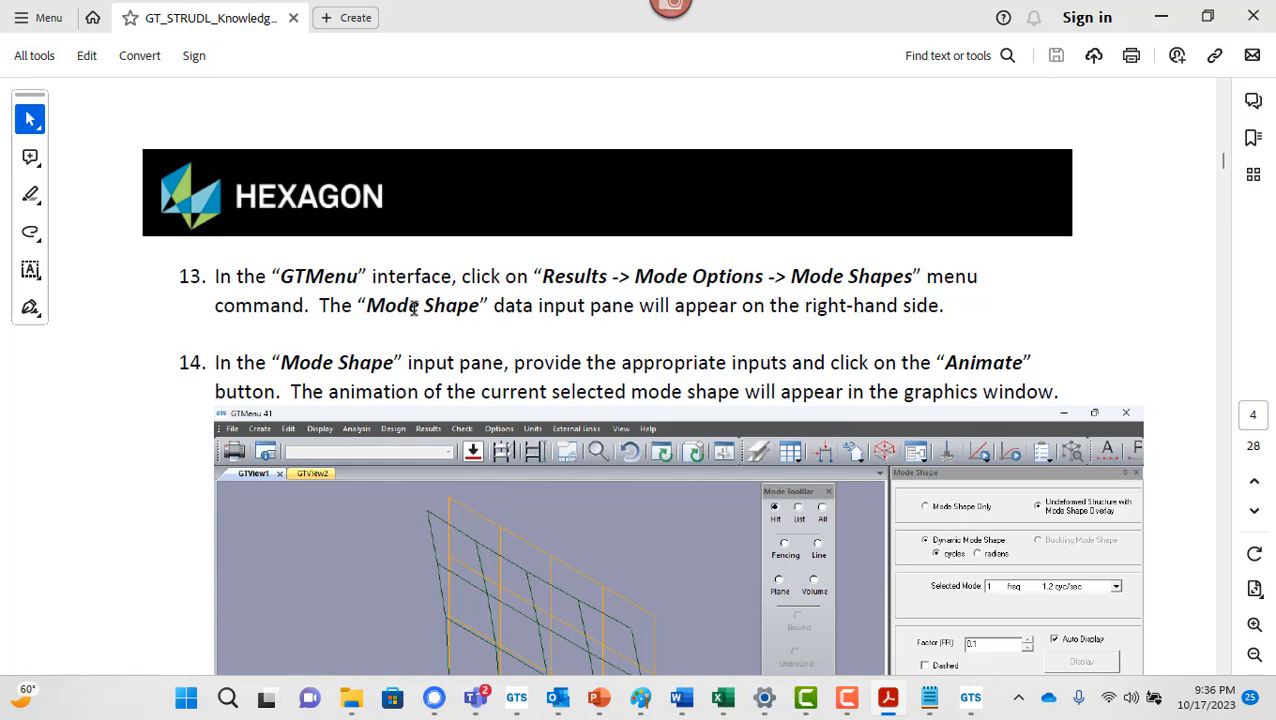
drag(533, 278, 607, 278)
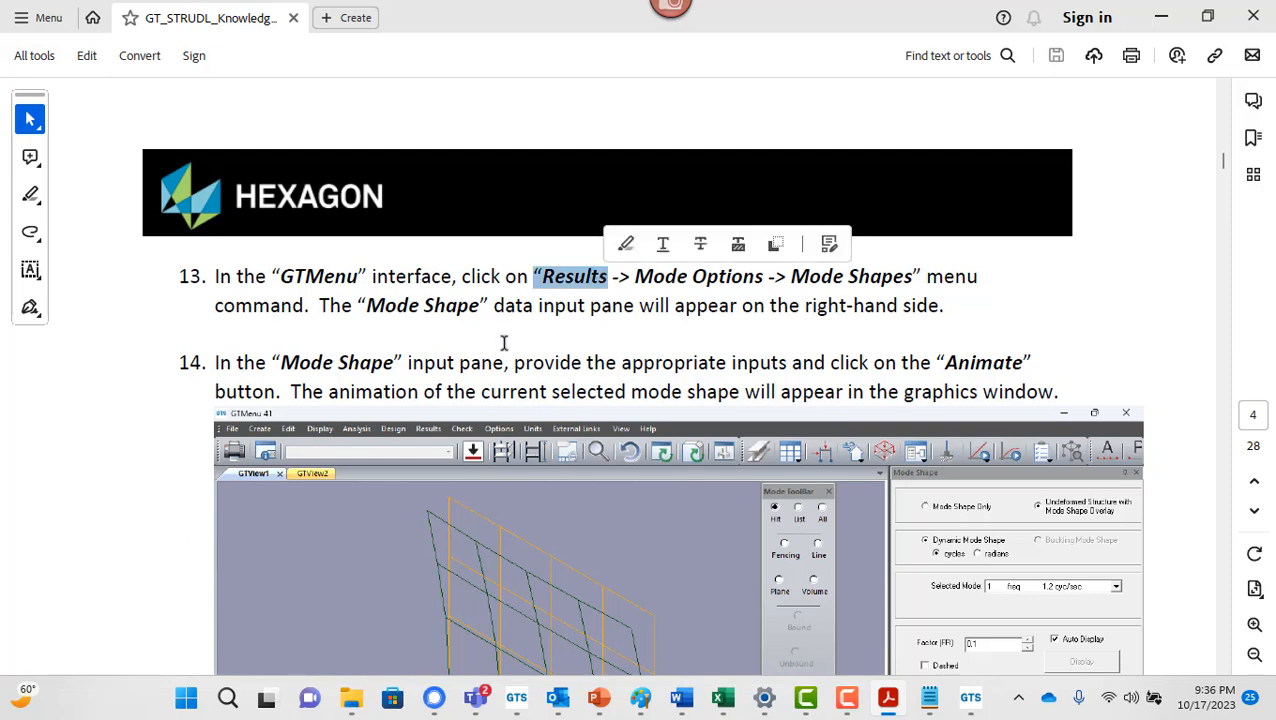
click(501, 343)
scroll(509, 356, up, 5)
key(alt+Tab)
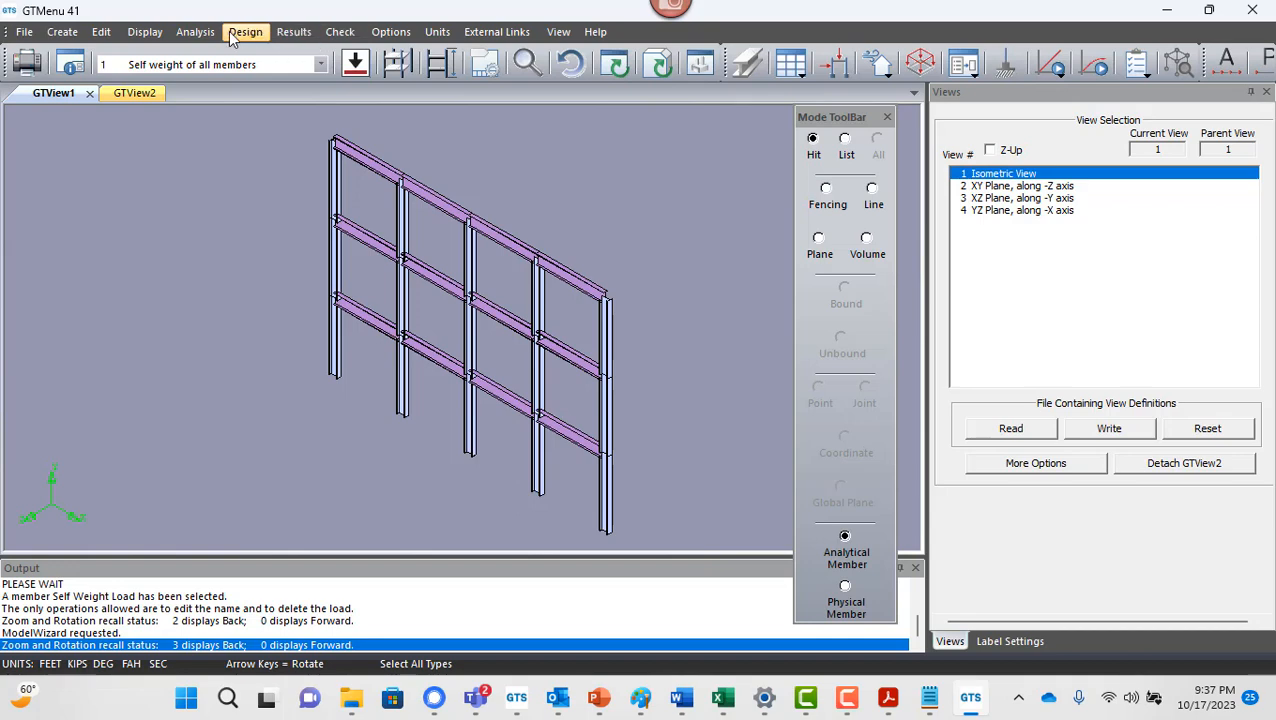
Run an Eigenvalue Analysis with consistent mass distribution, the GTLanczos technique, 10 modes and the dynamic analysis solve request.
click(196, 32)
mouse_move(232, 76)
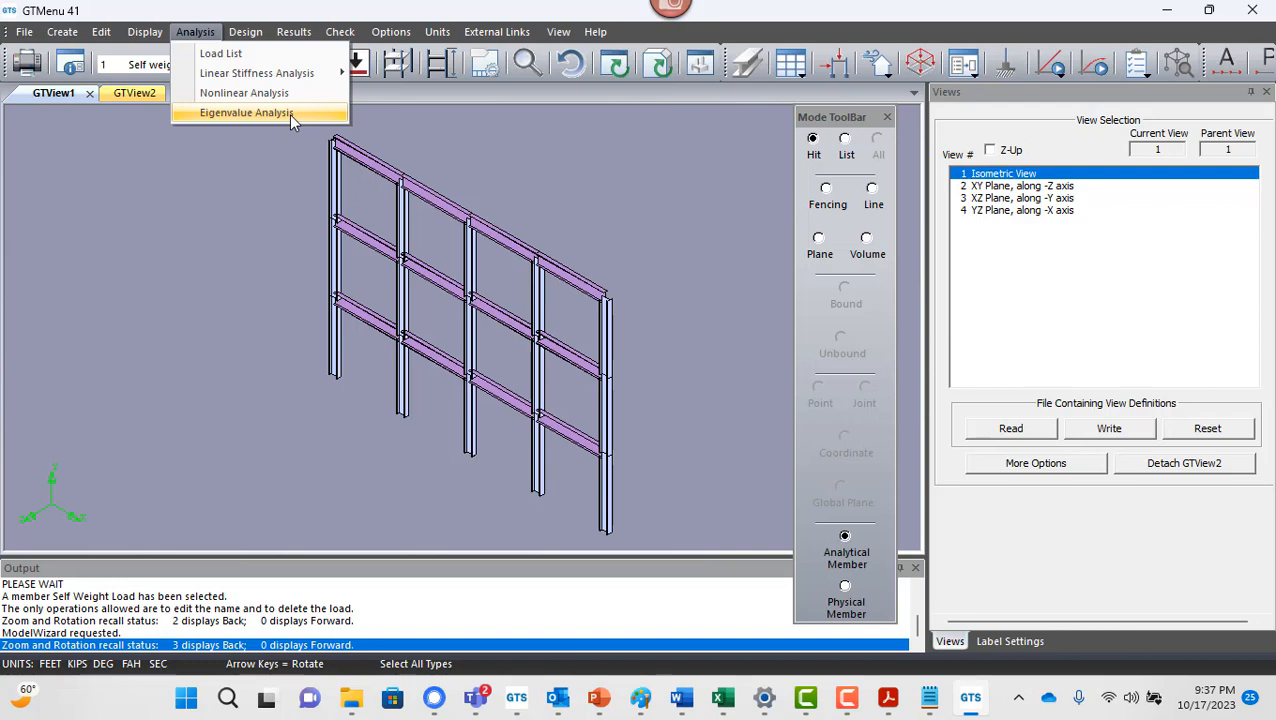
click(289, 114)
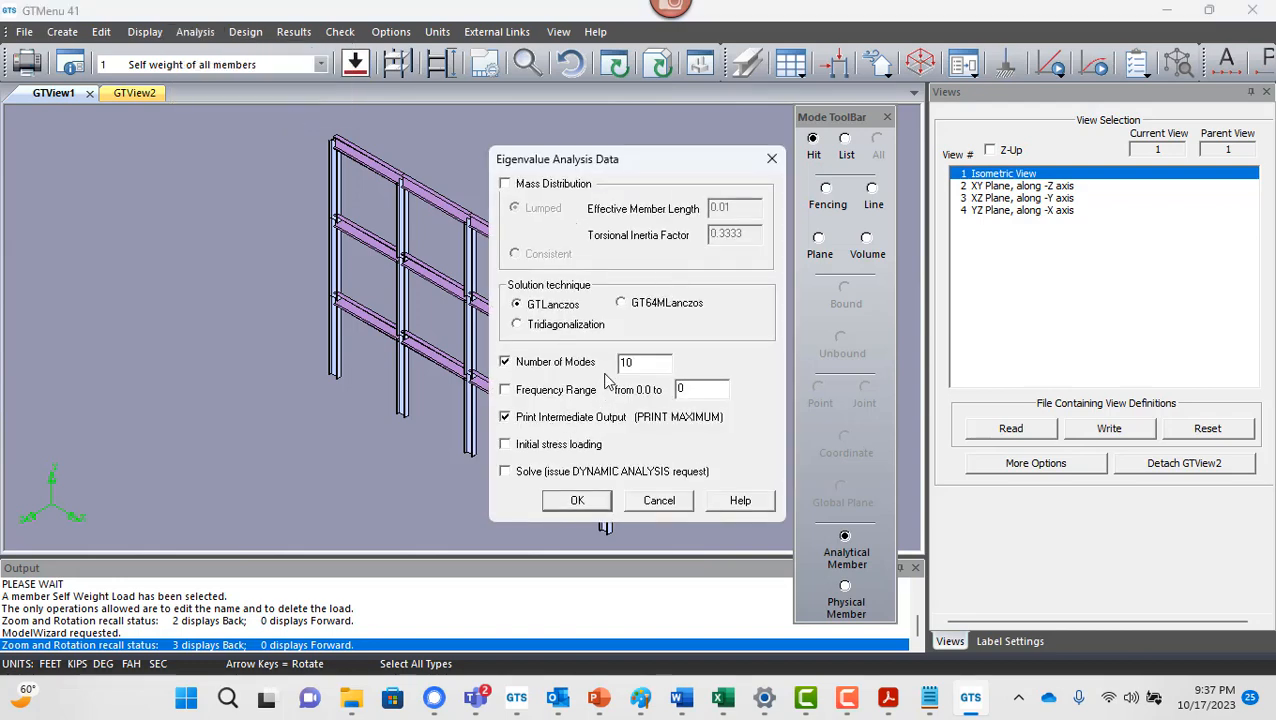
drag(665, 368, 578, 371)
click(540, 188)
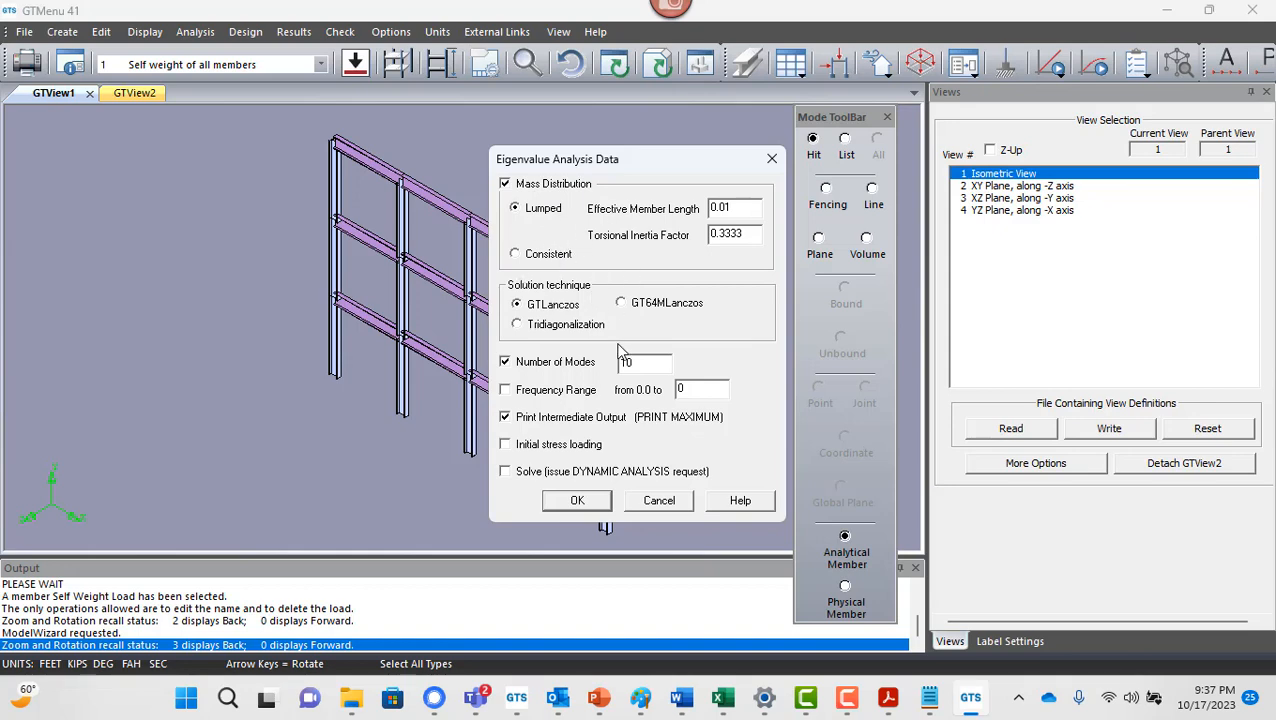
click(551, 256)
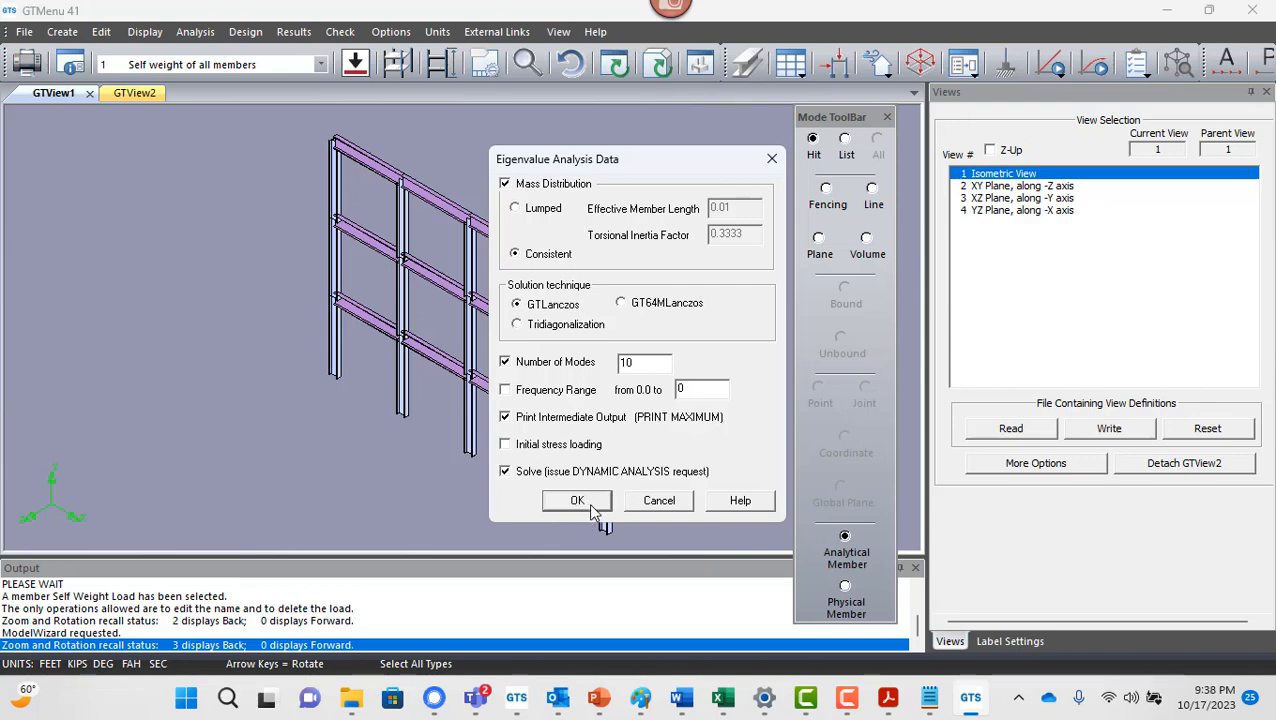
double_click(630, 362)
click(580, 501)
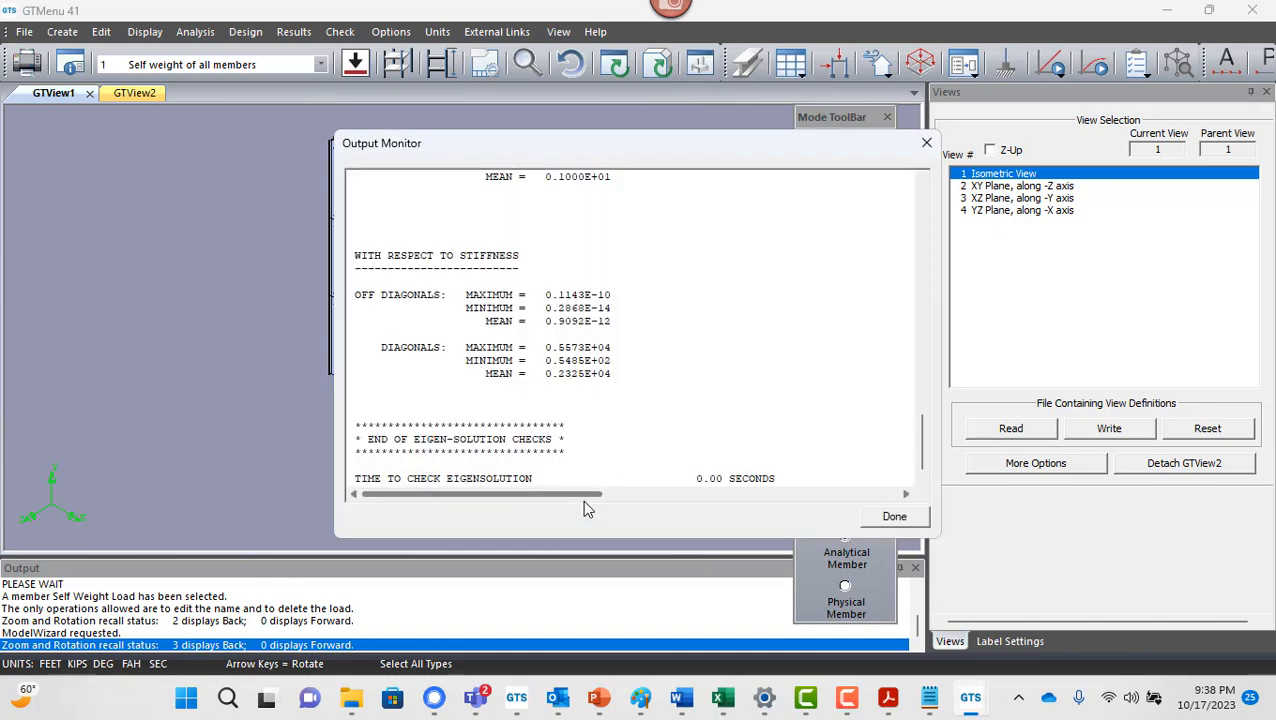
Examine the eigenvalues, frequencies and periods of the modes in the Output Monitor and close it.
click(646, 376)
scroll(646, 386, up, 4)
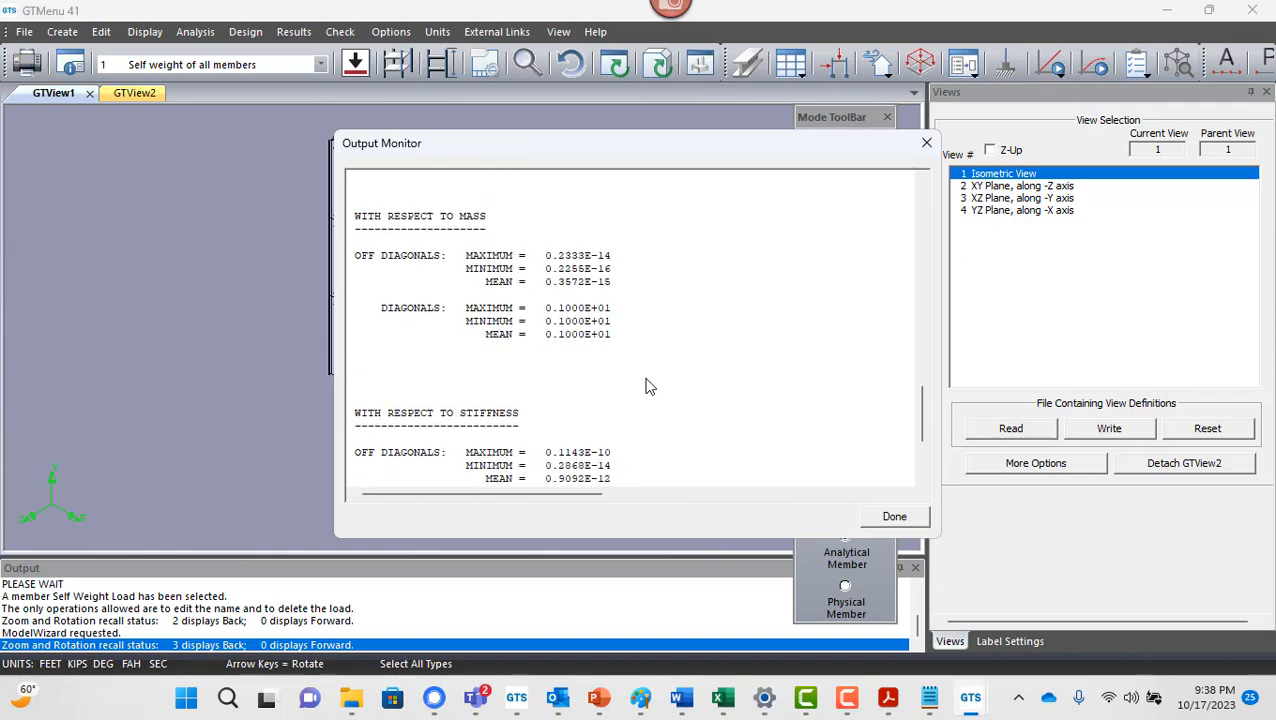
scroll(646, 386, up, 10)
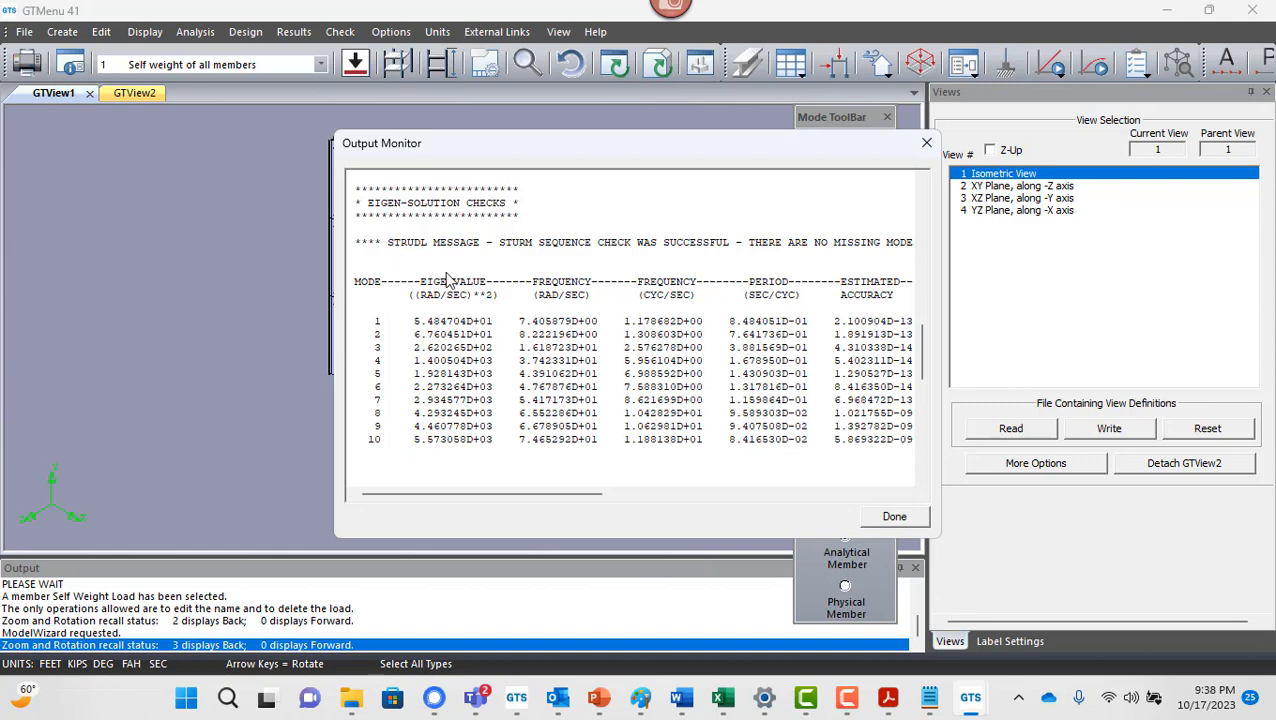
scroll(448, 280, down, 5)
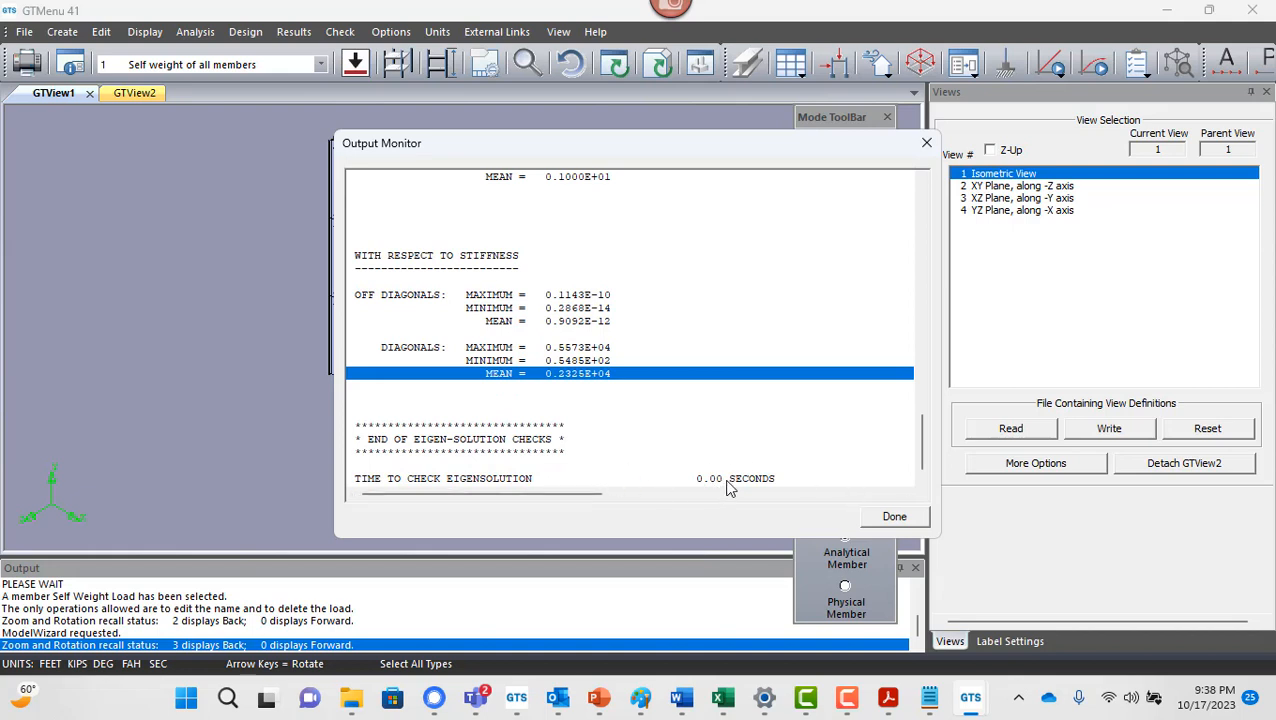
click(884, 523)
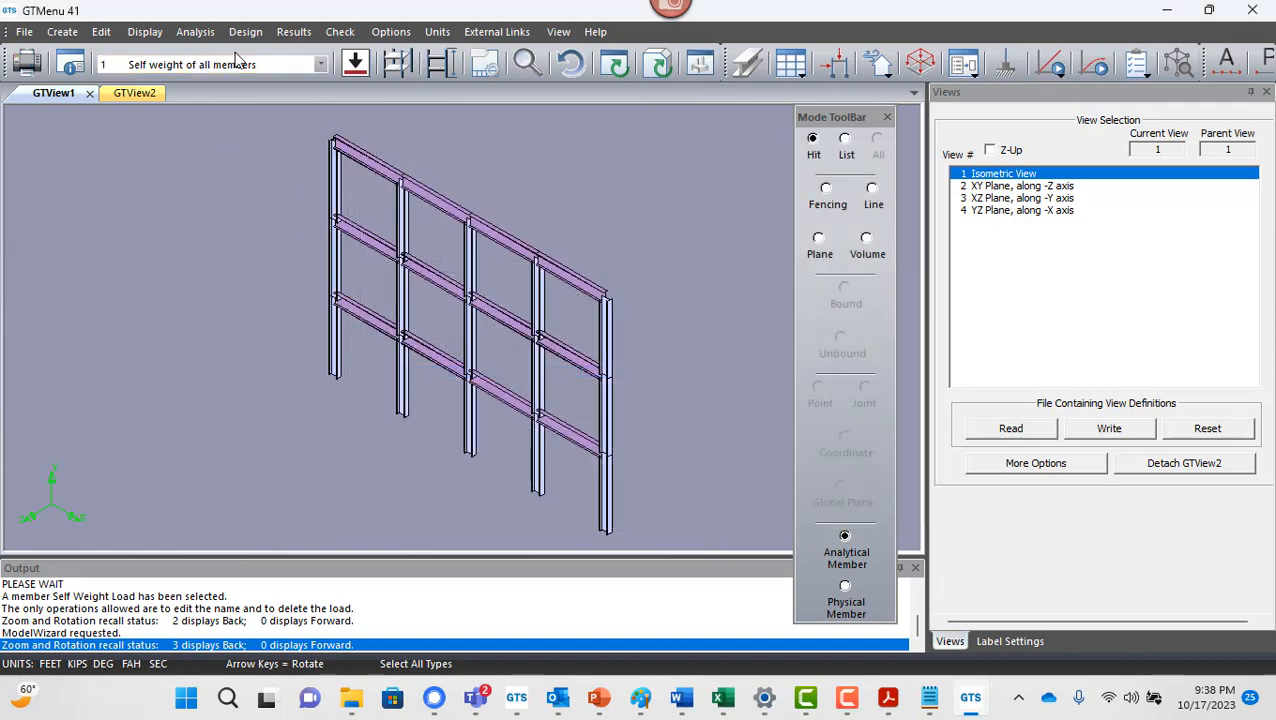
Check the Mode Shapes command and Mode Shape input instructions in steps 13 and 14 of the PDF guide, and switch back to GTMenu.
key(alt+Tab)
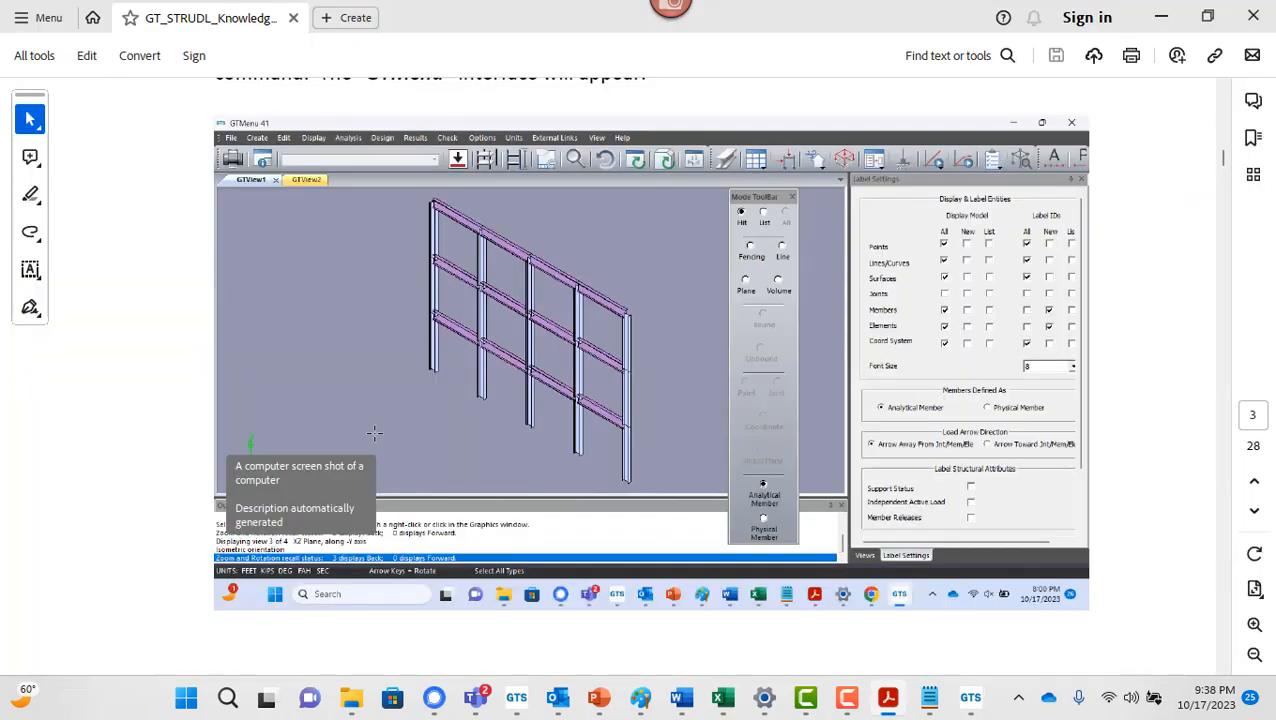
key(alt+Tab)
key(alt+Tab)
key(alt+Tab)
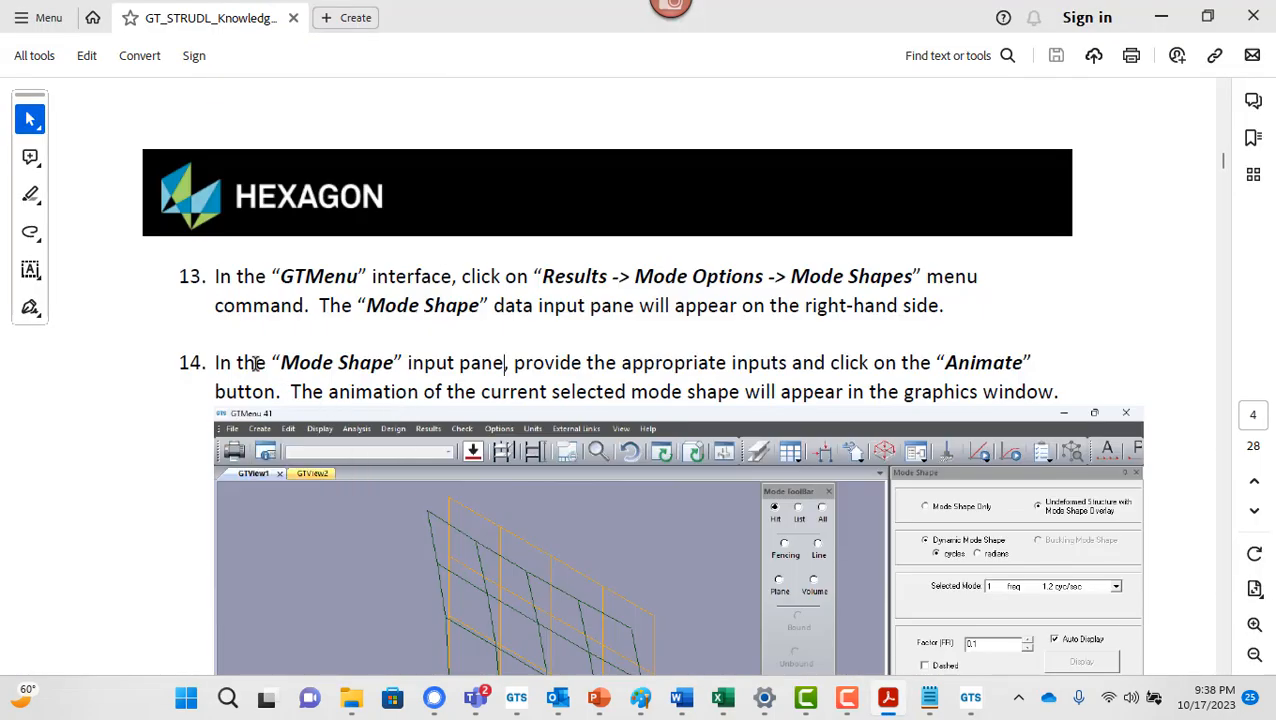
drag(216, 362, 427, 376)
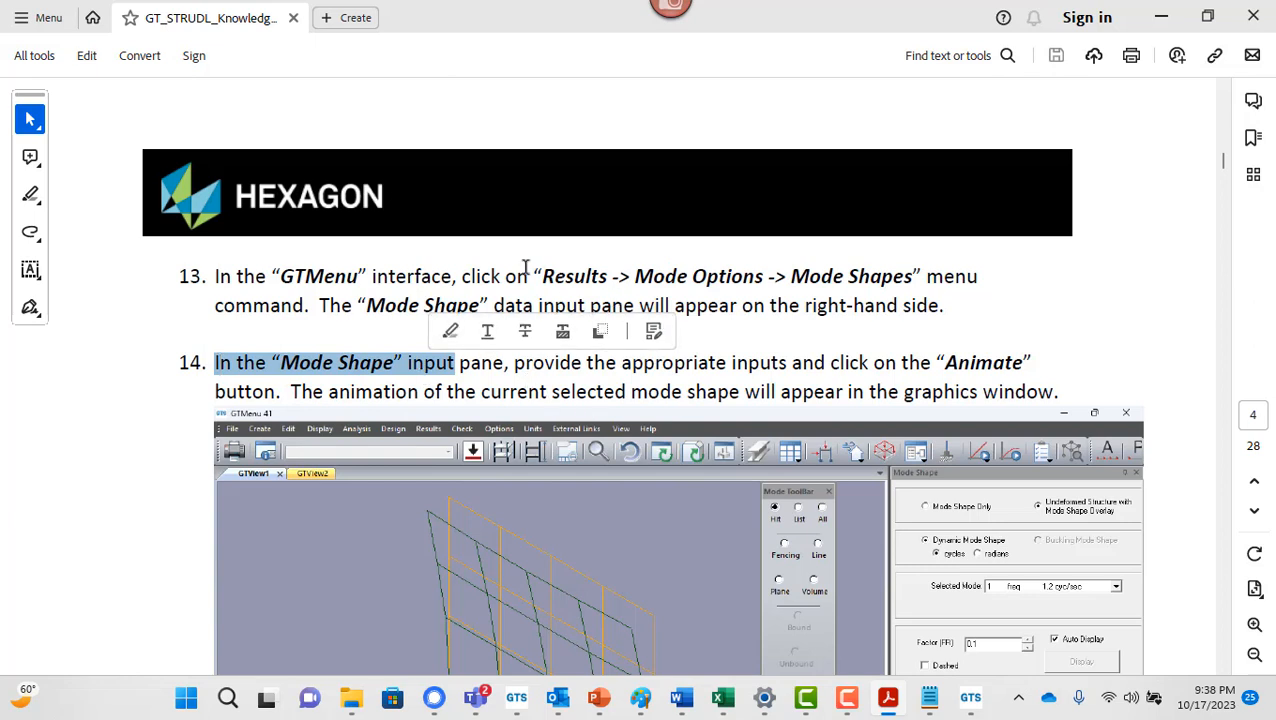
drag(534, 276, 873, 289)
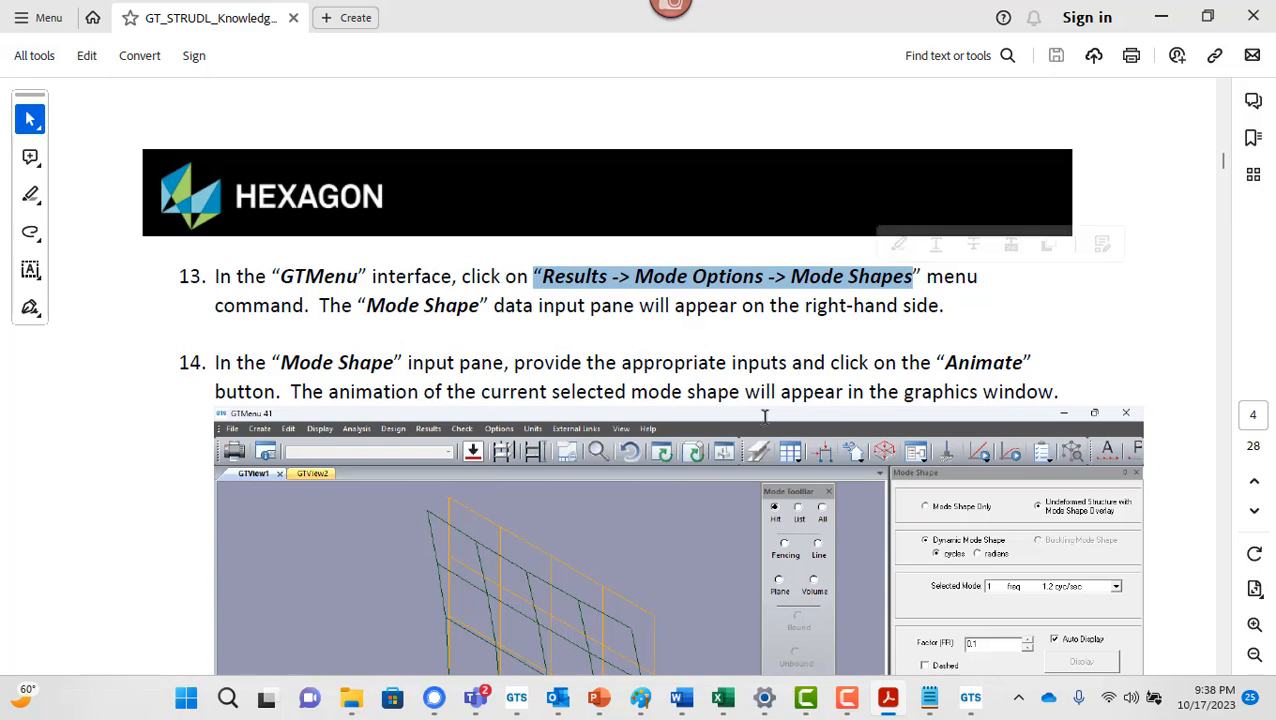
key(alt+Tab)
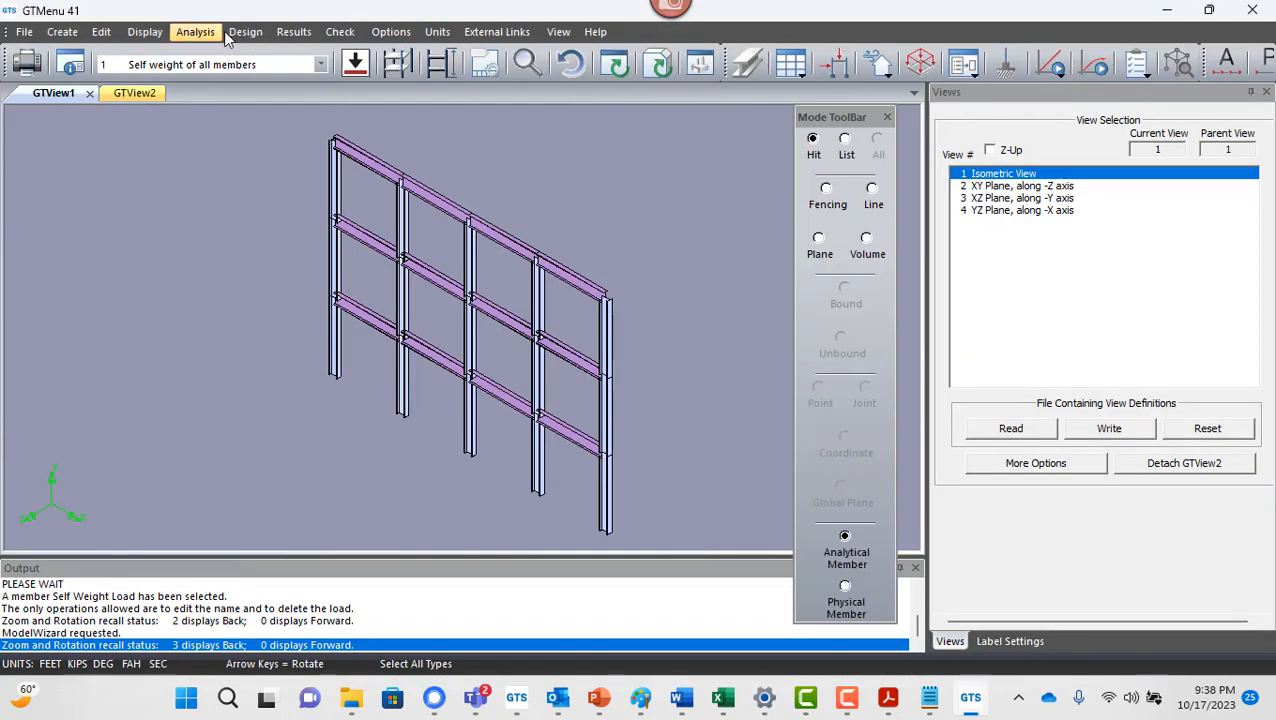
Display dynamic mode shape 1 overlaid on the undeformed frame with a factor of 0.1, and start its animation.
click(293, 31)
mouse_move(360, 104)
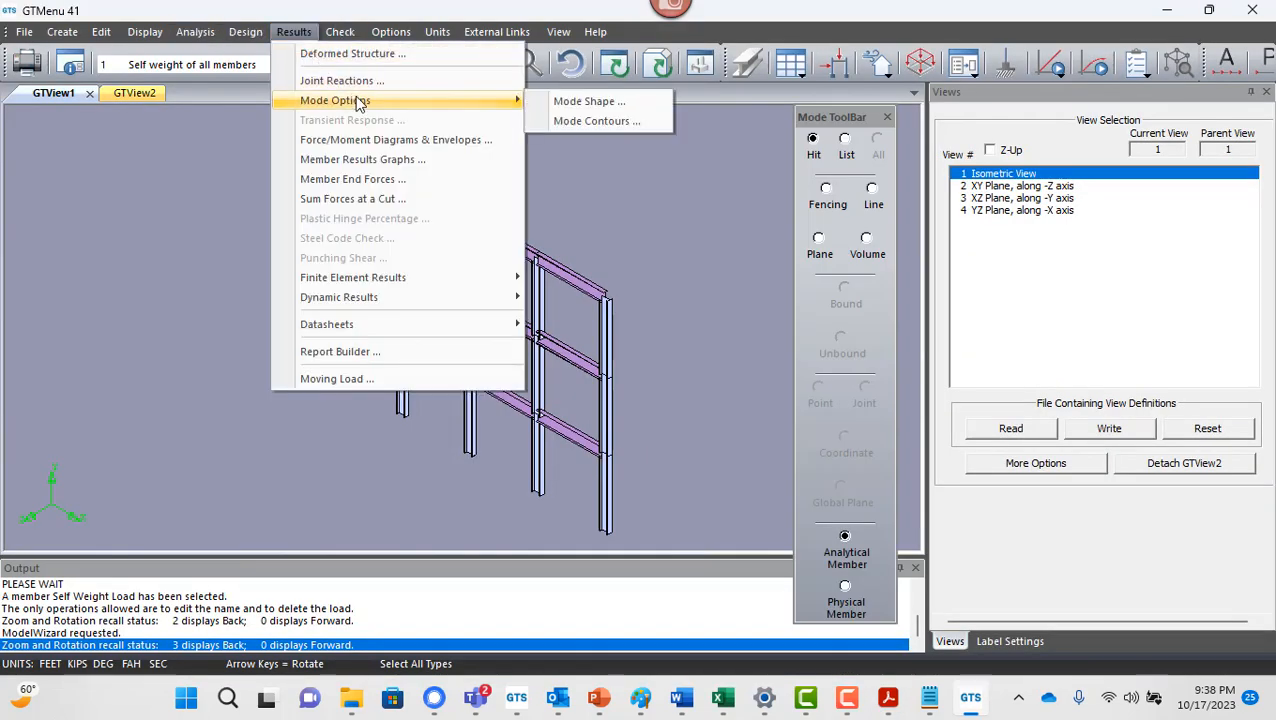
click(596, 101)
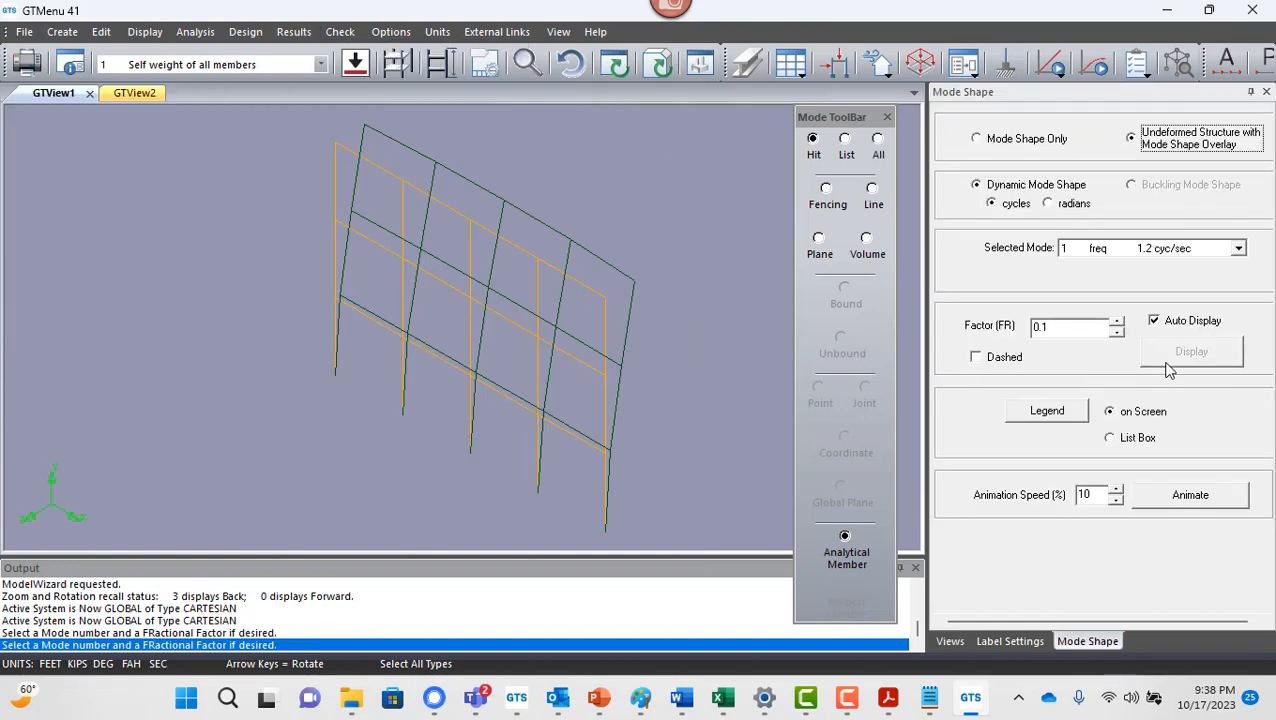
click(1183, 505)
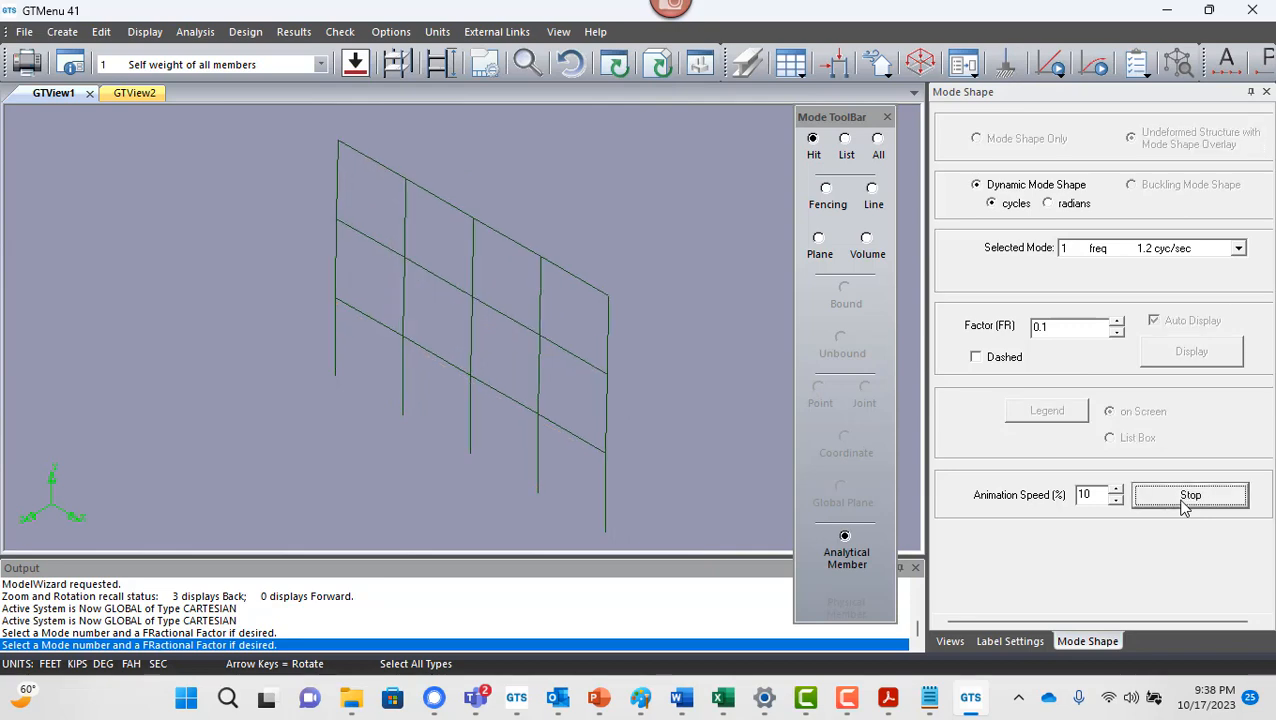
Animate modes 2, 3 and 5 of the frame in turn, return to mode 1 and stop the animation.
click(1132, 250)
click(1139, 278)
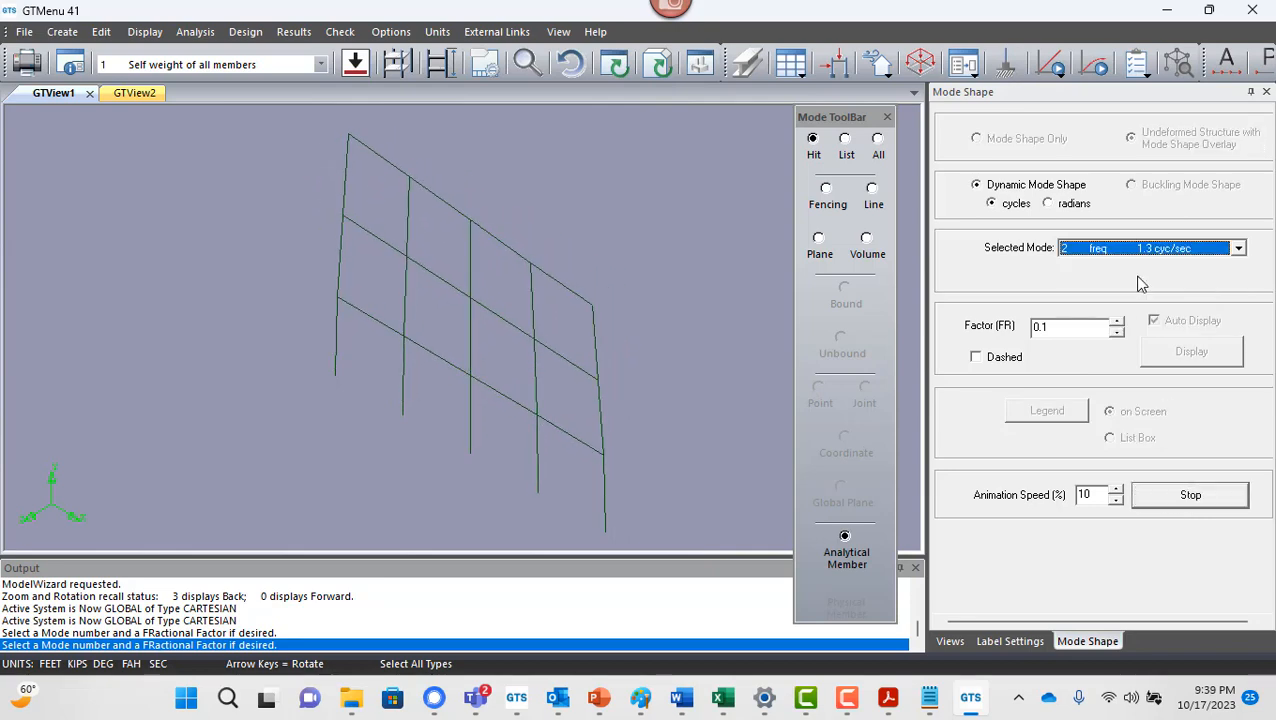
click(1139, 250)
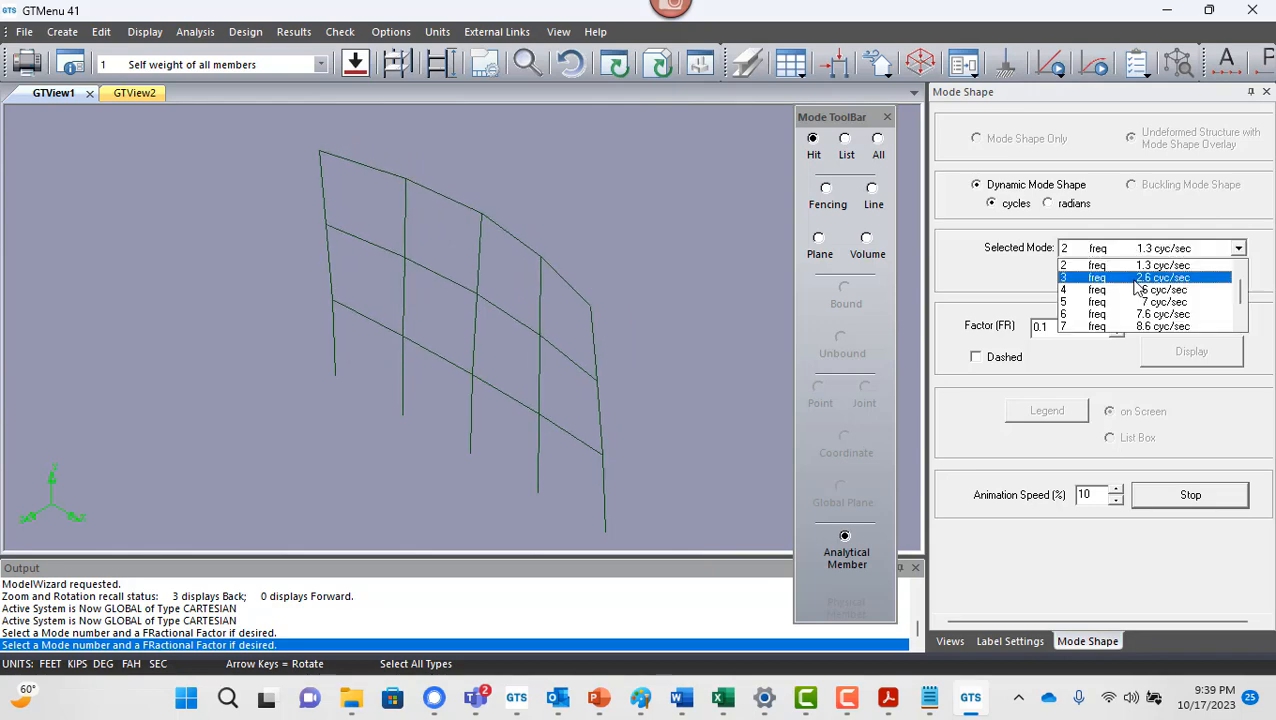
click(1125, 290)
click(1122, 252)
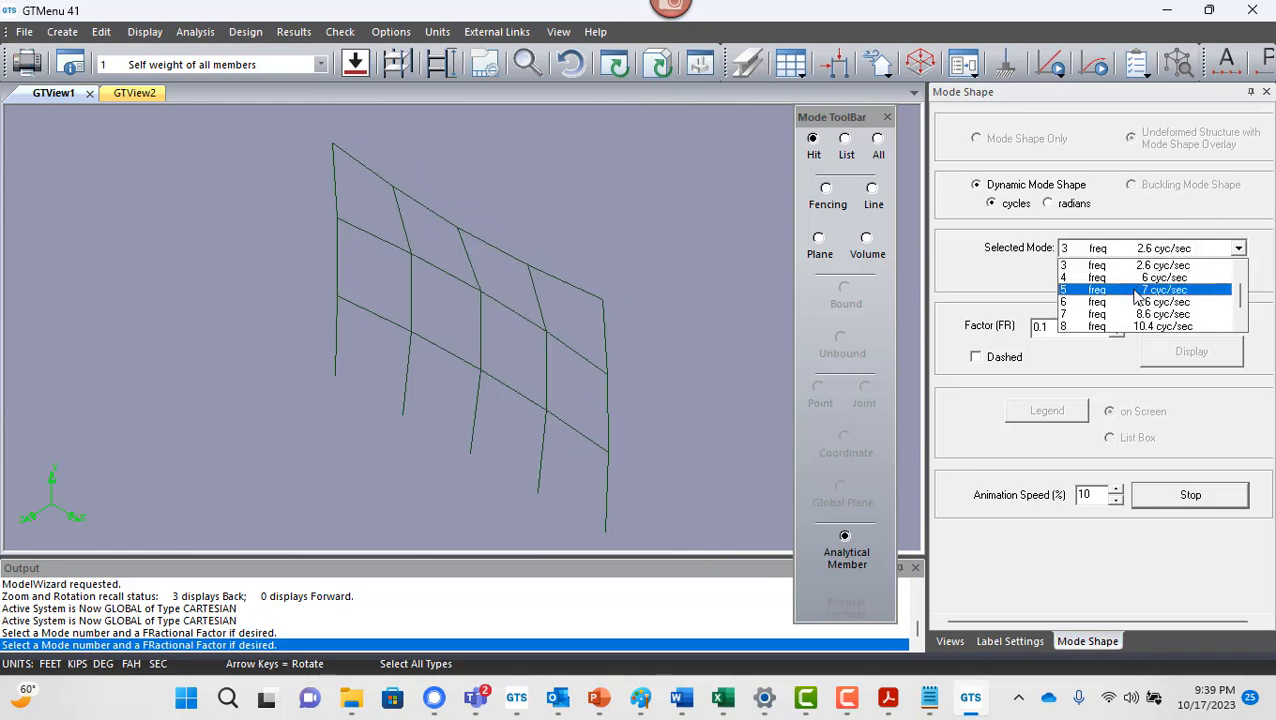
click(1139, 314)
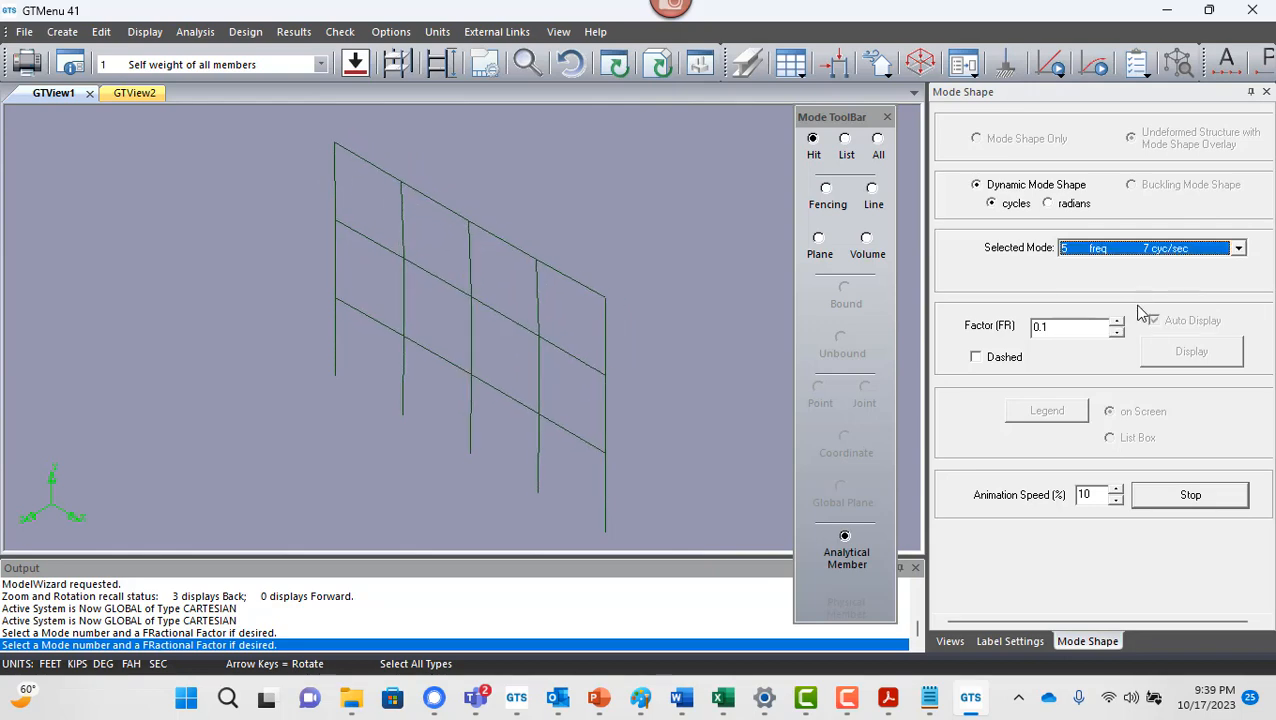
click(1160, 248)
click(1122, 267)
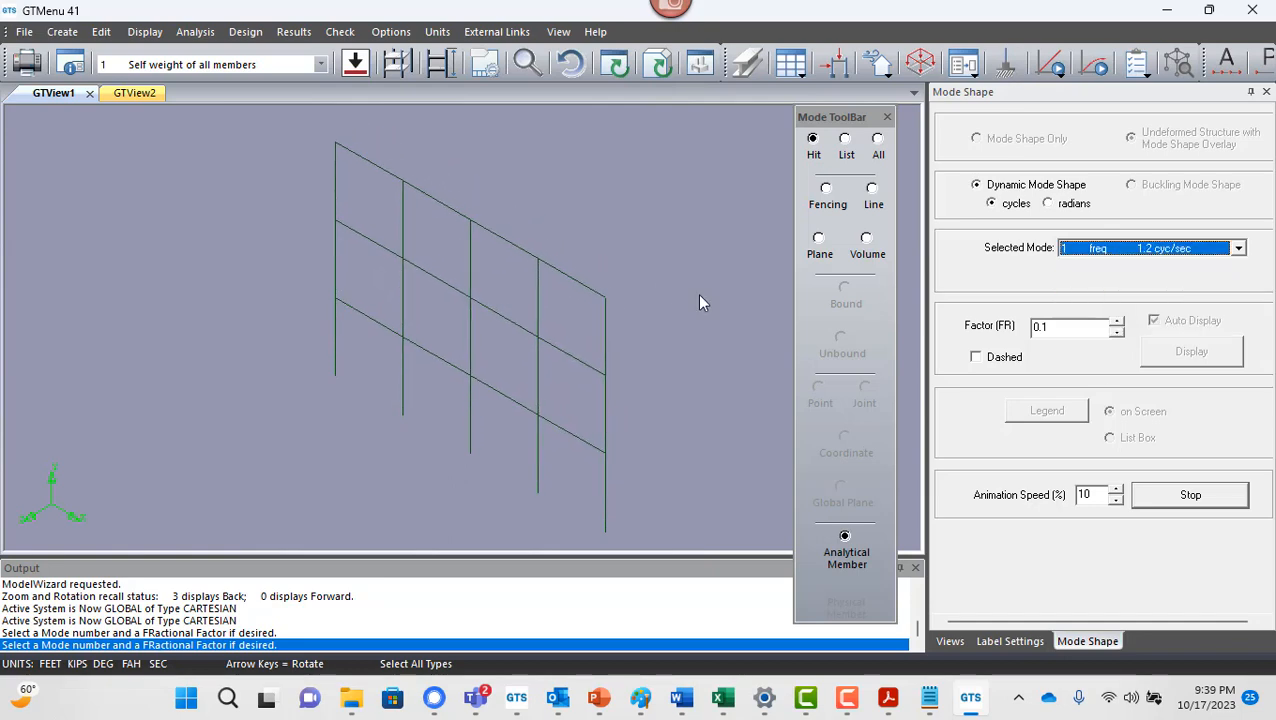
click(1218, 497)
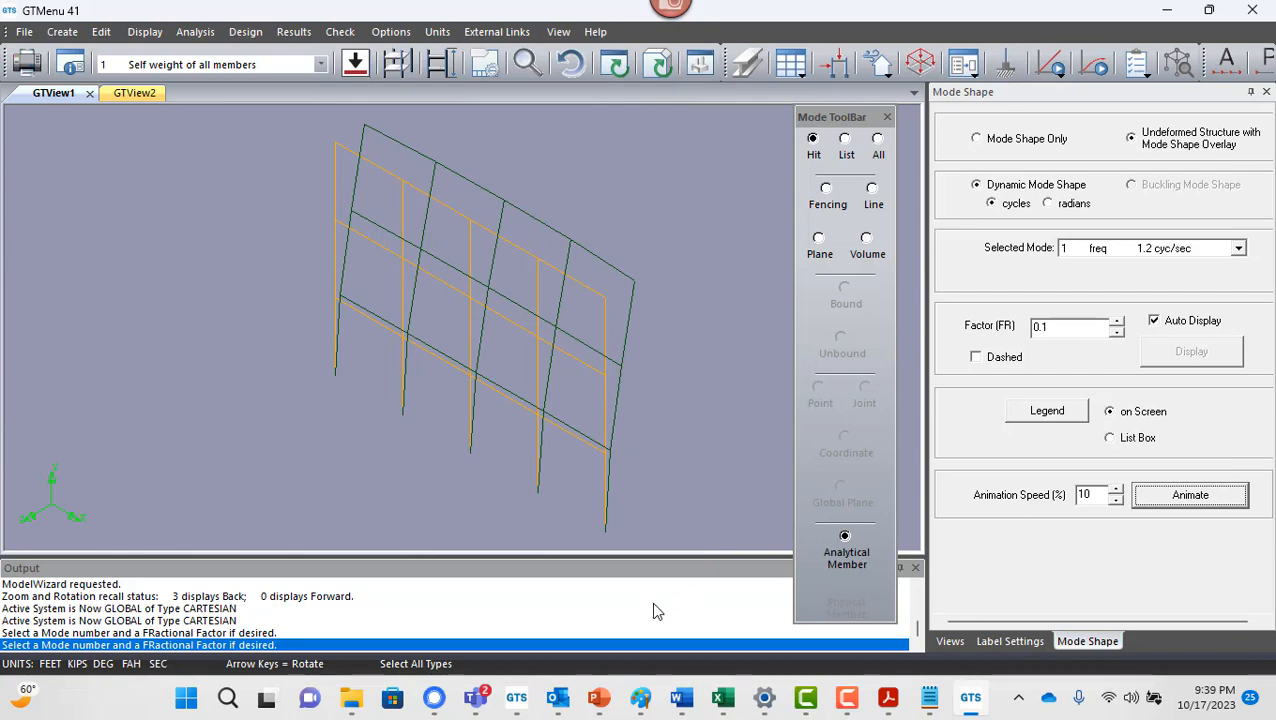
Switch to the PowerPoint slide show and advance to the slide outlining the example problem's steps.
key(alt+Tab)
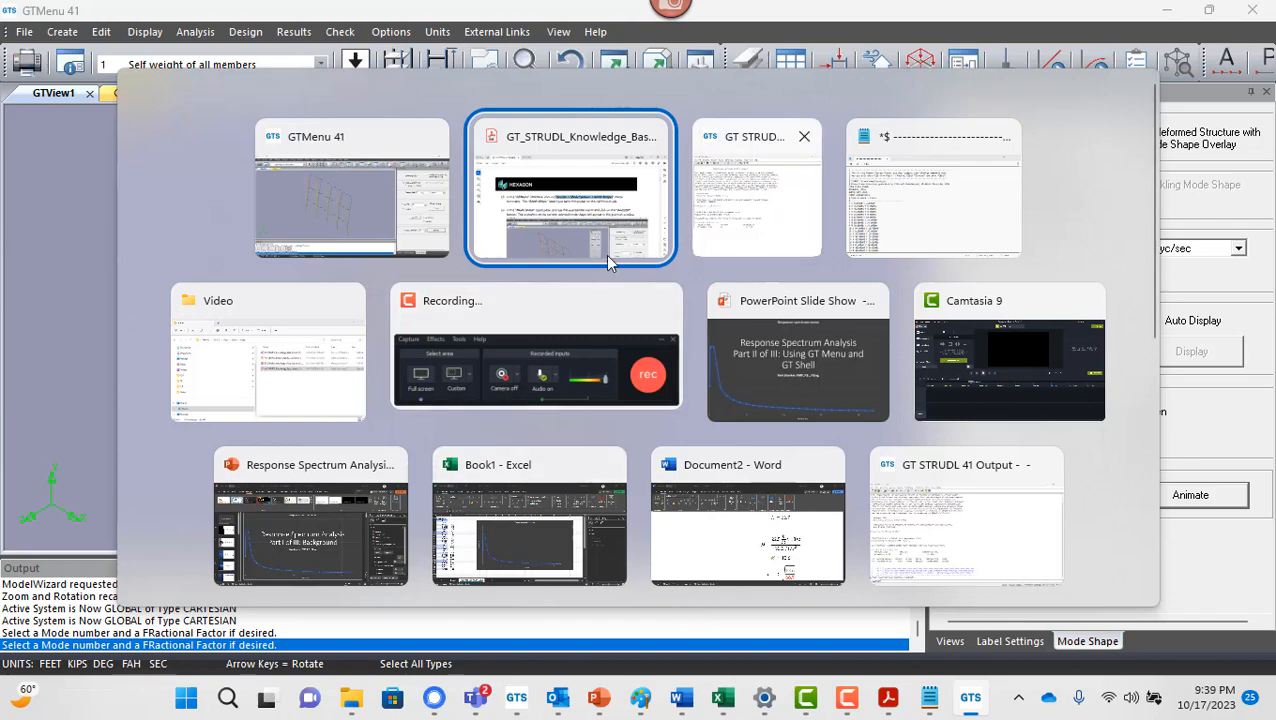
click(790, 368)
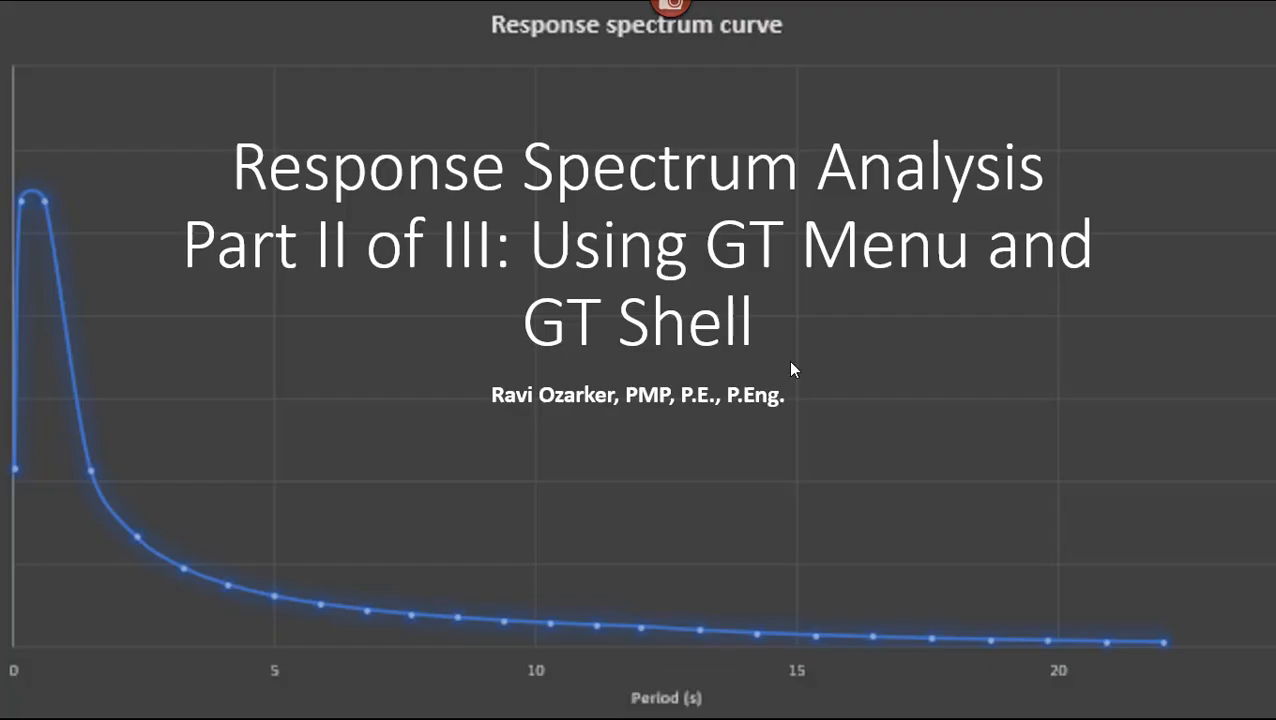
key(Right)
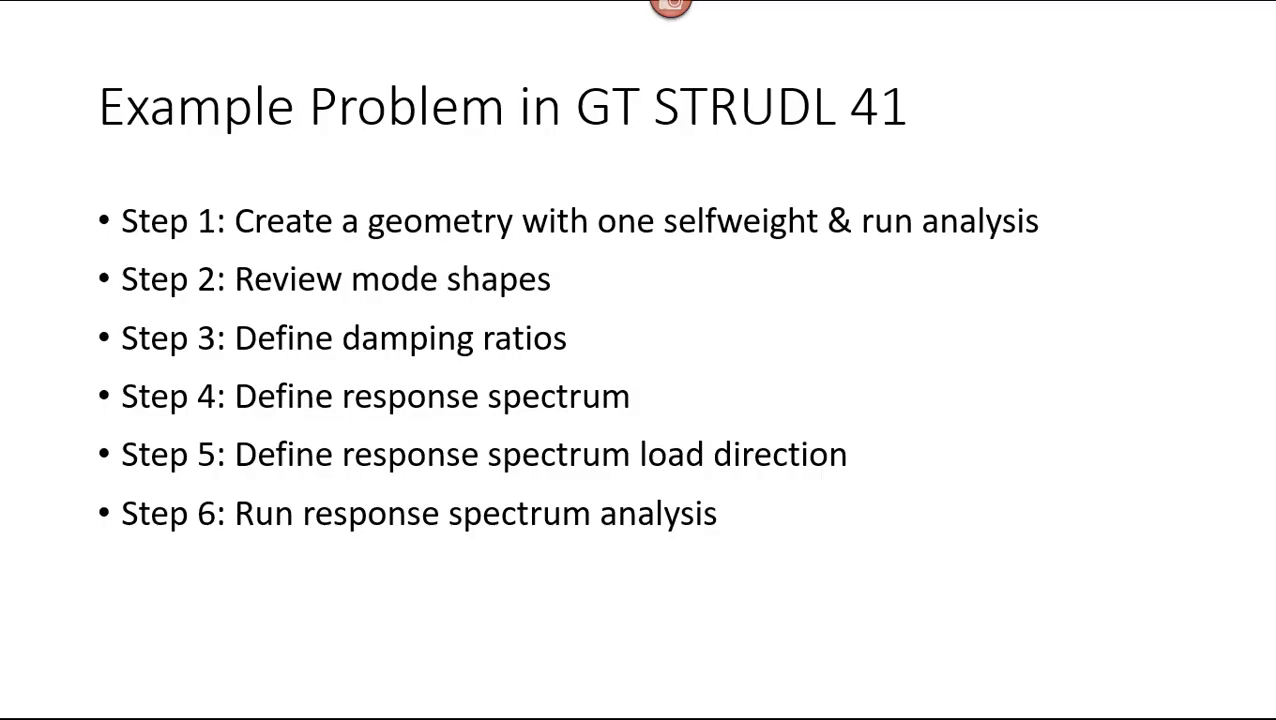
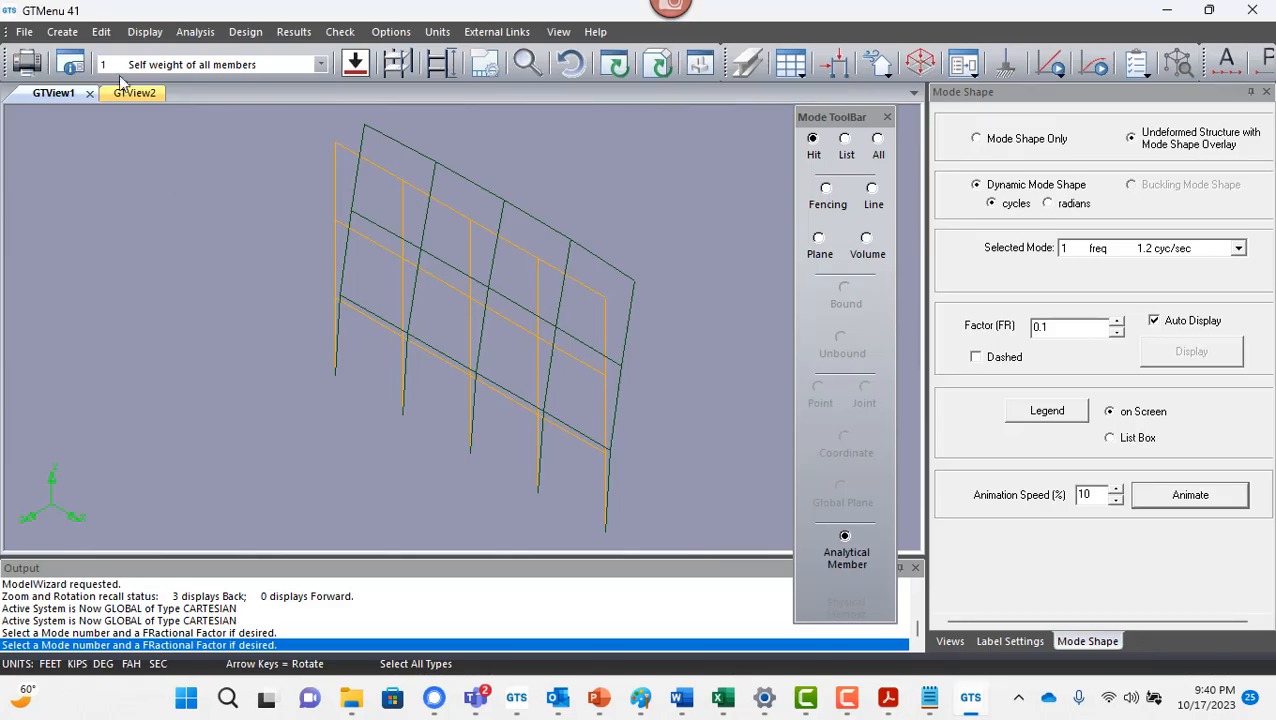
Generate a GT STRUDL text input file of the entire model with all data types, saved as RSA-1 in Downloads.
click(24, 33)
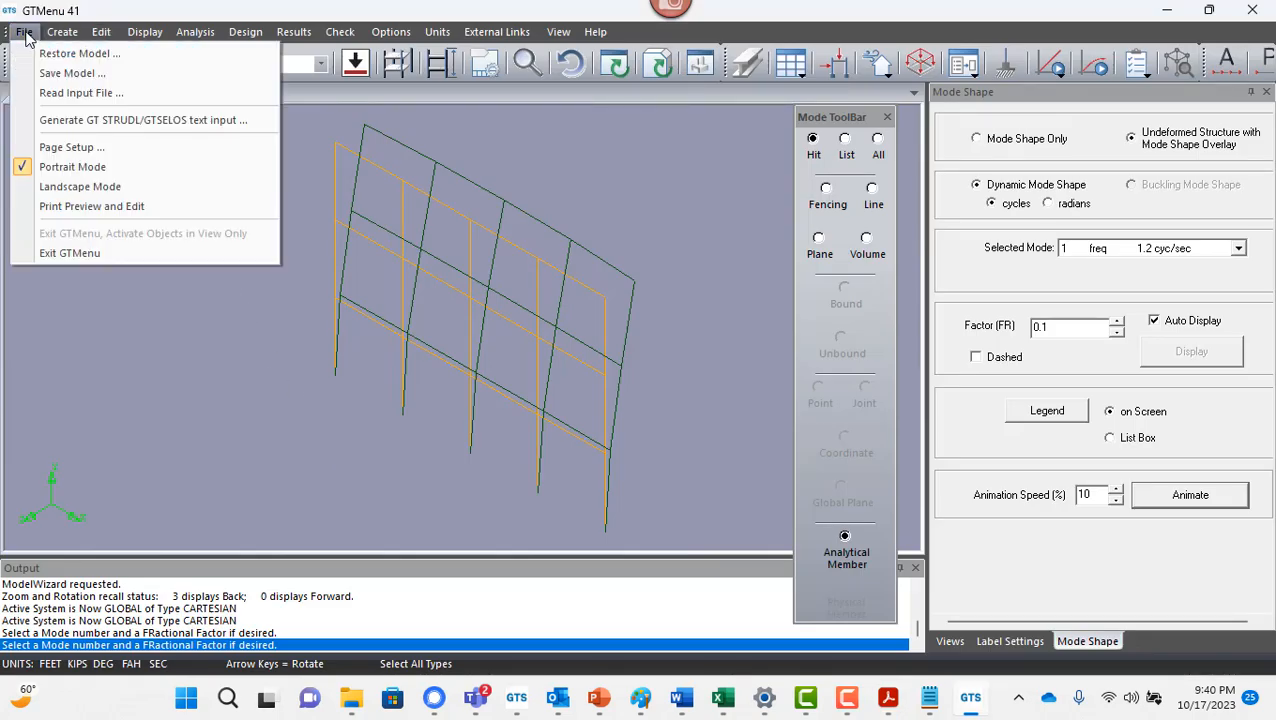
click(111, 124)
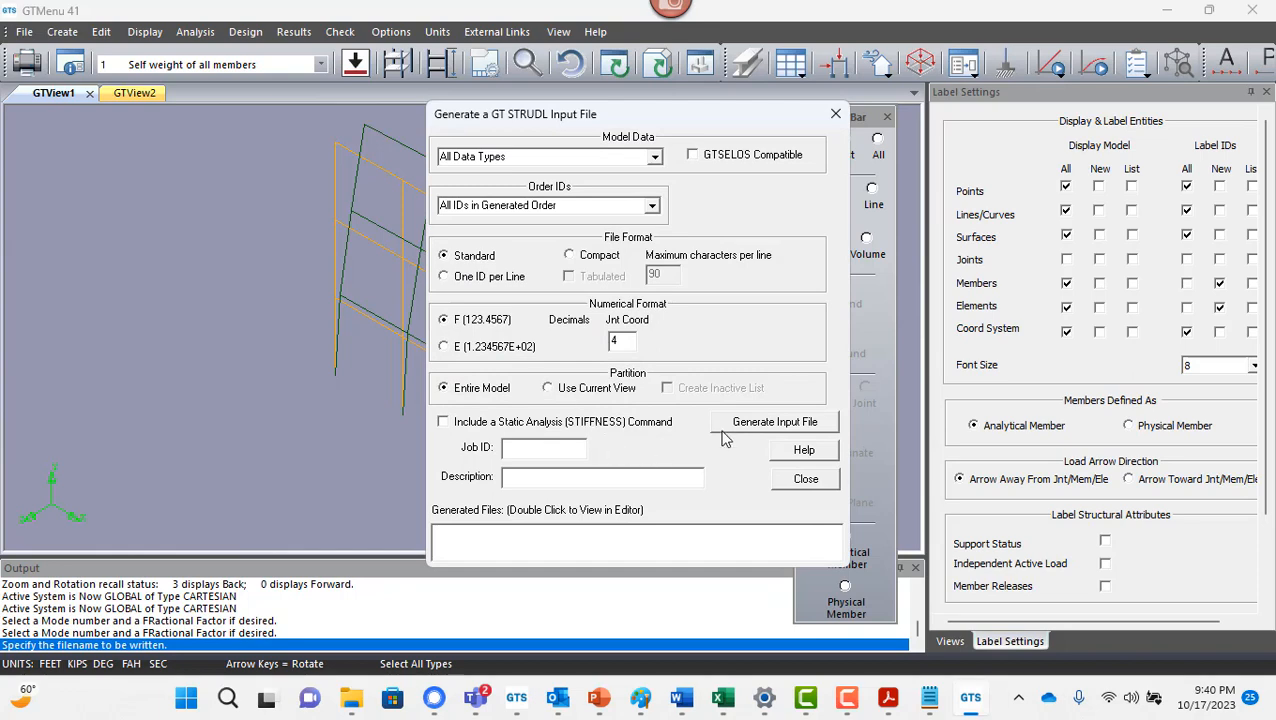
click(762, 424)
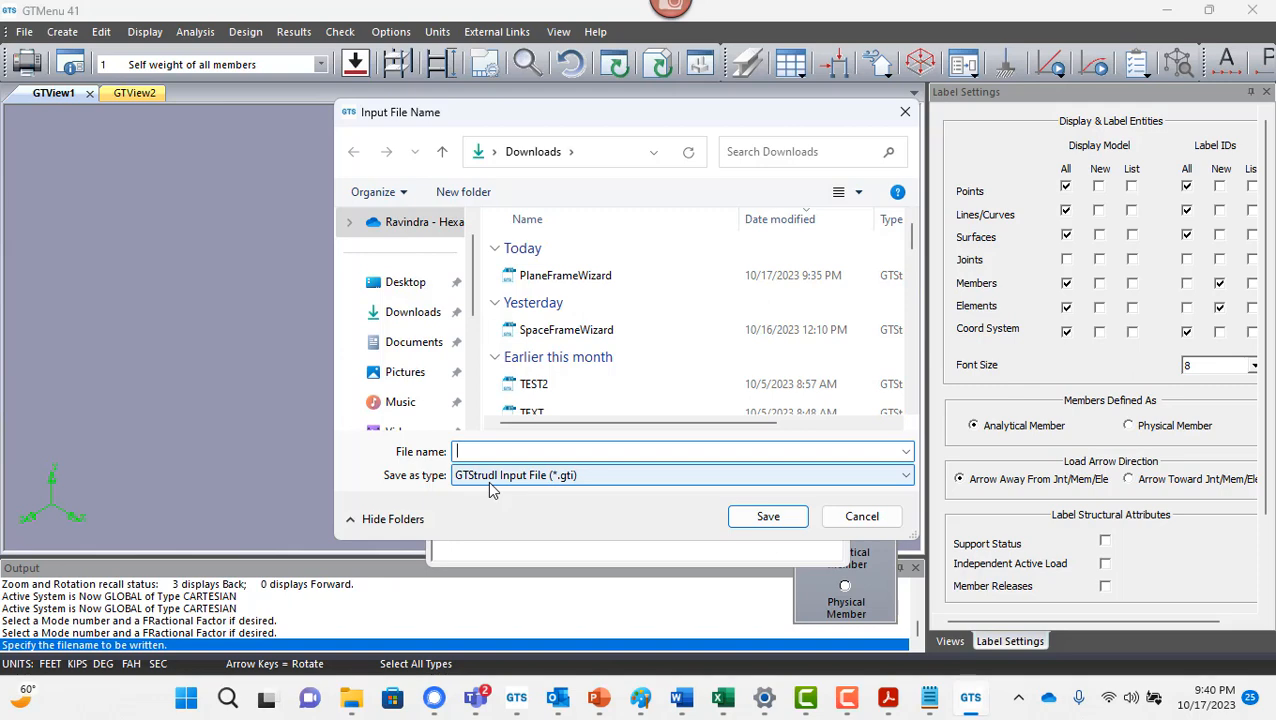
key(Caps_Lock)
text(S)
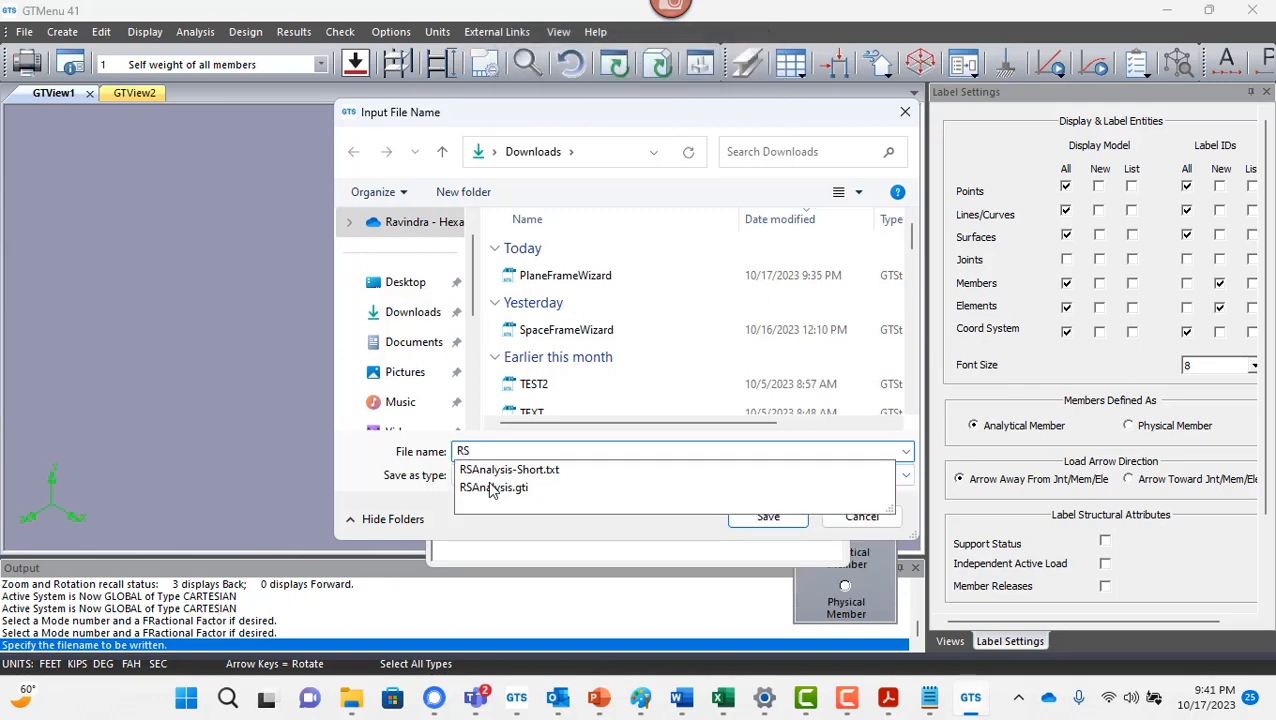
text(A-1)
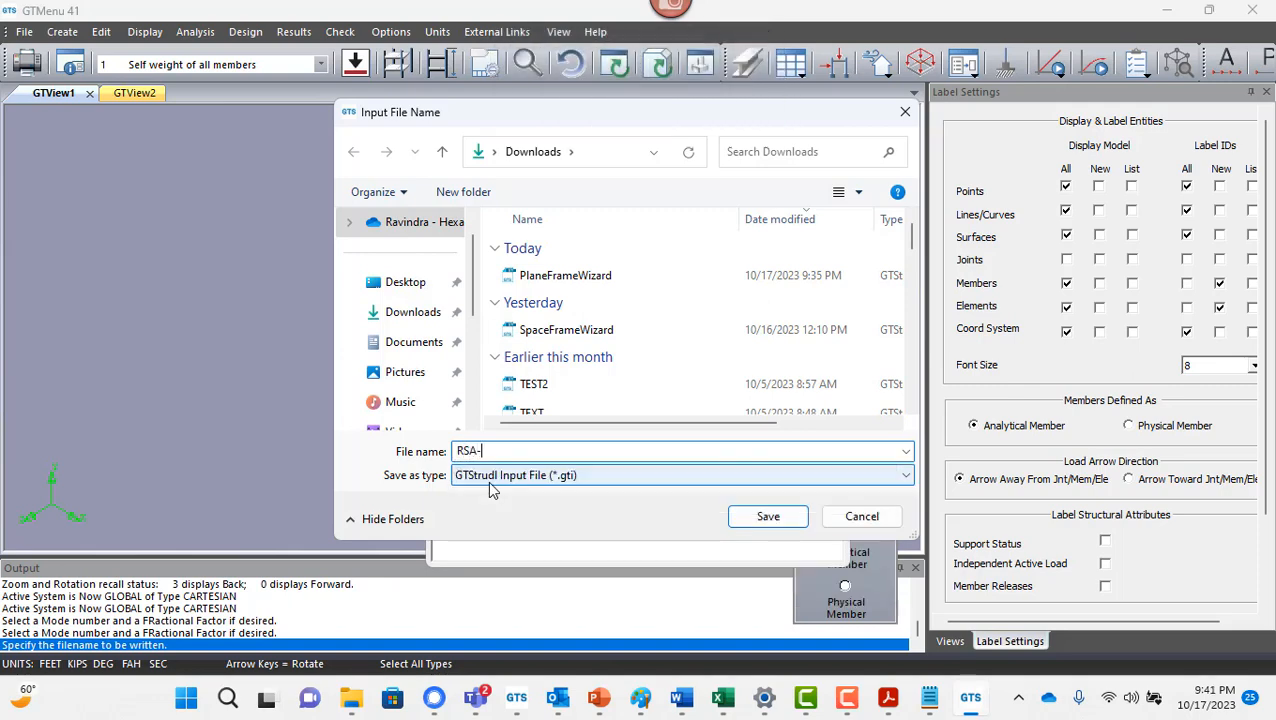
click(768, 516)
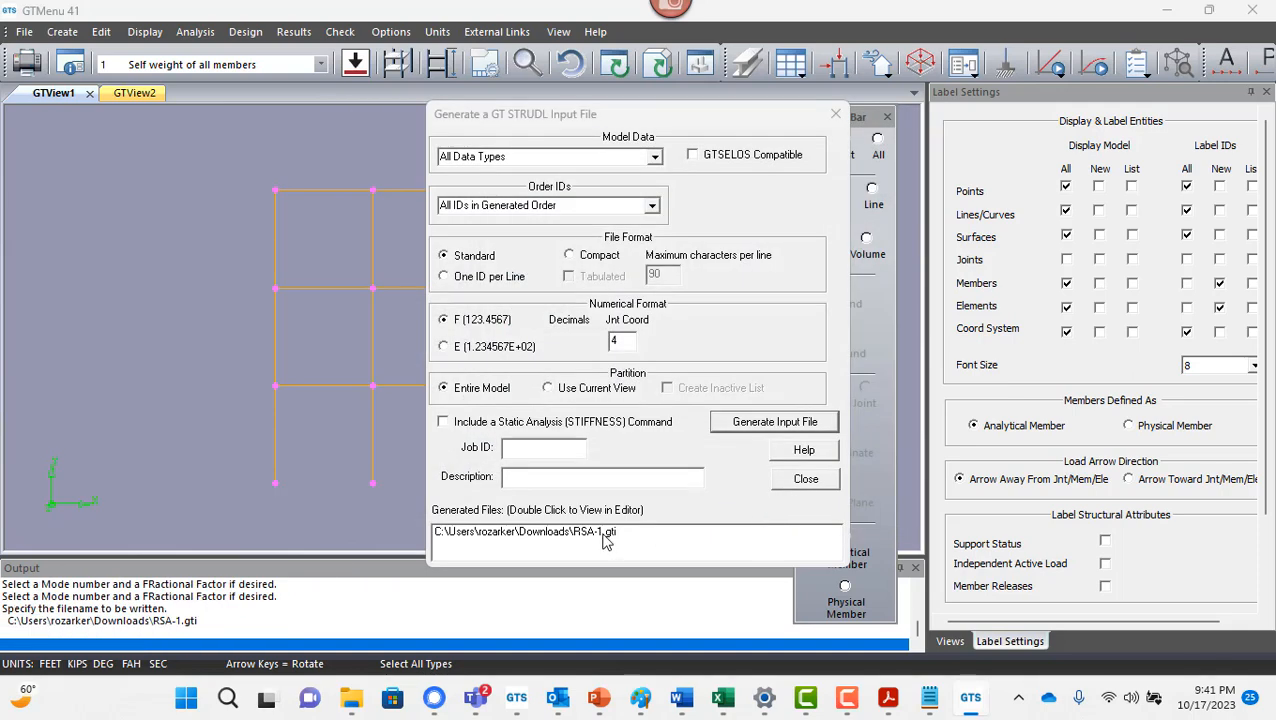
Examine the generated RSA-1 input file from joint coordinates to dynamic mass data, close it, and minimize Notepad without saving the startup macro.
double_click(603, 535)
scroll(485, 289, down, 3)
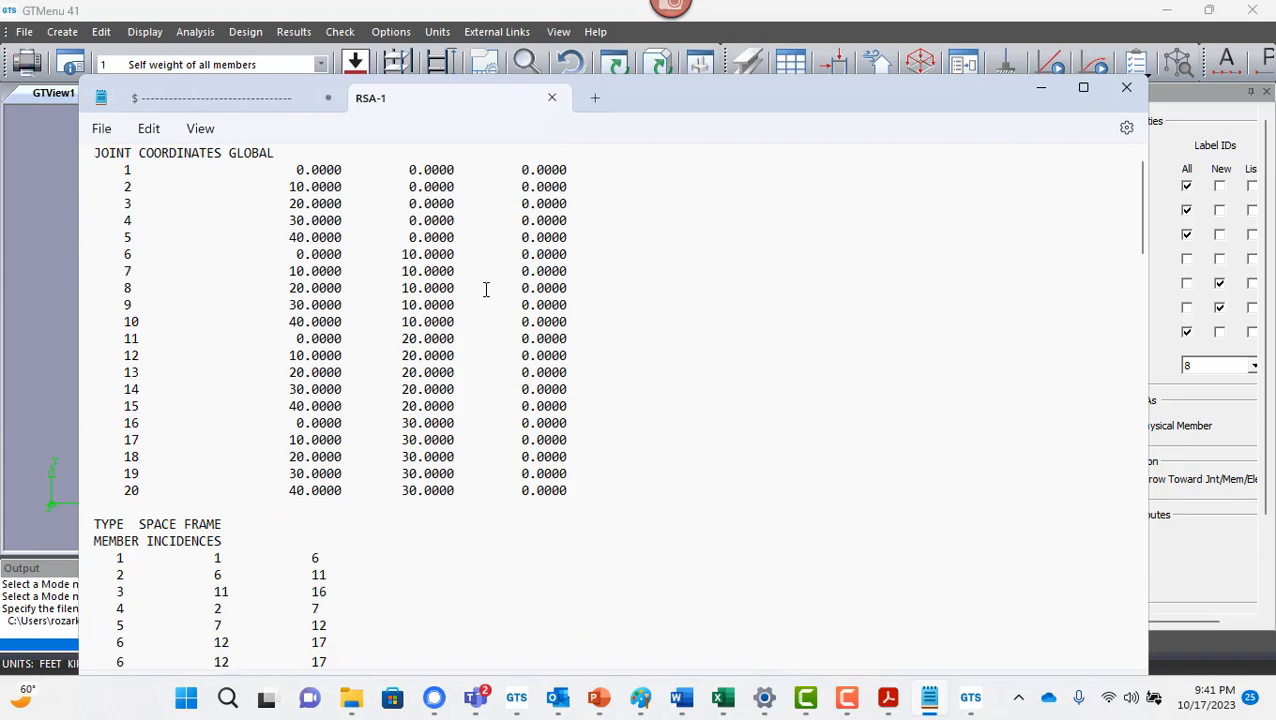
scroll(485, 289, down, 20)
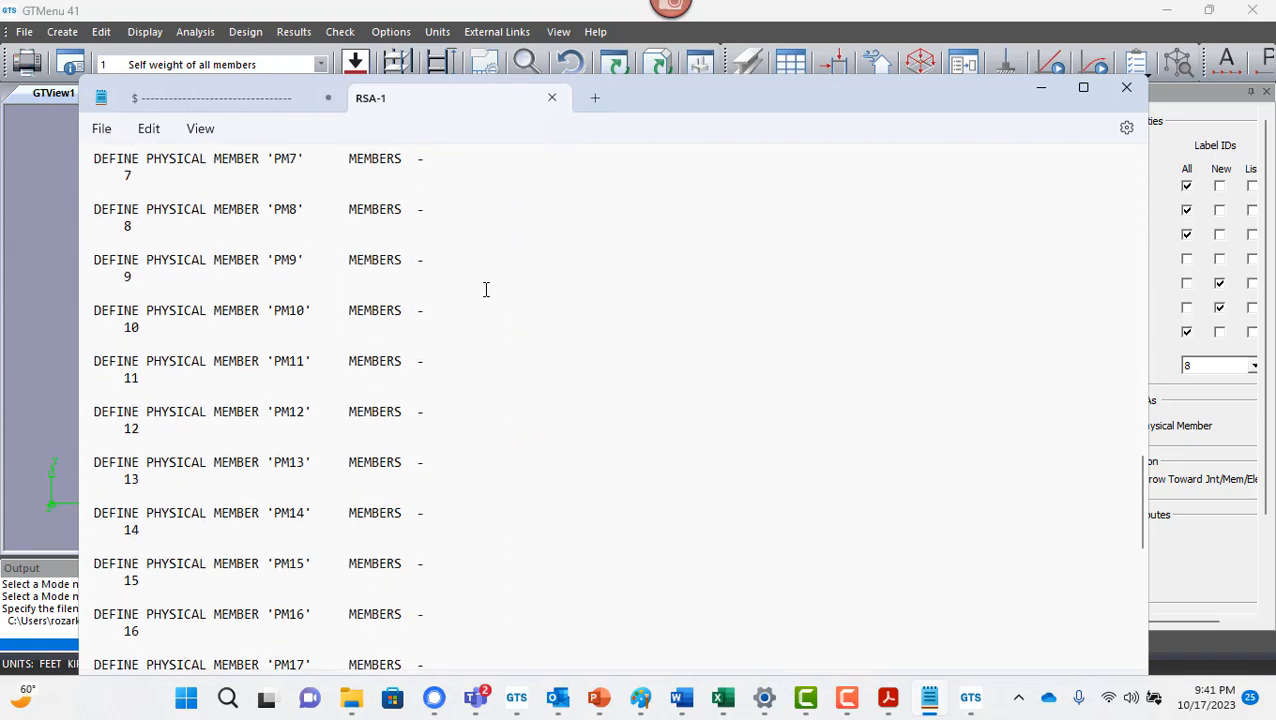
scroll(485, 289, down, 13)
scroll(498, 347, up, 20)
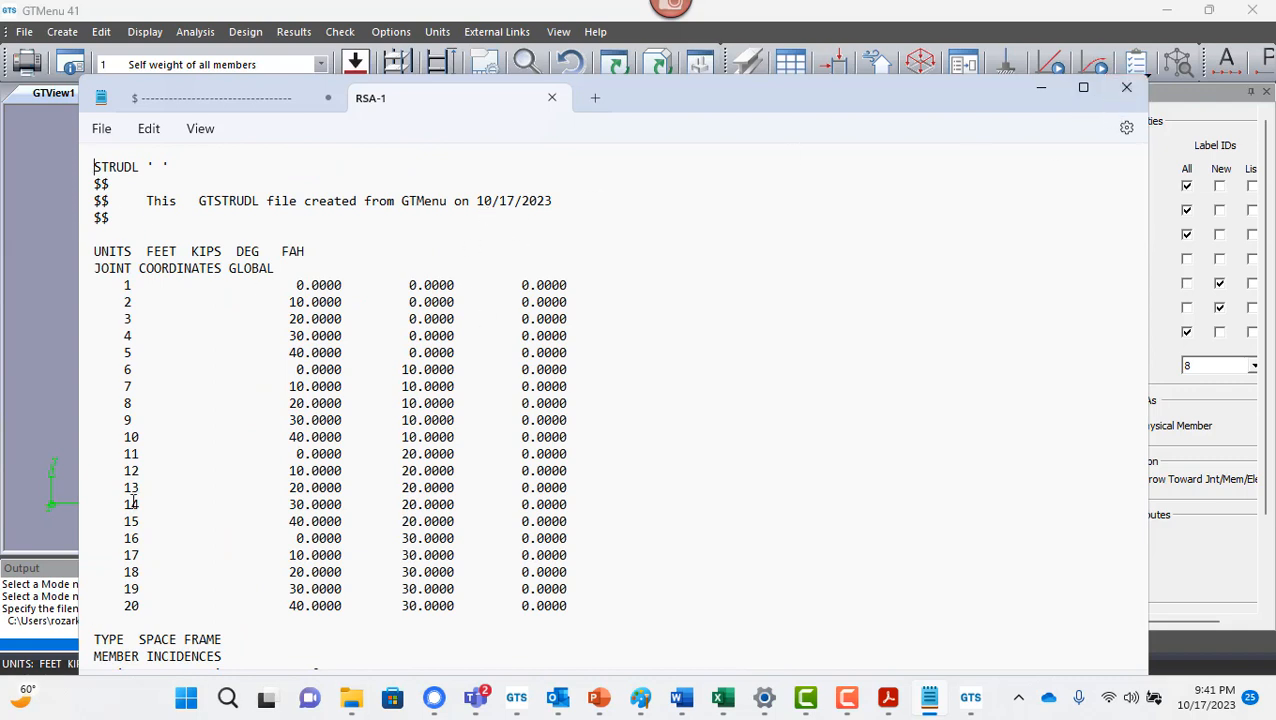
scroll(300, 560, down, 6)
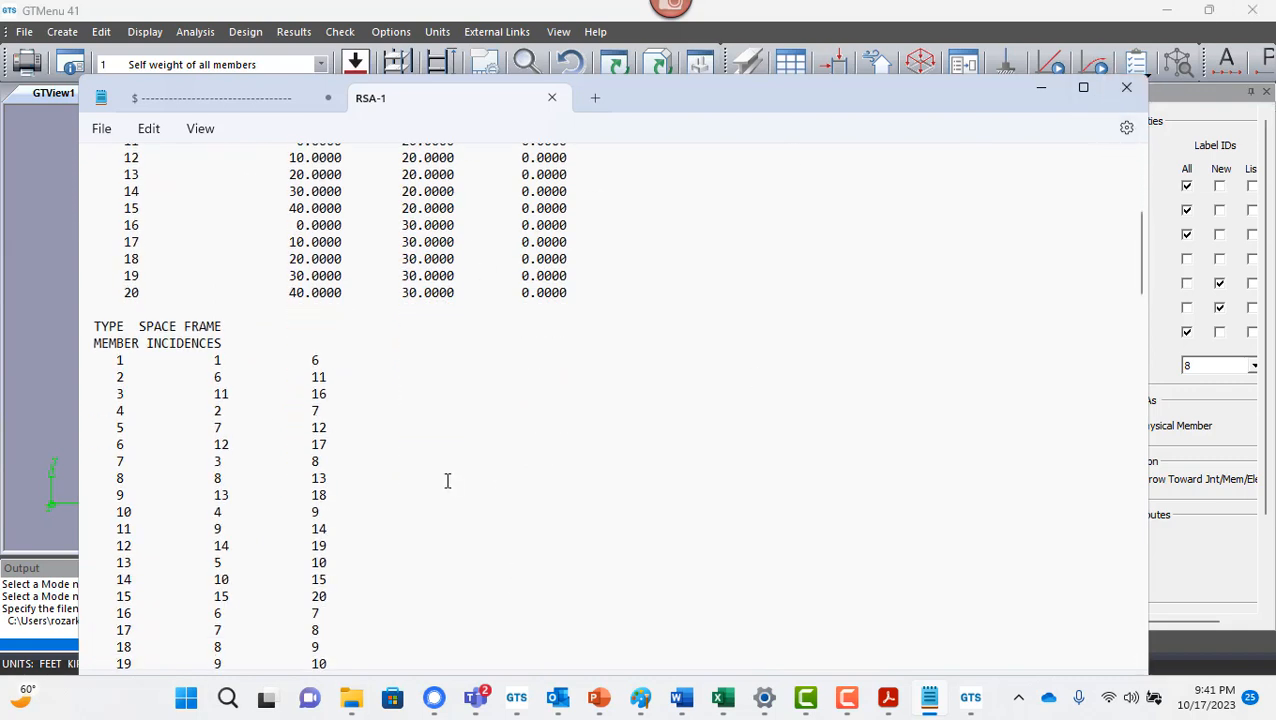
scroll(540, 440, down, 15)
scroll(632, 414, down, 8)
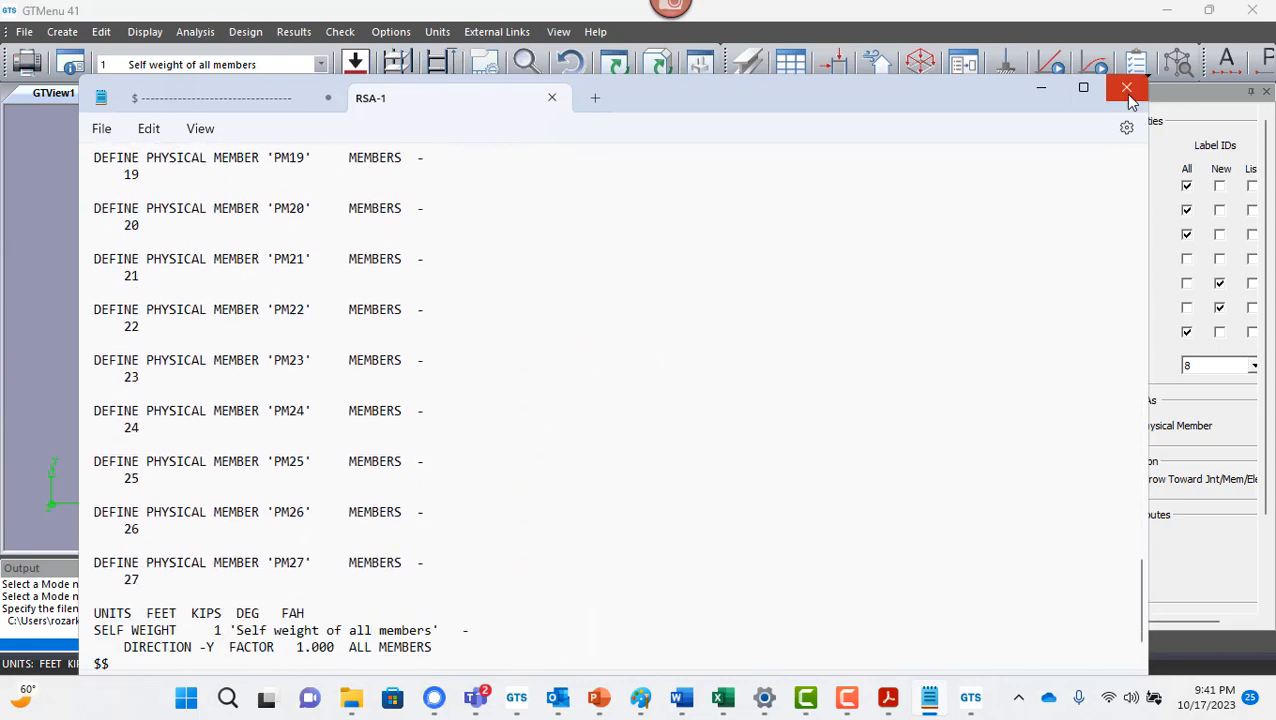
scroll(469, 477, down, 1)
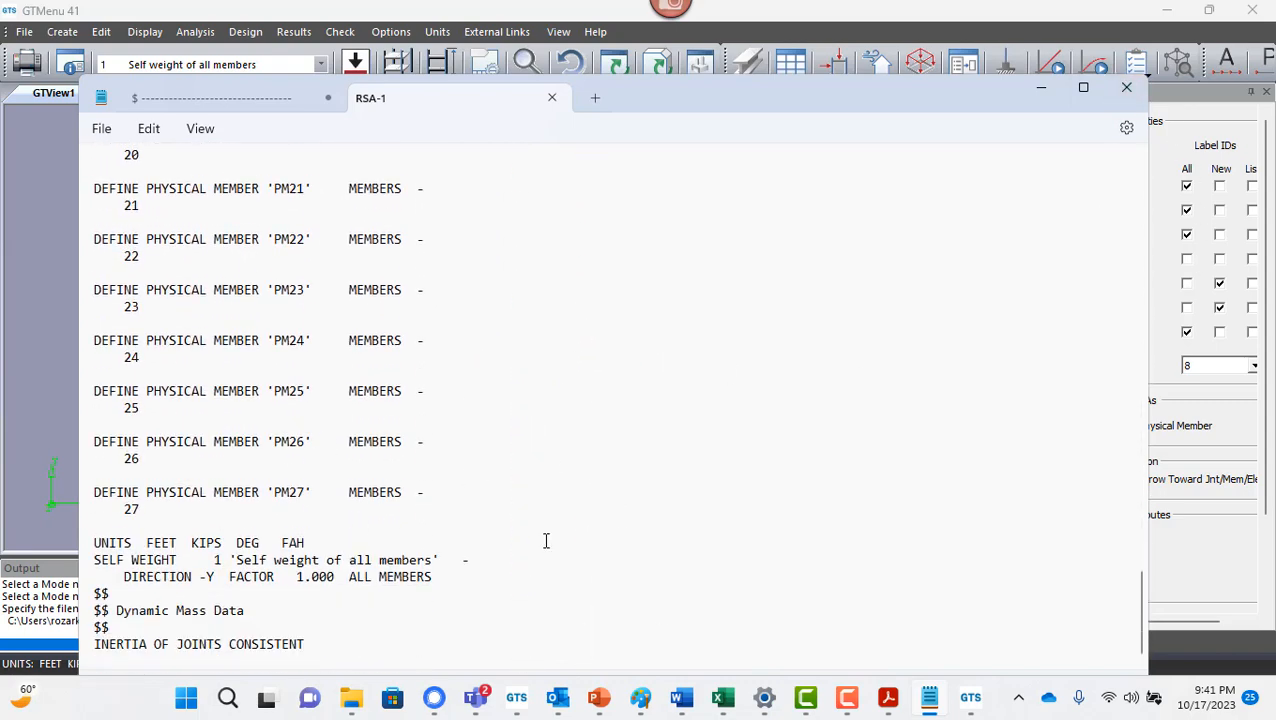
click(1126, 87)
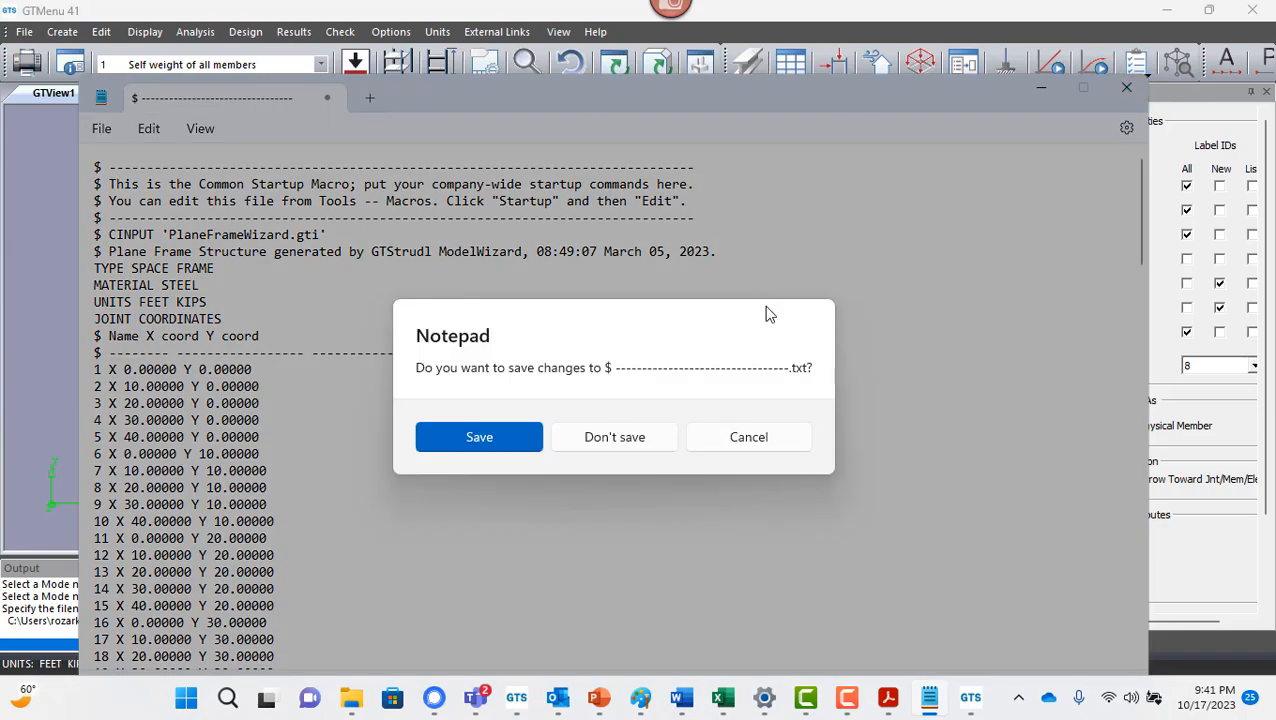
click(759, 440)
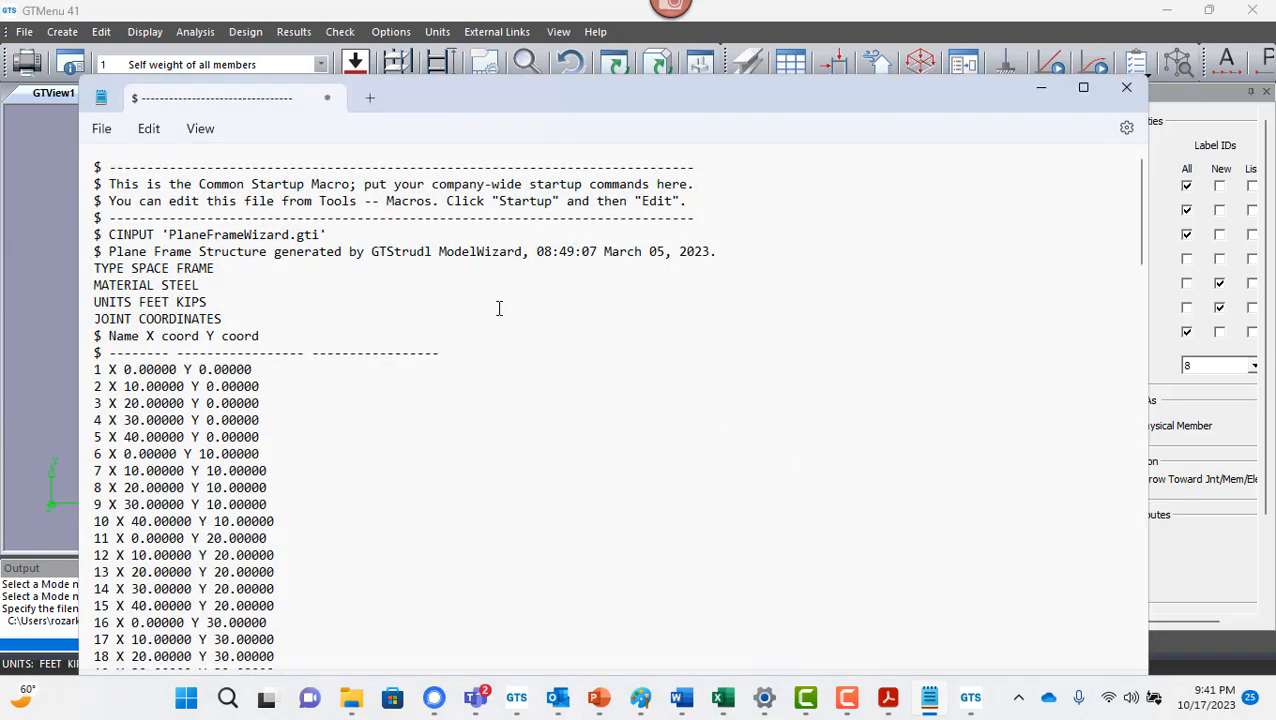
click(1052, 90)
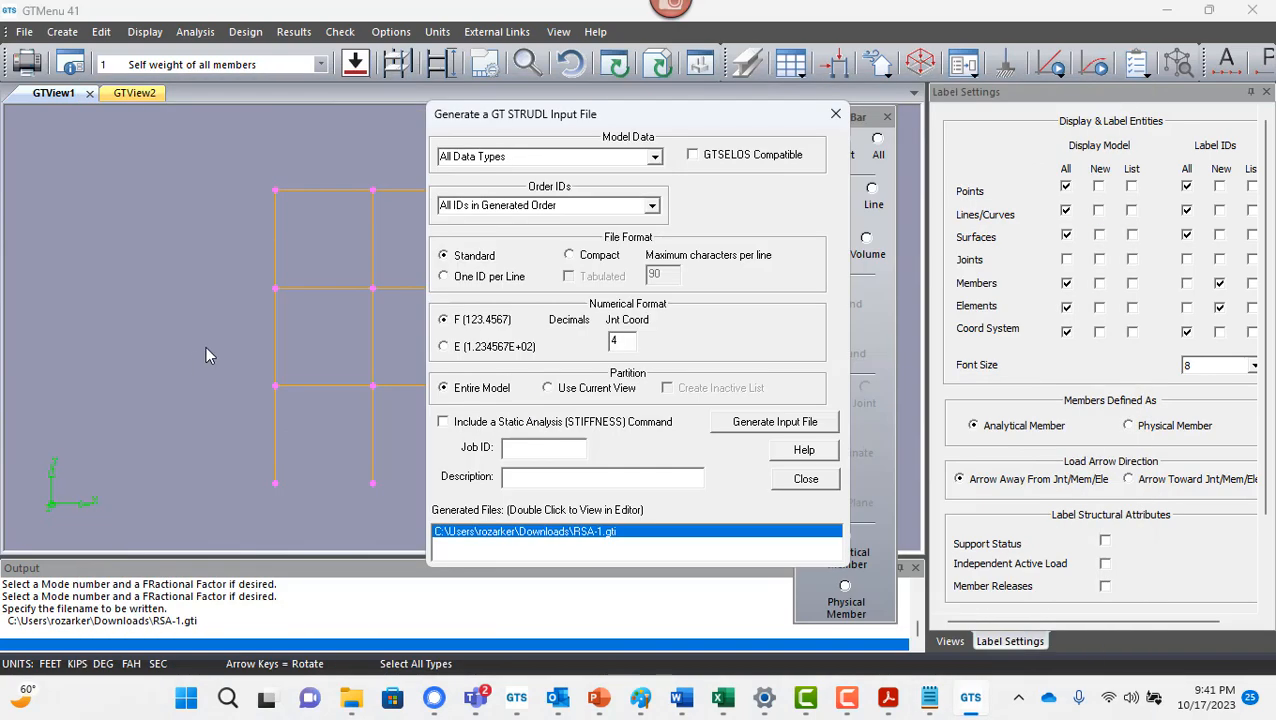
Close the input file generation dialog and exit GTMenu to the GT STRUDL output window.
click(832, 120)
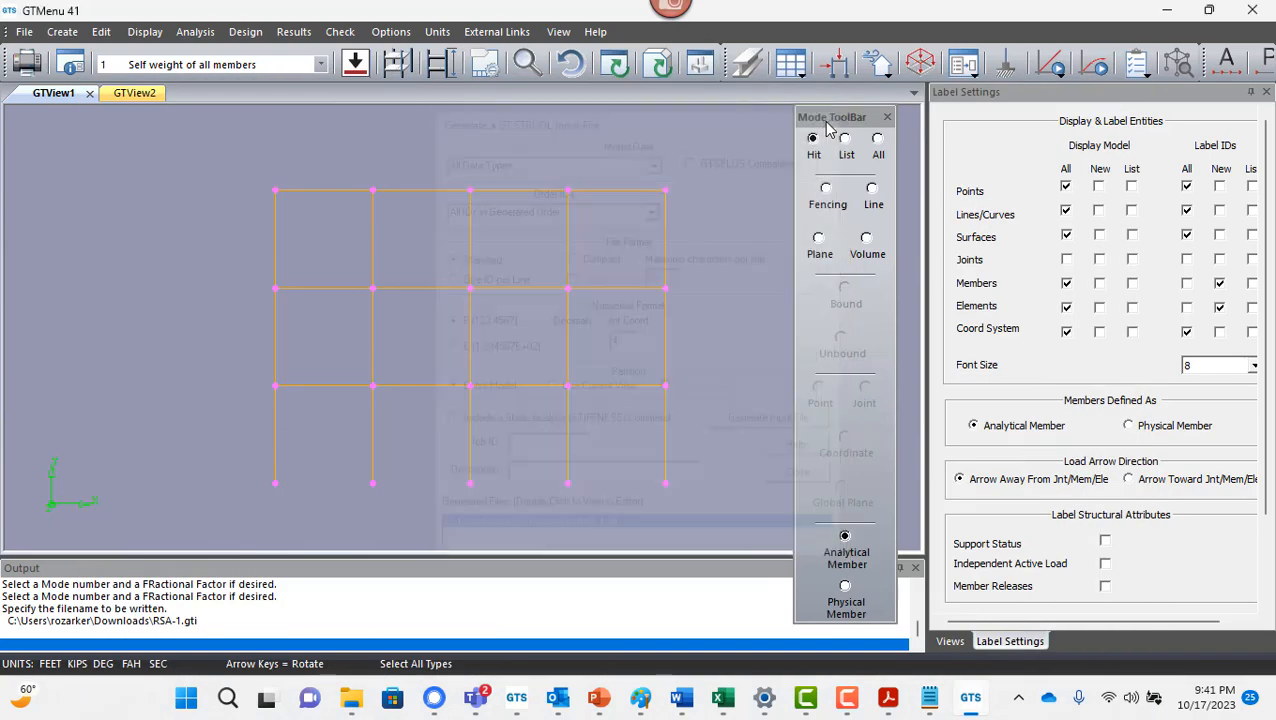
click(26, 32)
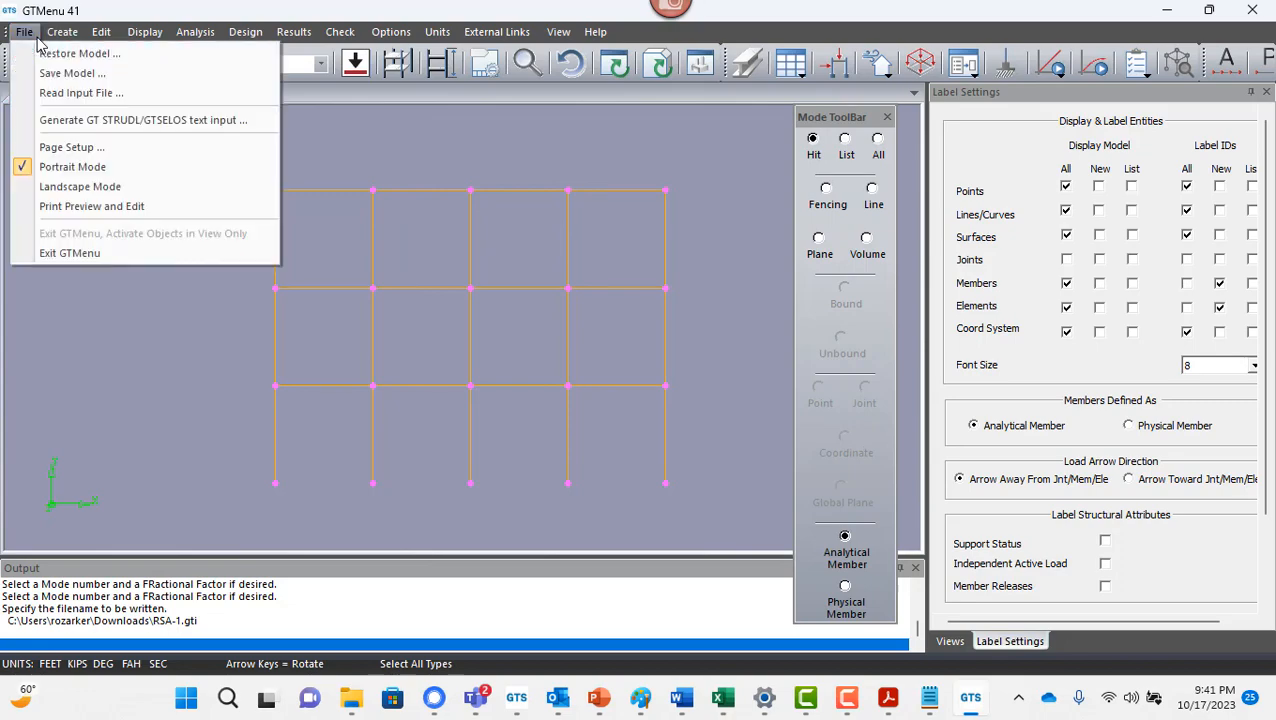
click(70, 253)
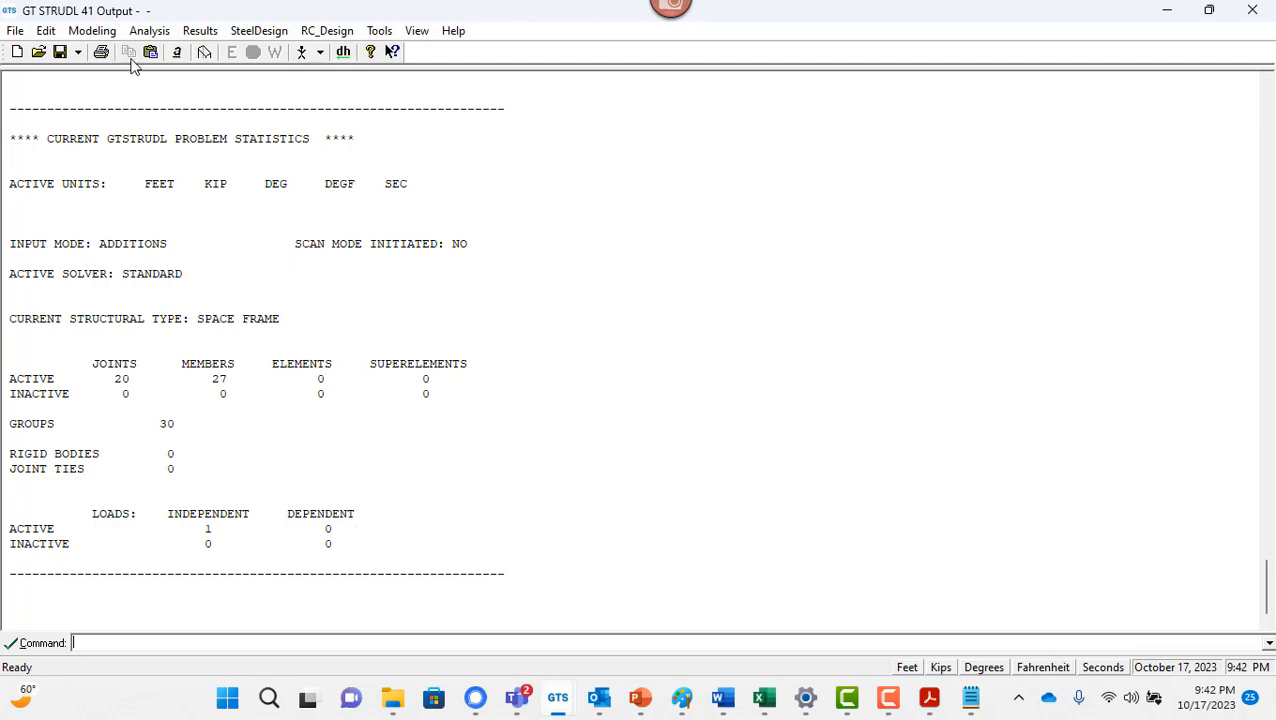
Switch to the PDF guide and read steps 13 to 16 on mode shapes, storing a response spectrum and specified damping.
key(alt+Tab)
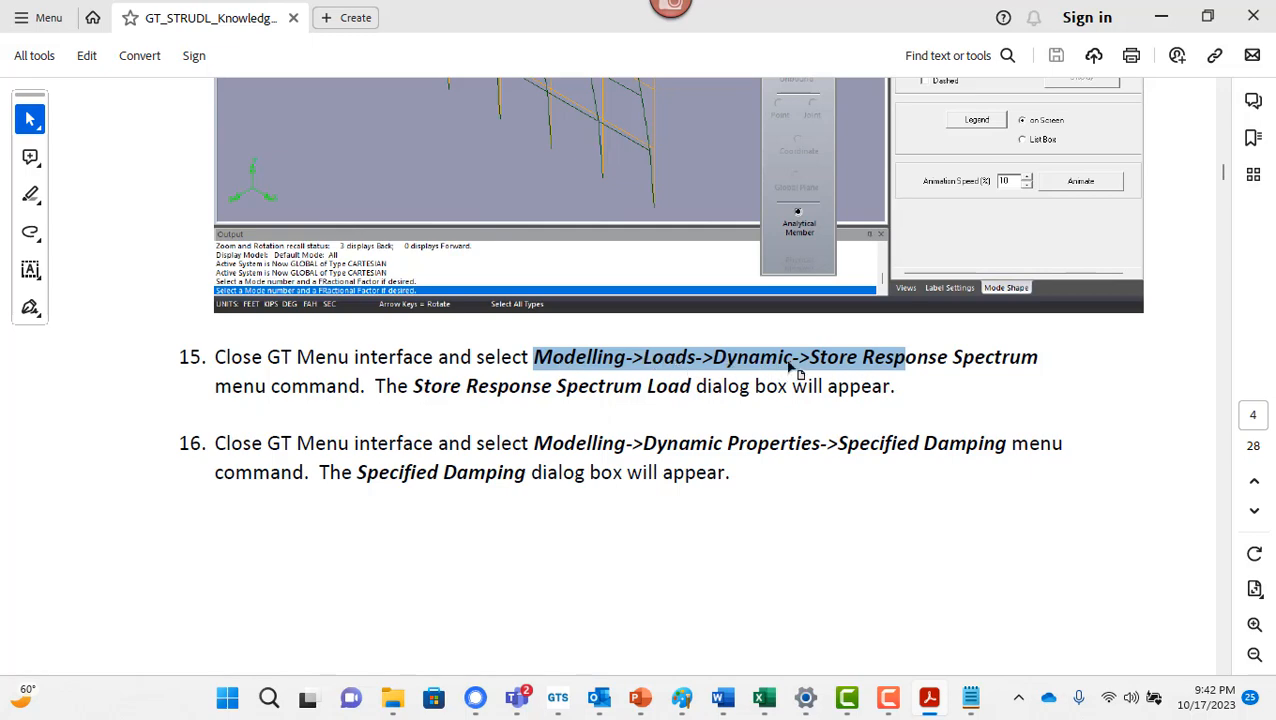
scroll(866, 378, up, 3)
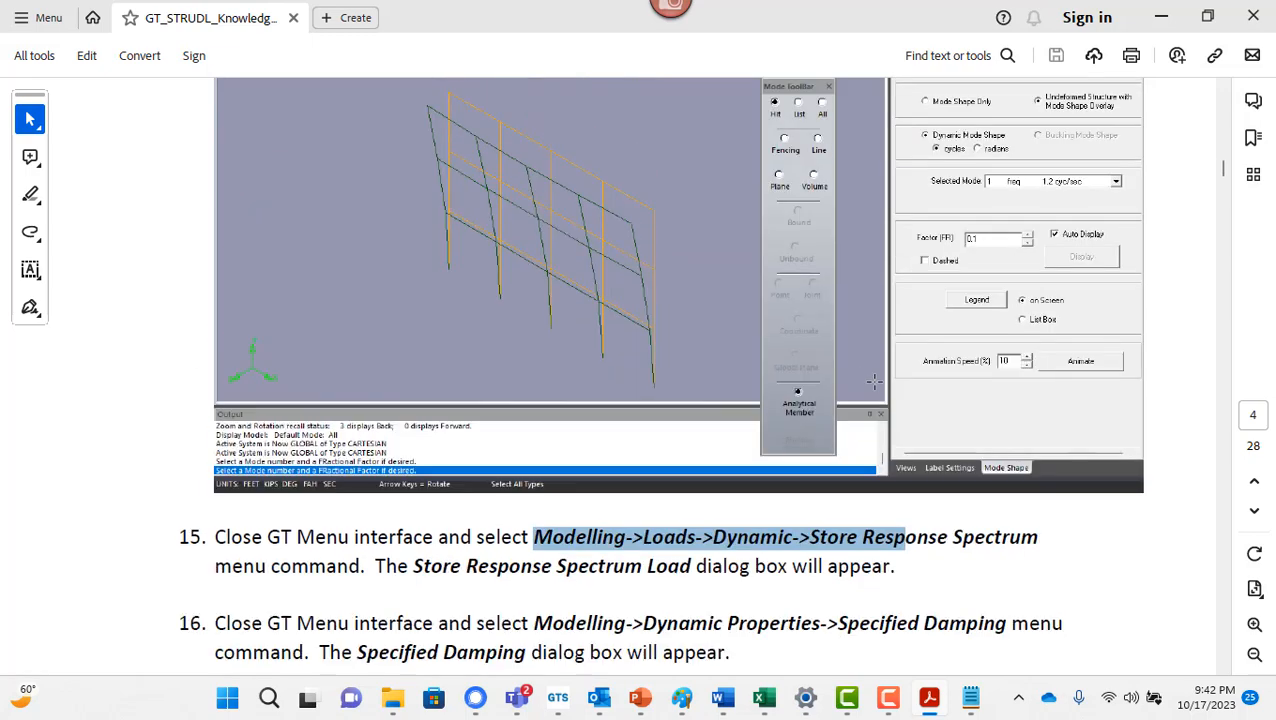
scroll(874, 381, up, 4)
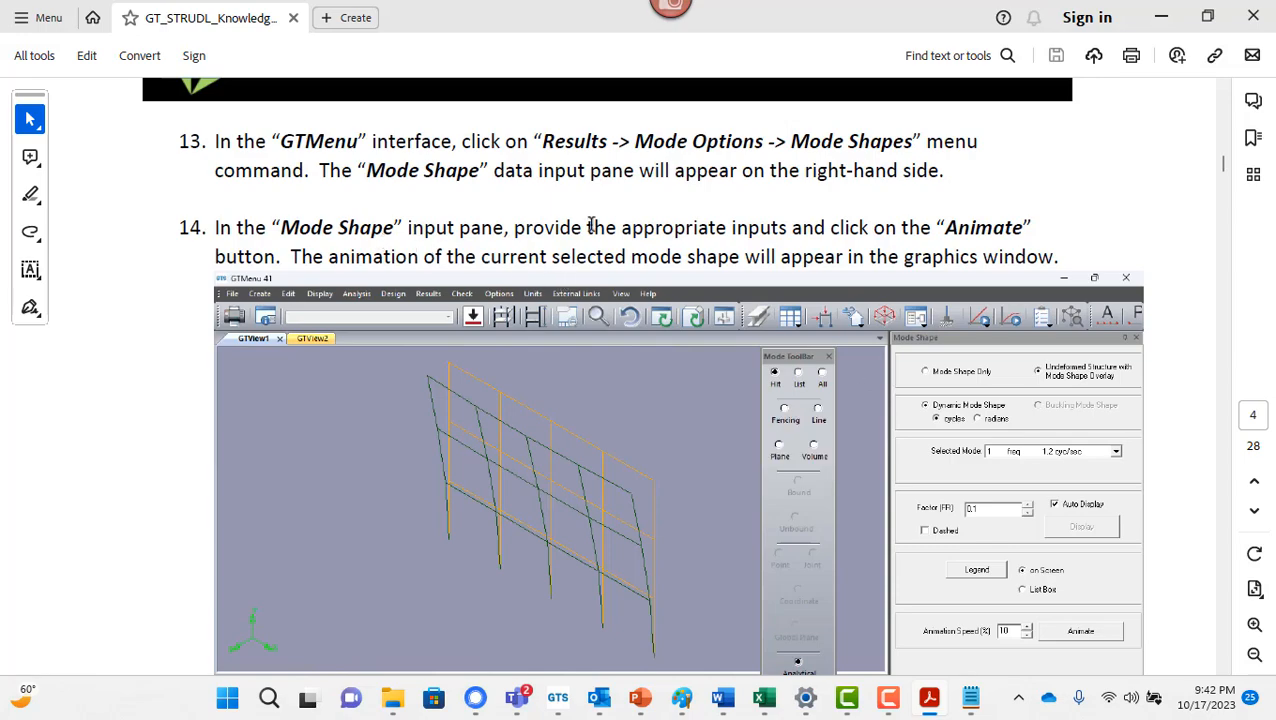
scroll(595, 222, up, 1)
scroll(680, 258, down, 3)
scroll(688, 258, down, 4)
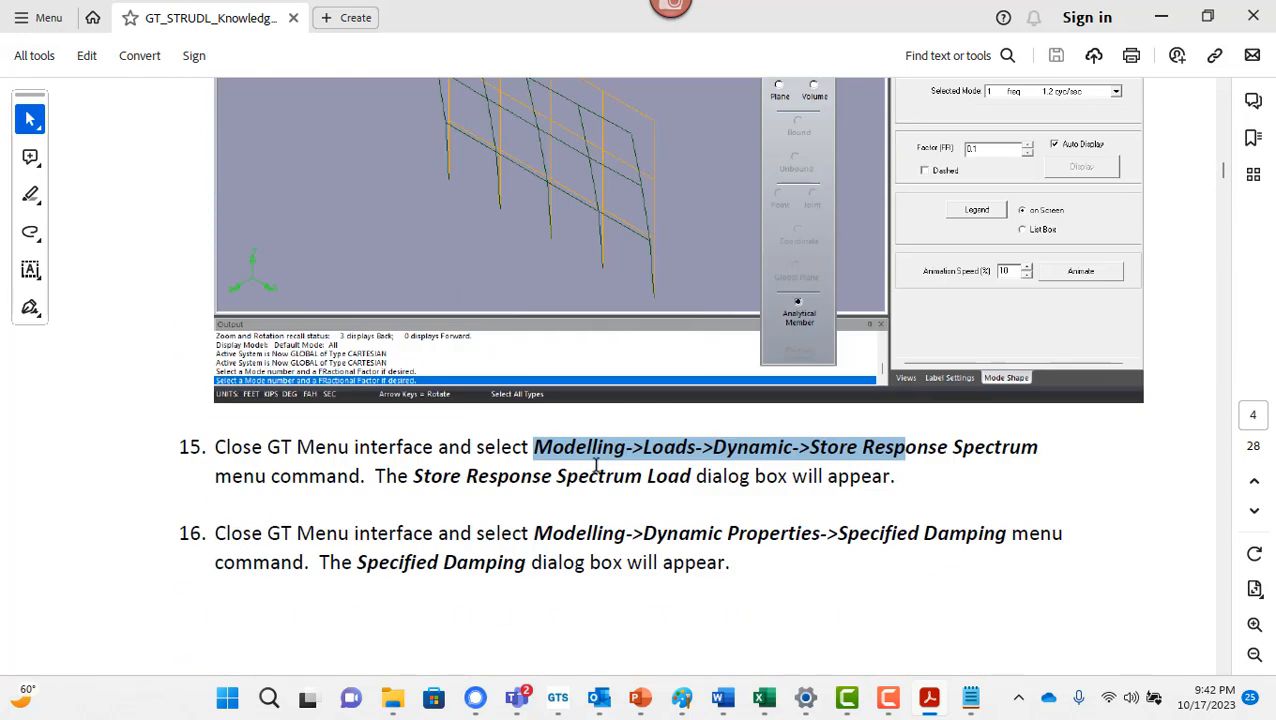
Mark the command paths for Store Response Spectrum and Specified Damping in steps 15 and 16 of the guide.
click(929, 447)
drag(1025, 455, 700, 458)
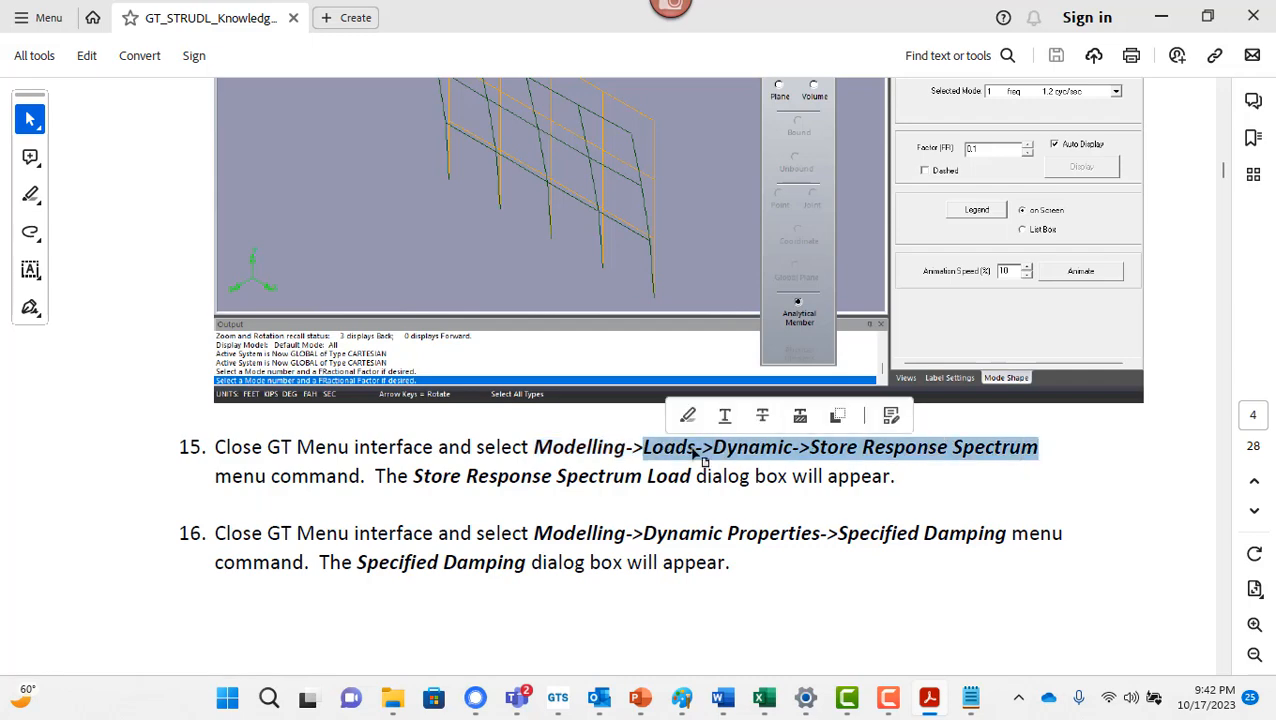
scroll(726, 450, down, 3)
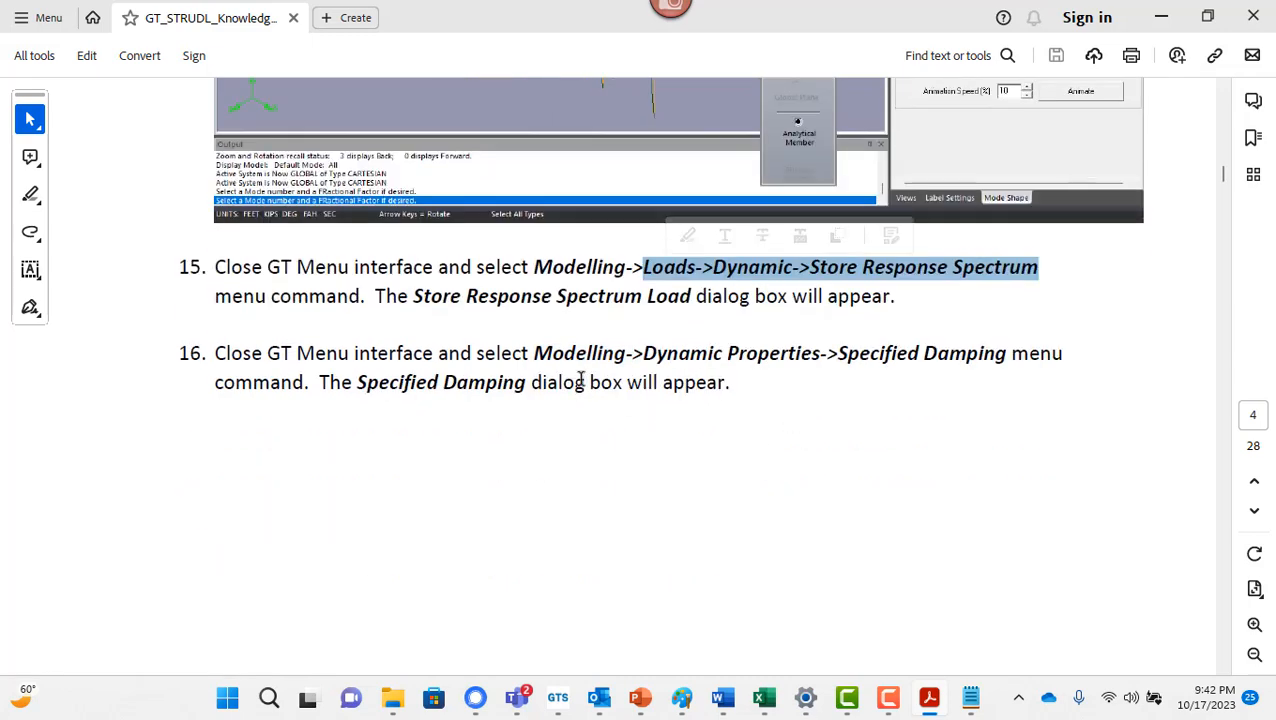
mouse_move(533, 353)
mouse_down()
mouse_move(1094, 362)
mouse_move(1074, 342)
mouse_move(962, 355)
mouse_move(1003, 353)
mouse_up()
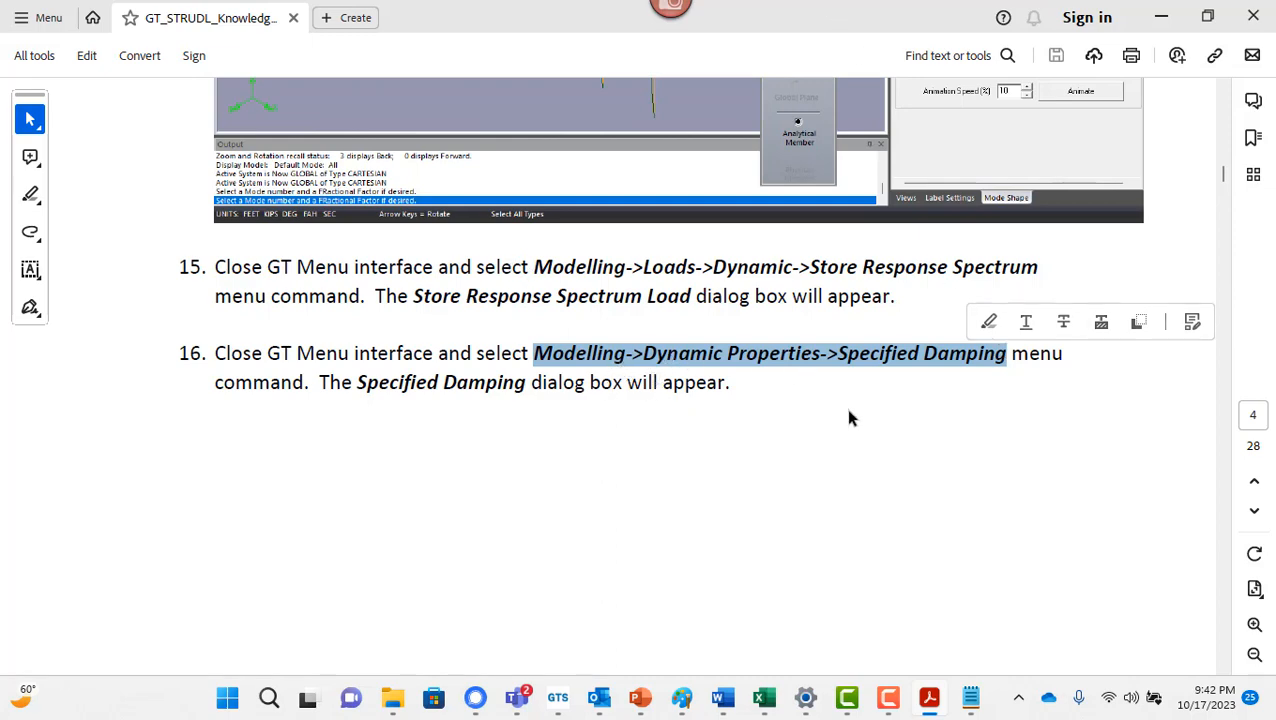
Switch to GT STRUDL and open the Specified Damping dialog from the dynamic properties.
click(557, 698)
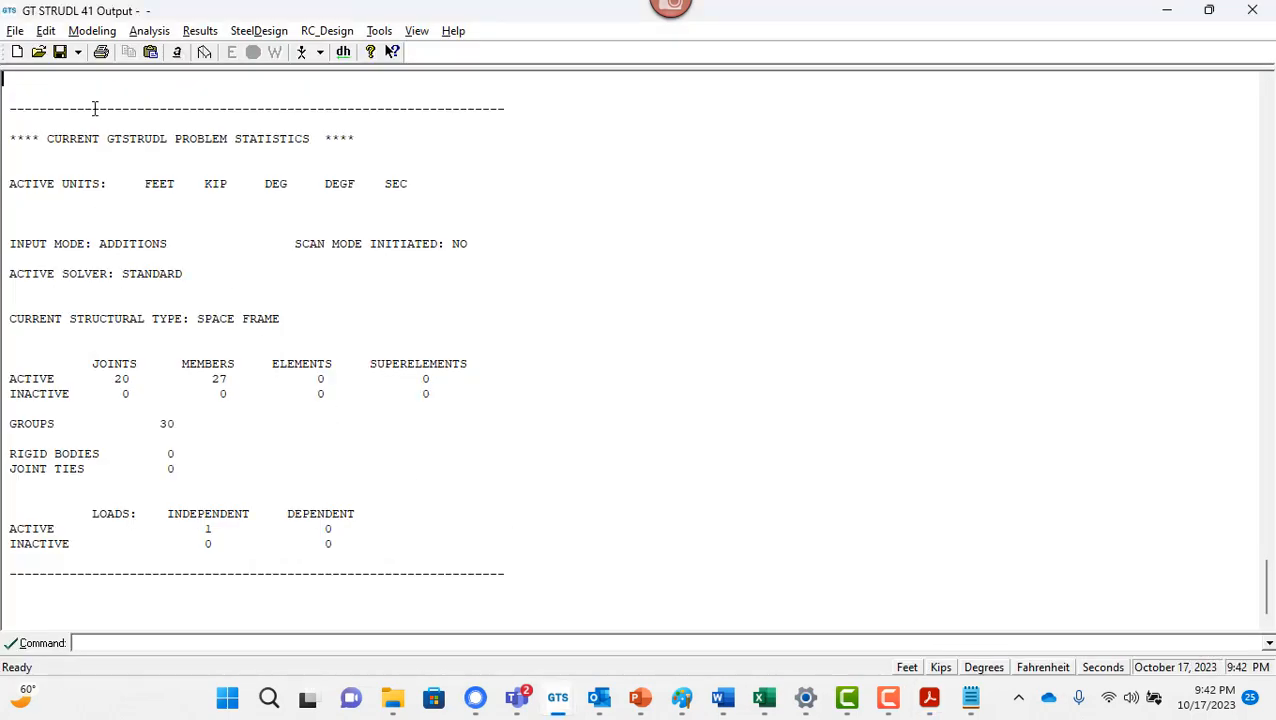
click(92, 31)
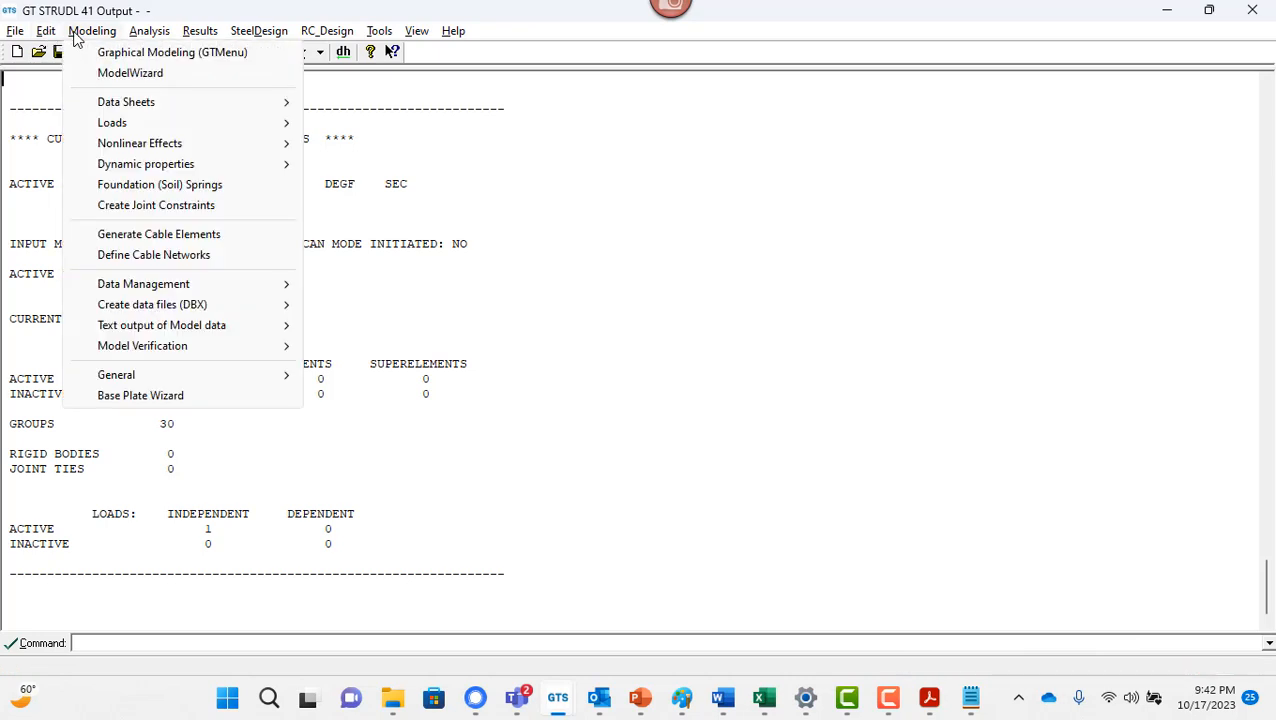
mouse_move(158, 168)
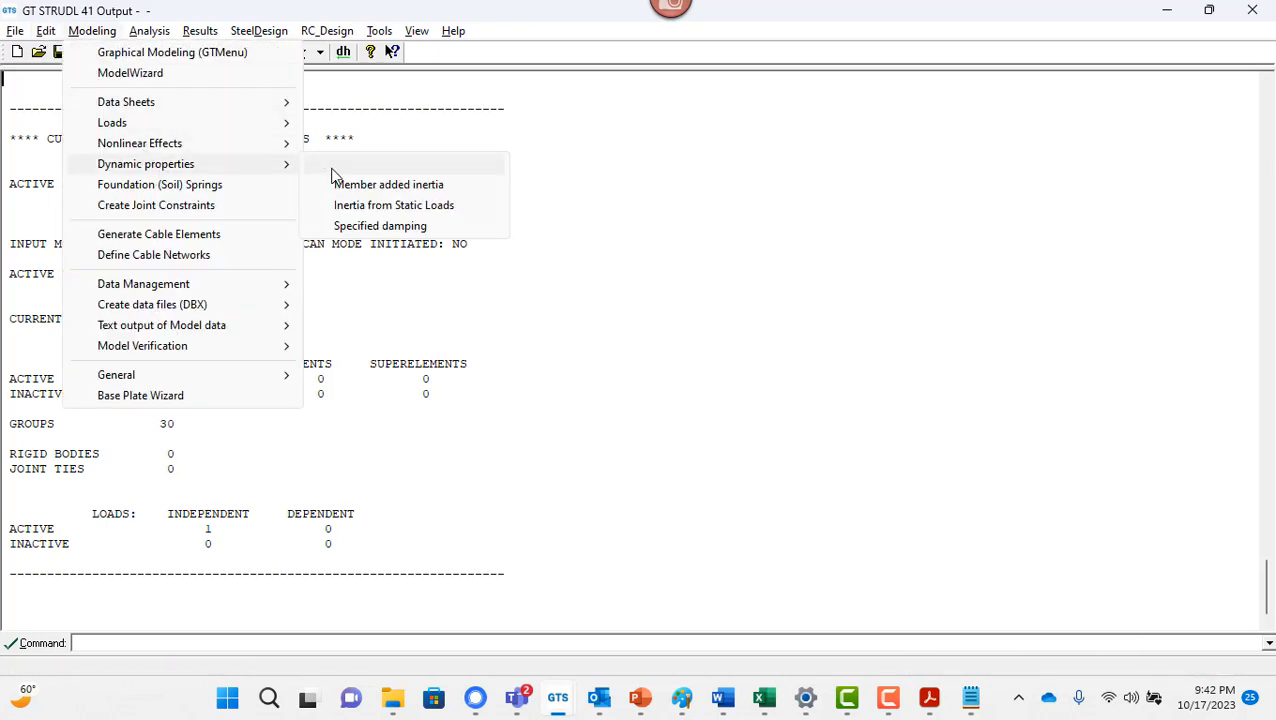
click(420, 226)
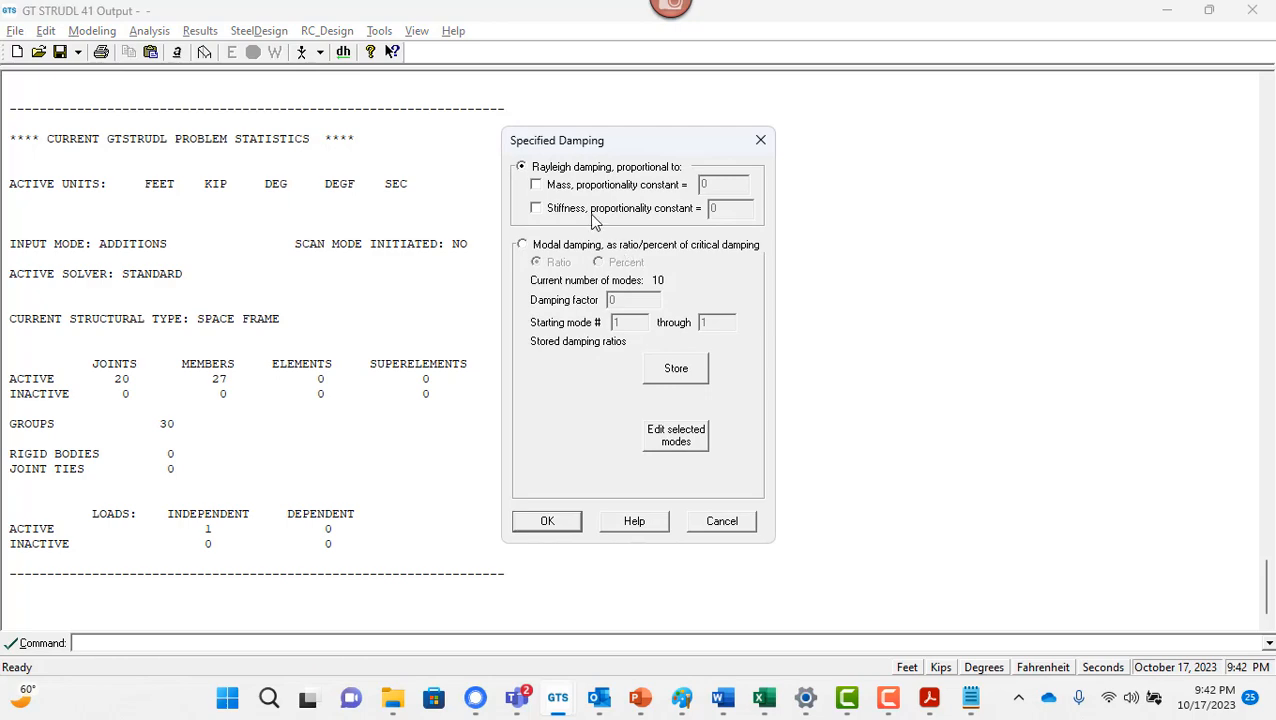
Switch to the PDF guide and read steps 17 to 20 on the modal damping factor and mode range.
key(alt+Tab)
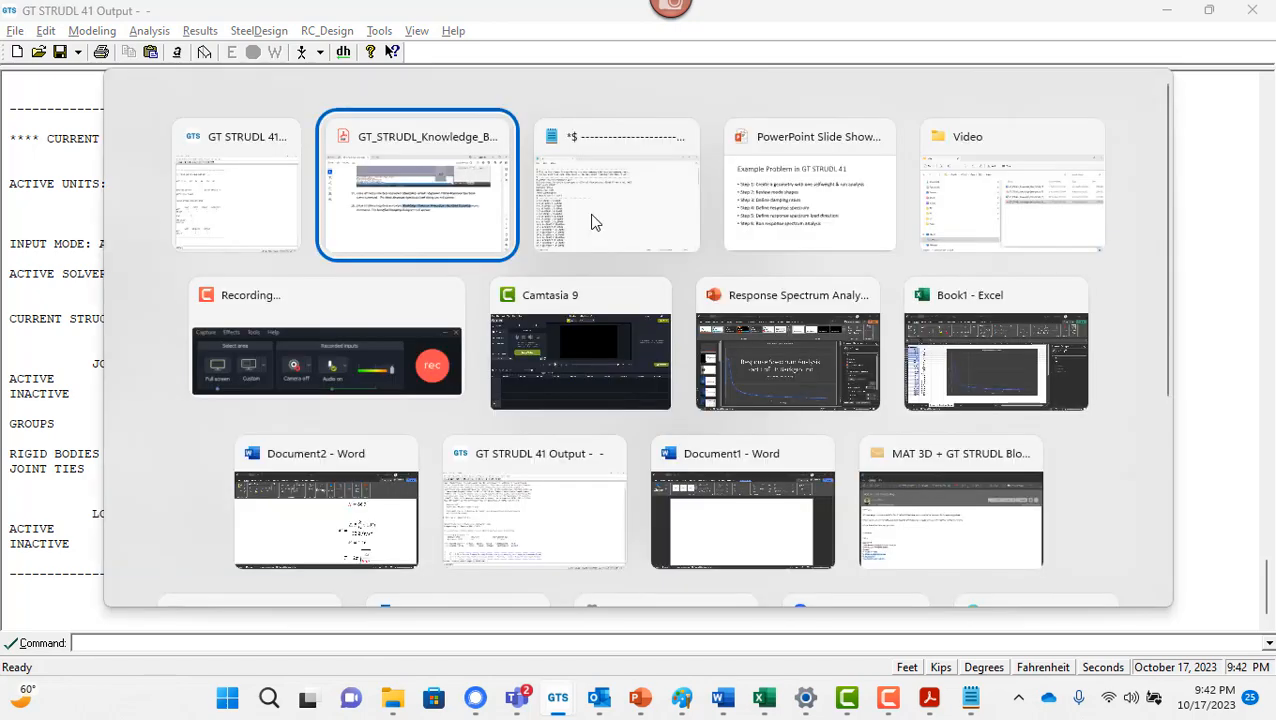
scroll(564, 276, down, 8)
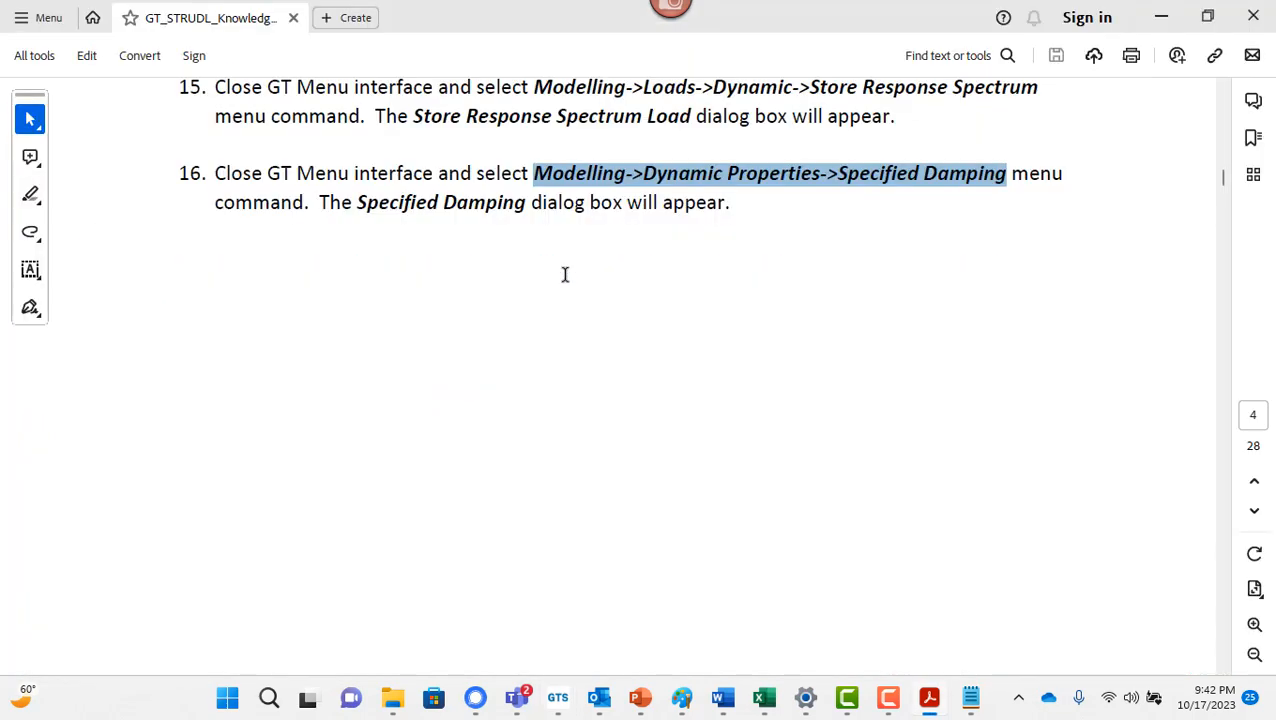
scroll(575, 290, down, 5)
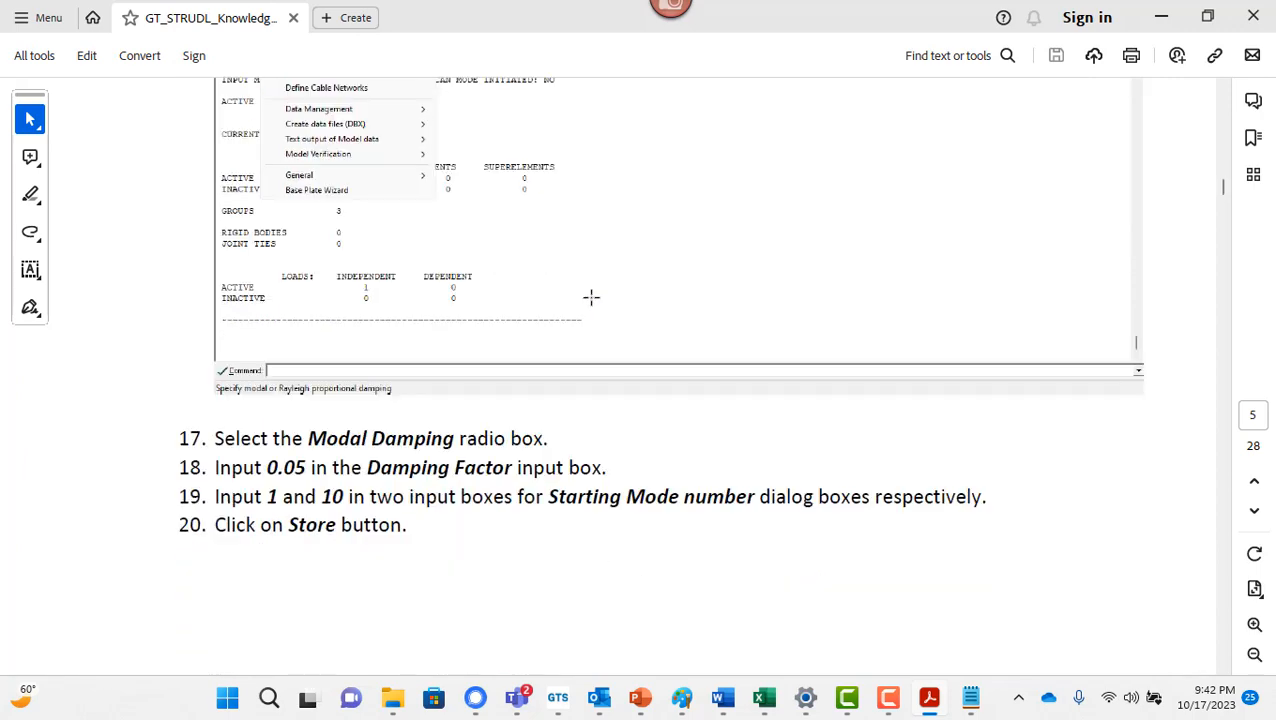
drag(267, 377, 312, 378)
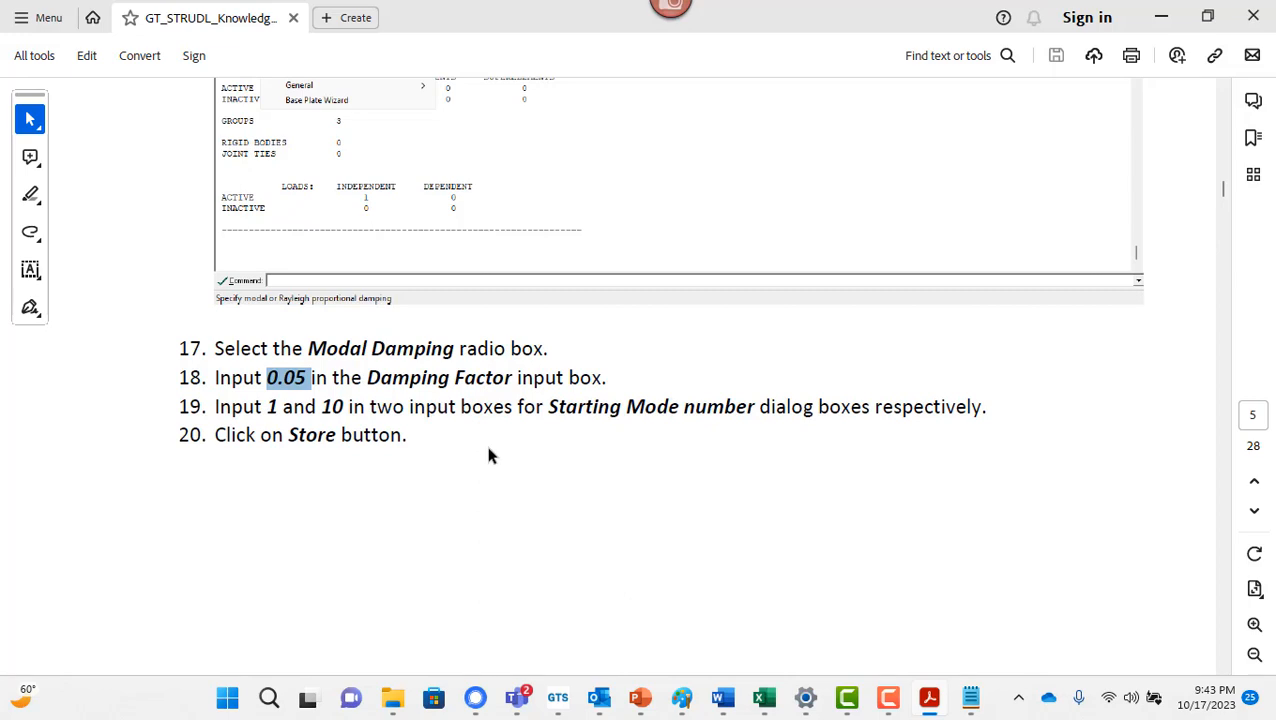
Return to GT STRUDL and store a modal damping ratio of 0.05 for modes 1 through 10.
key(alt+Tab)
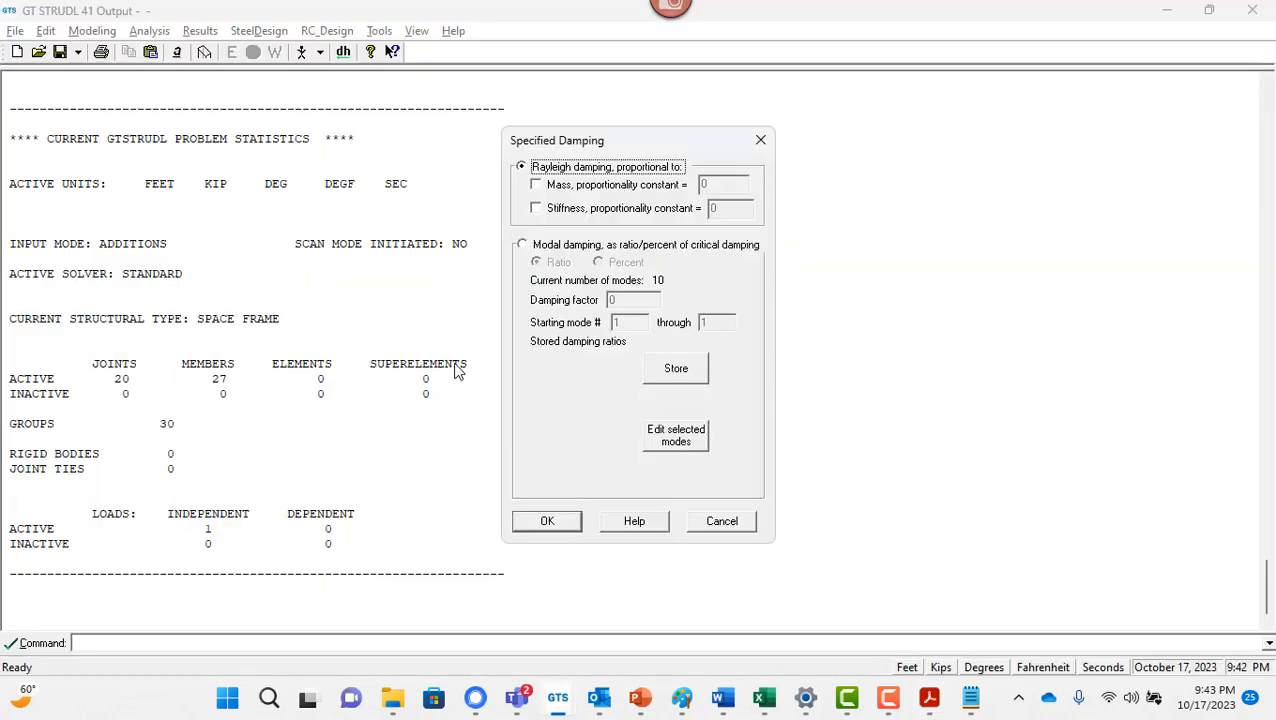
click(586, 248)
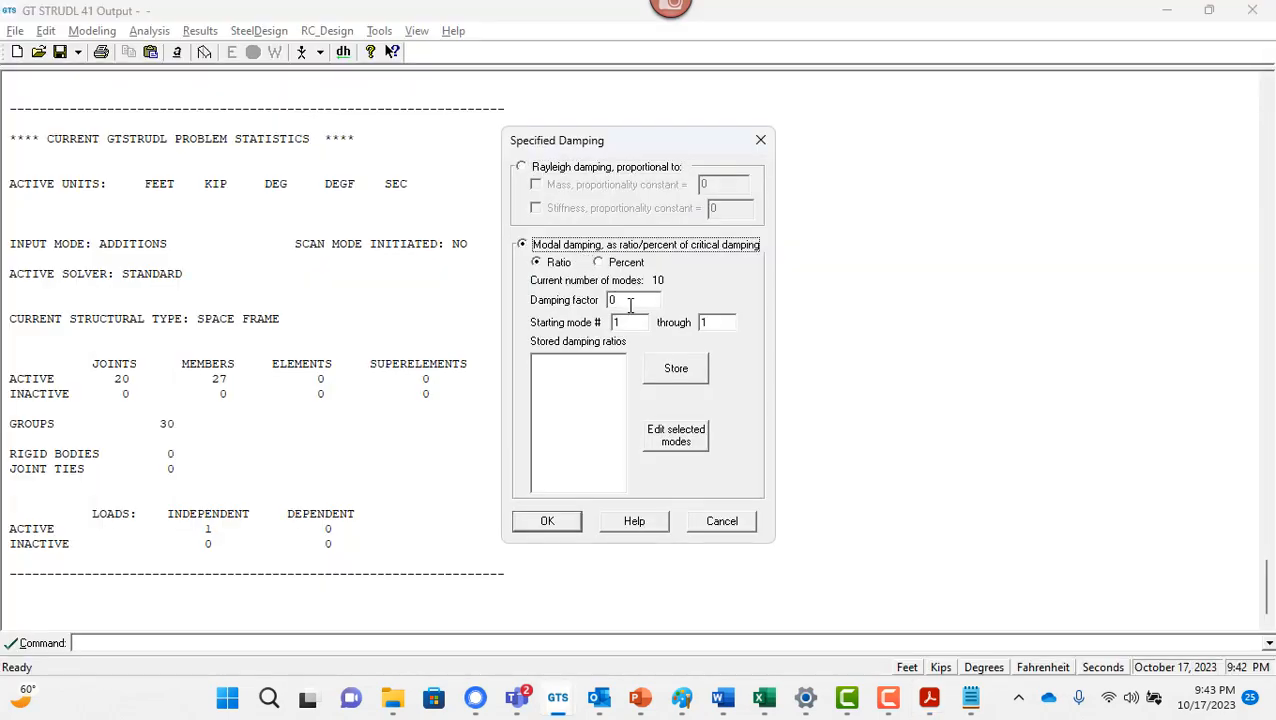
click(712, 322)
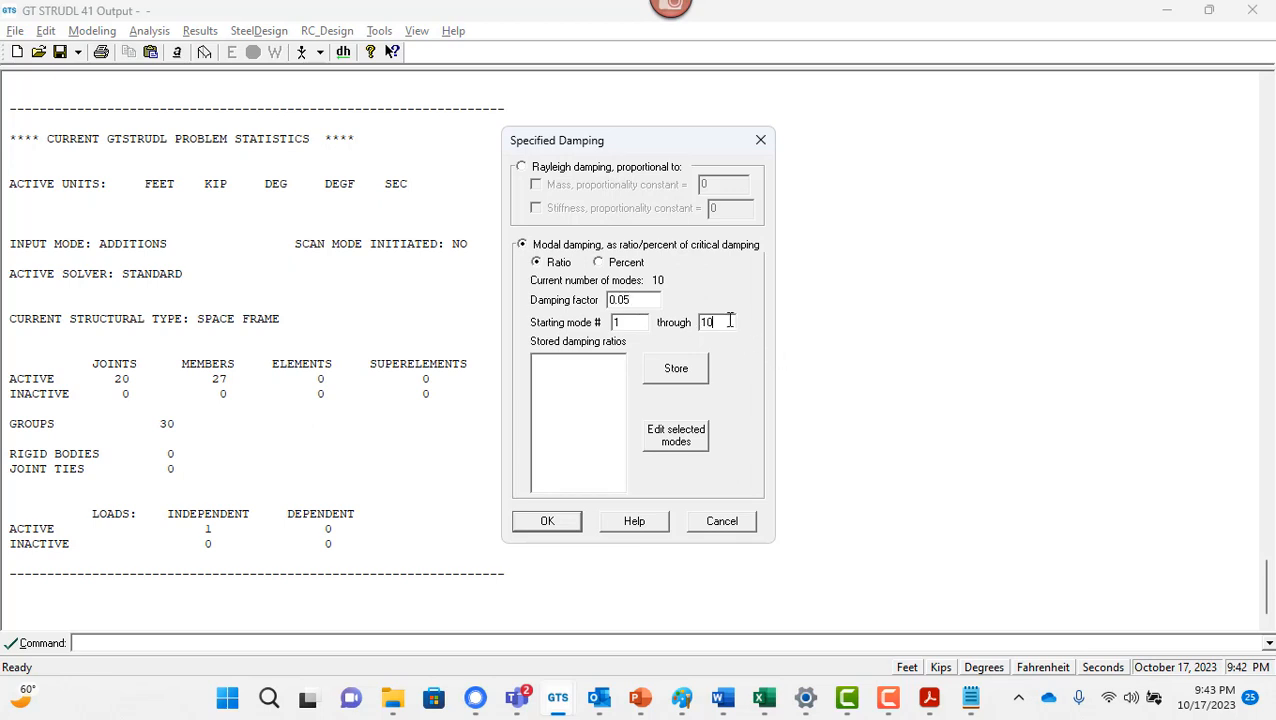
click(675, 378)
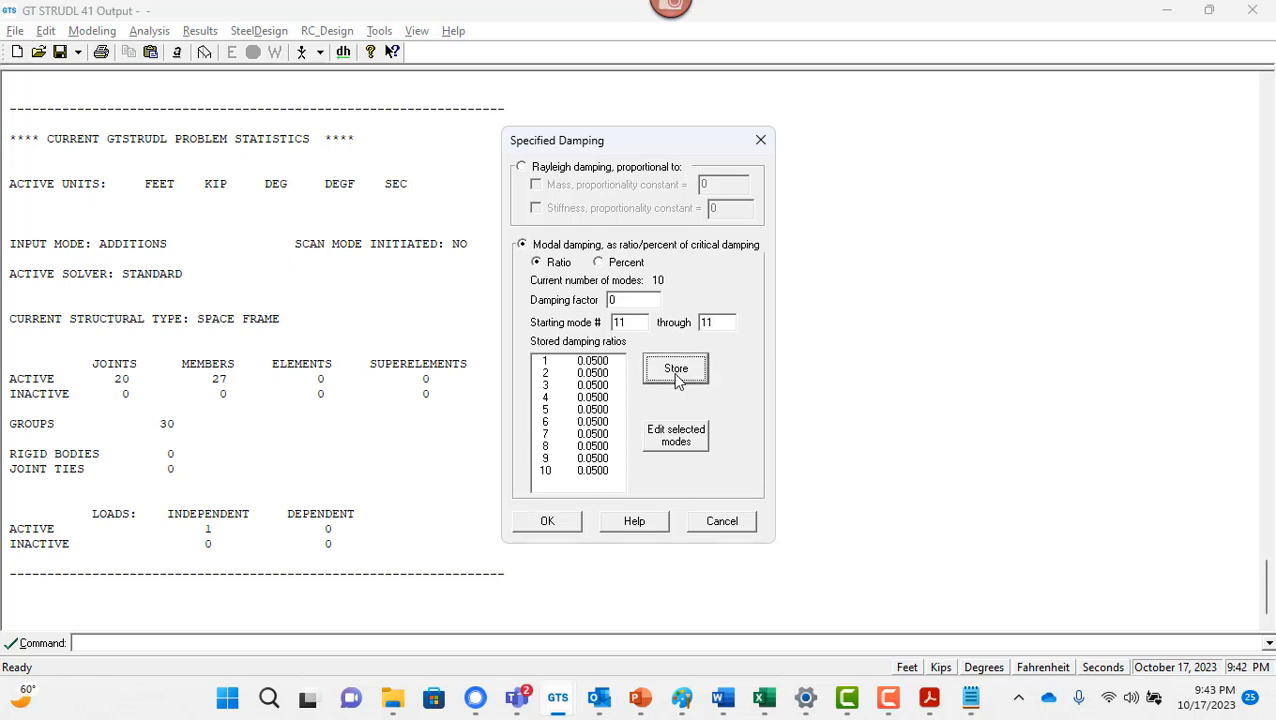
click(562, 528)
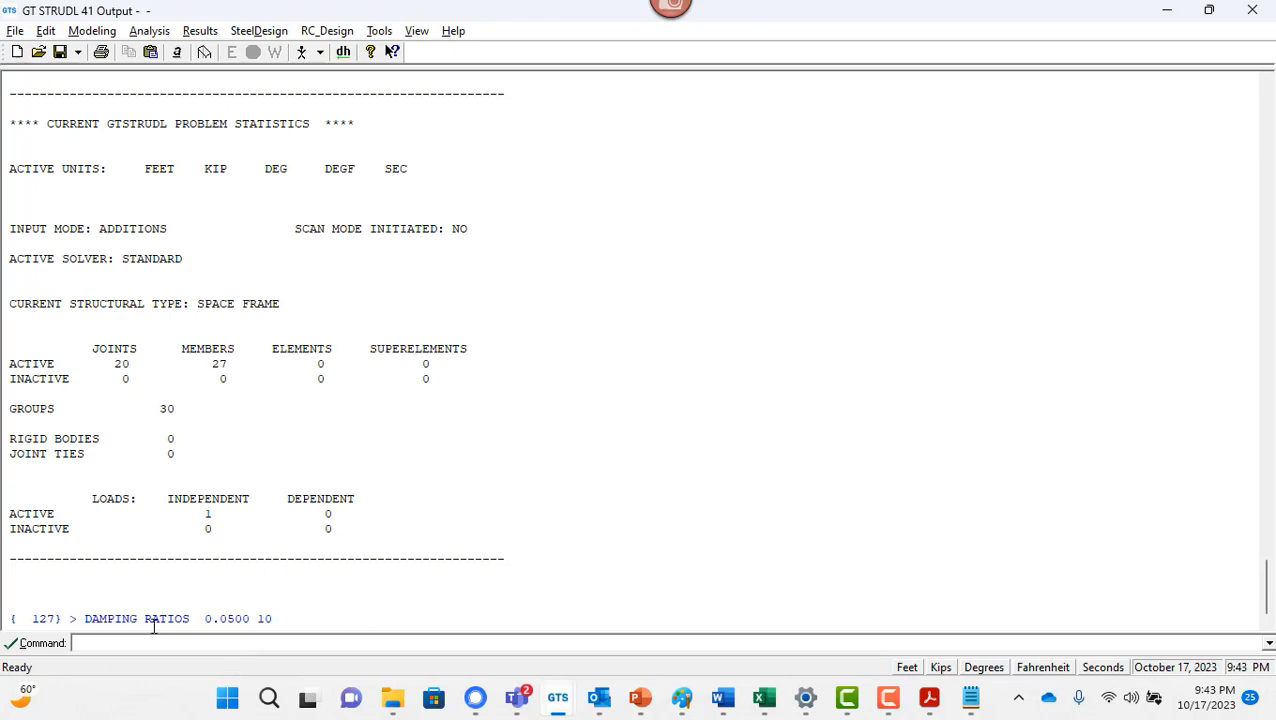
Select the complete DAMPING RATIOS 0.0500 10 command text in the output window.
drag(84, 619, 287, 619)
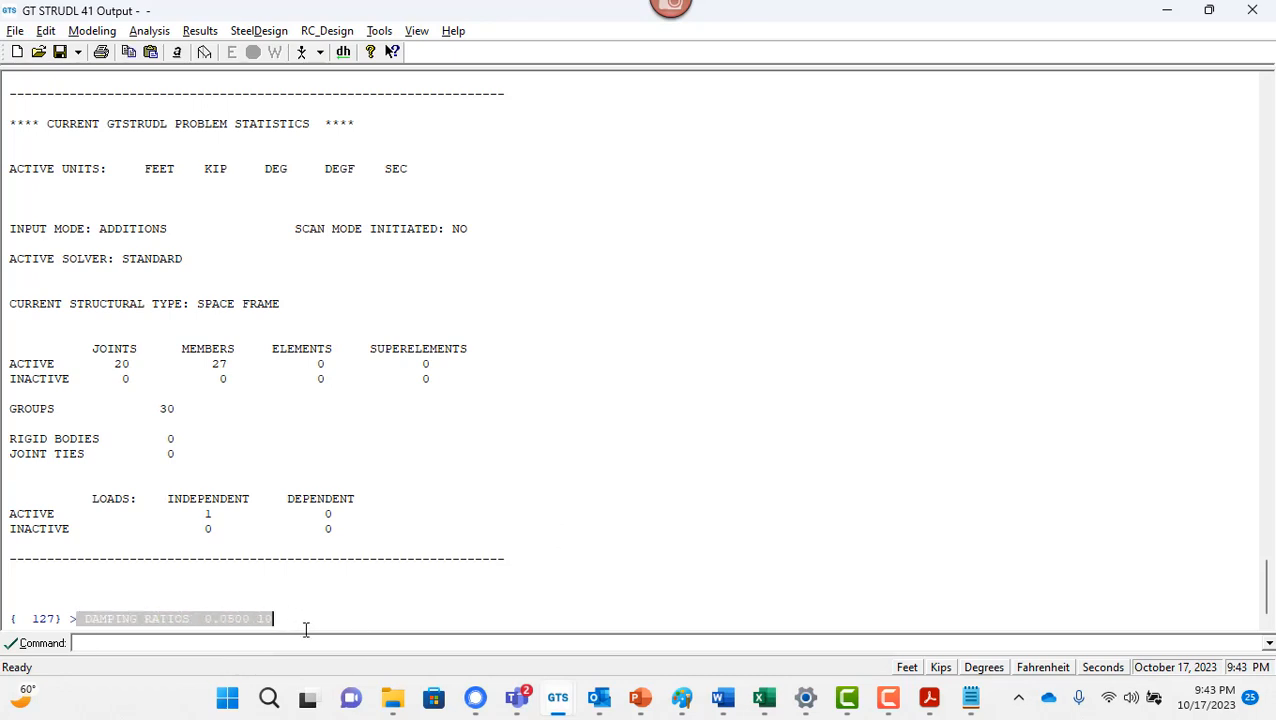
click(104, 620)
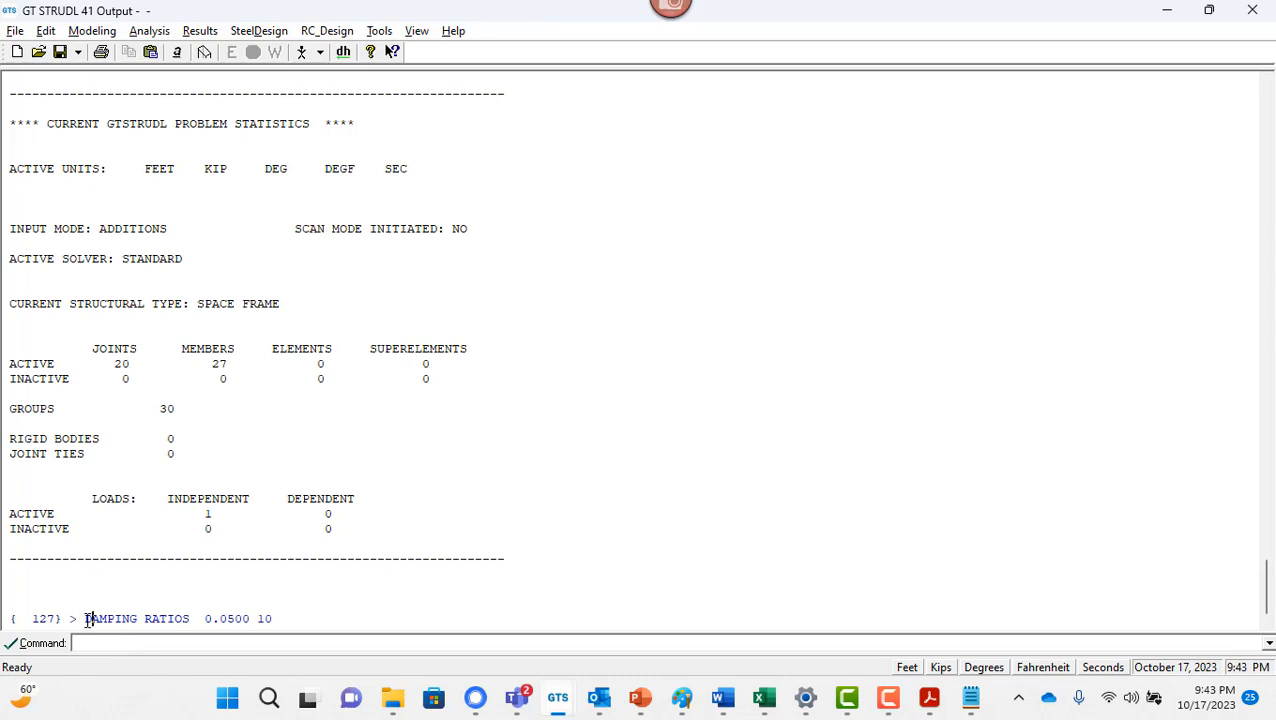
drag(87, 619, 279, 618)
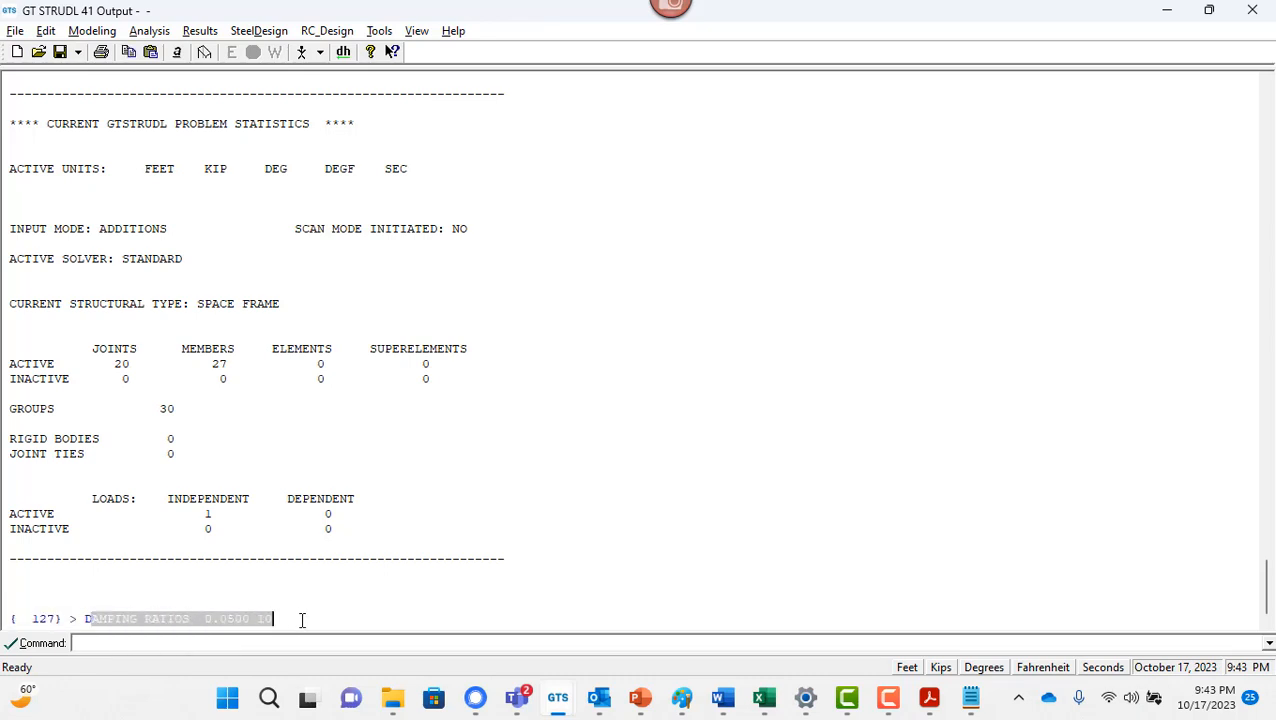
click(88, 620)
drag(86, 620, 281, 619)
Switch to Notepad and try to find the input file in the CII desktop folder with all file types listed.
click(963, 703)
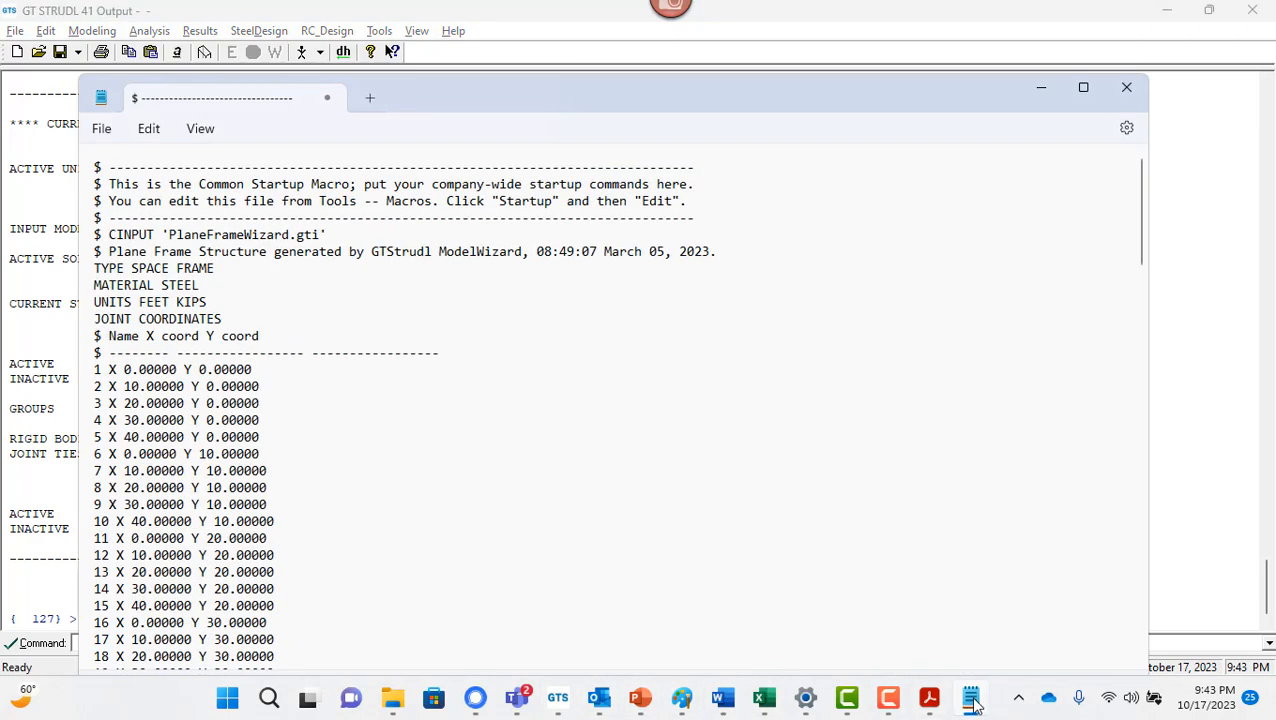
click(101, 130)
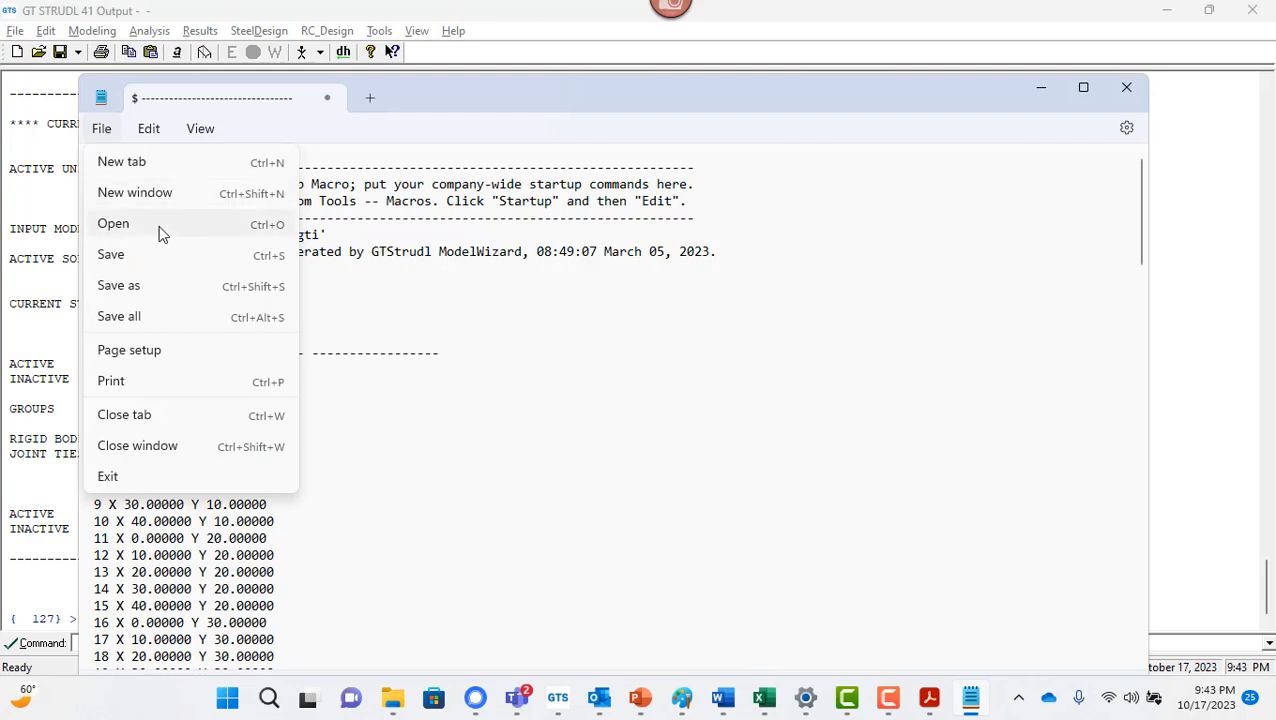
click(158, 229)
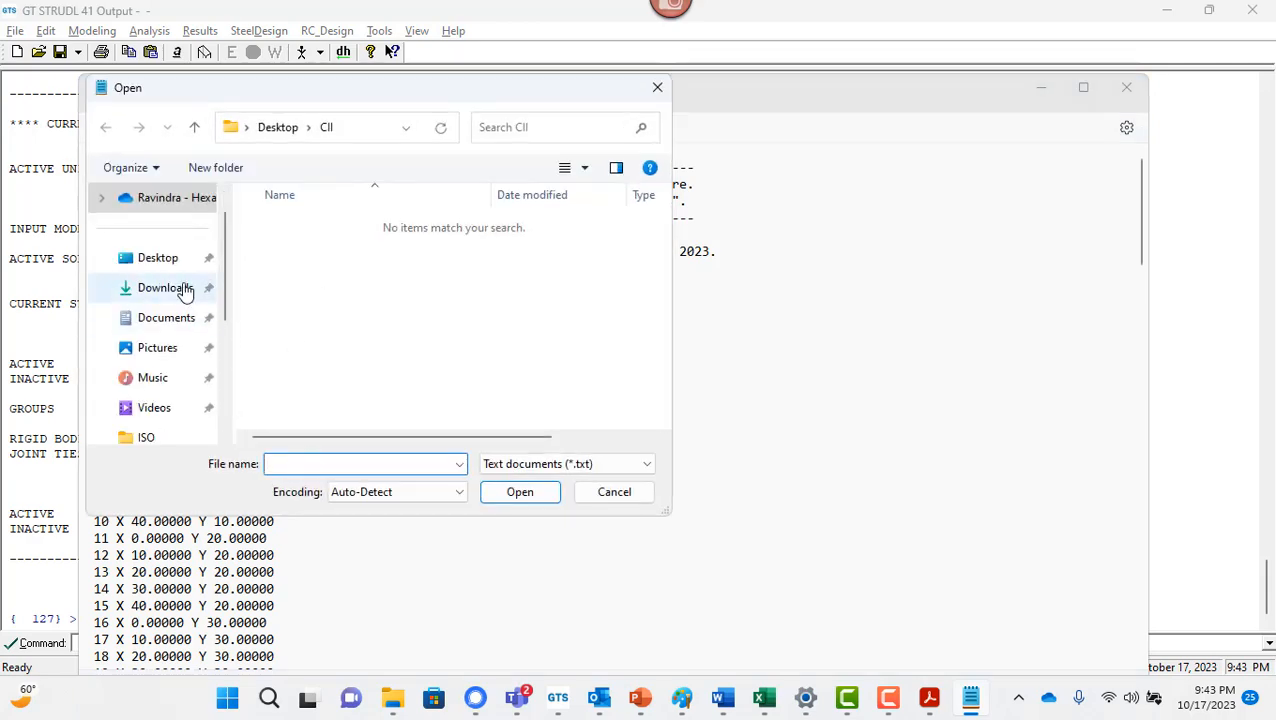
click(163, 258)
double_click(308, 228)
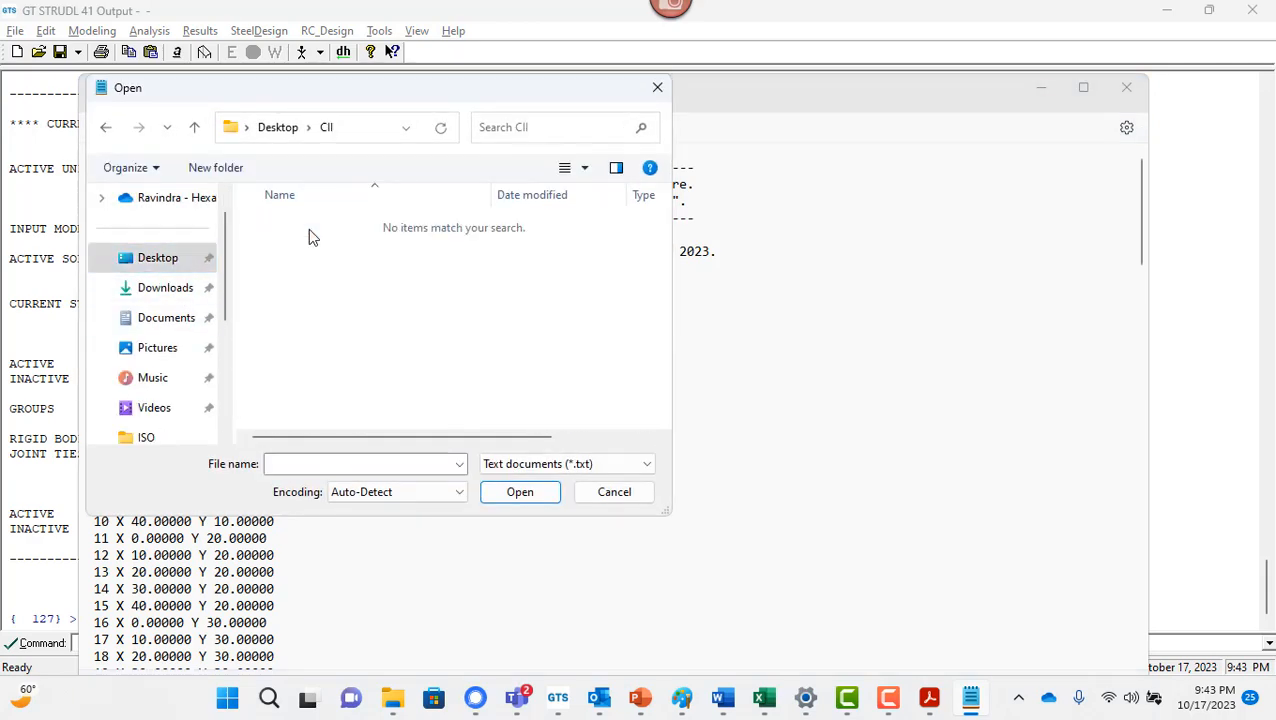
click(533, 468)
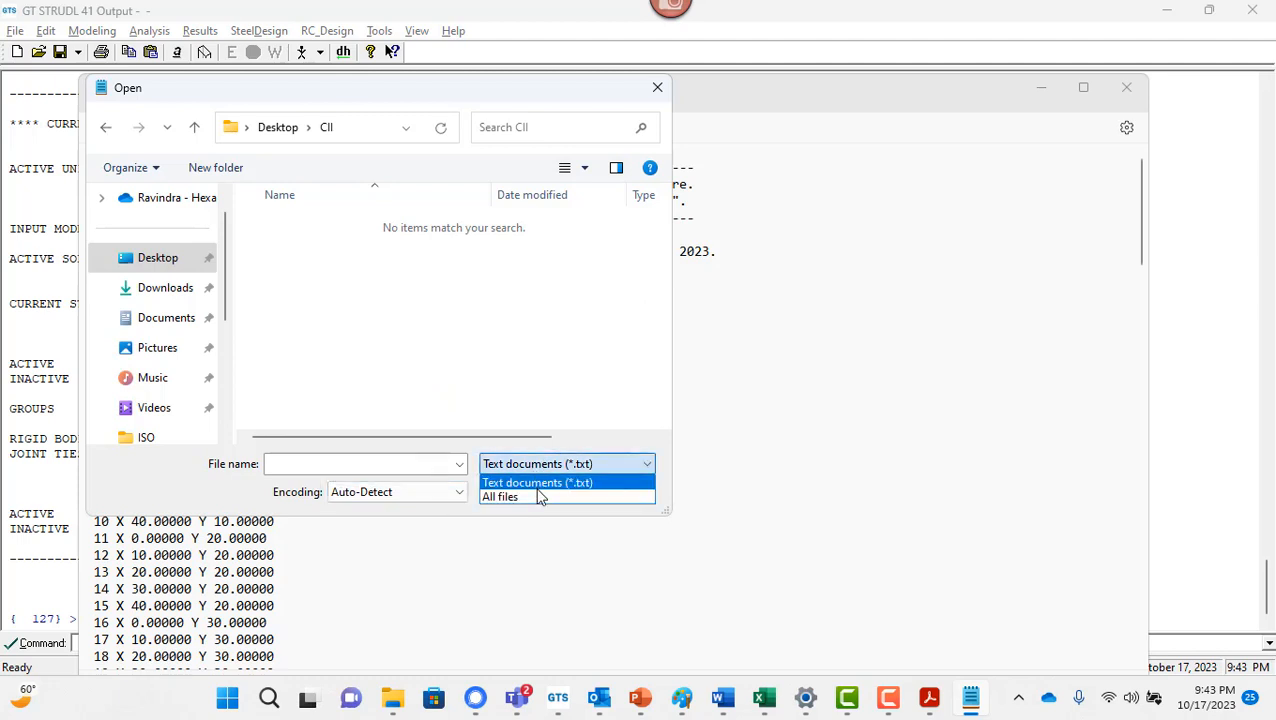
click(535, 496)
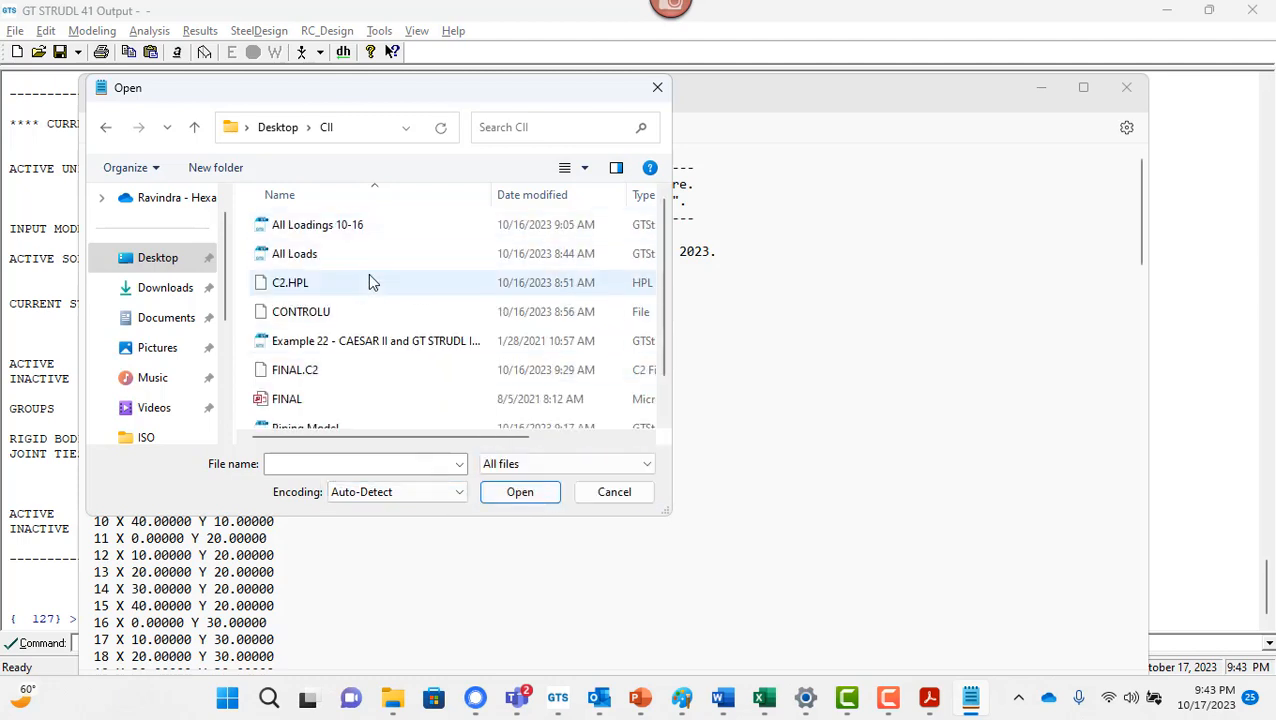
scroll(368, 273, down, 1)
click(328, 247)
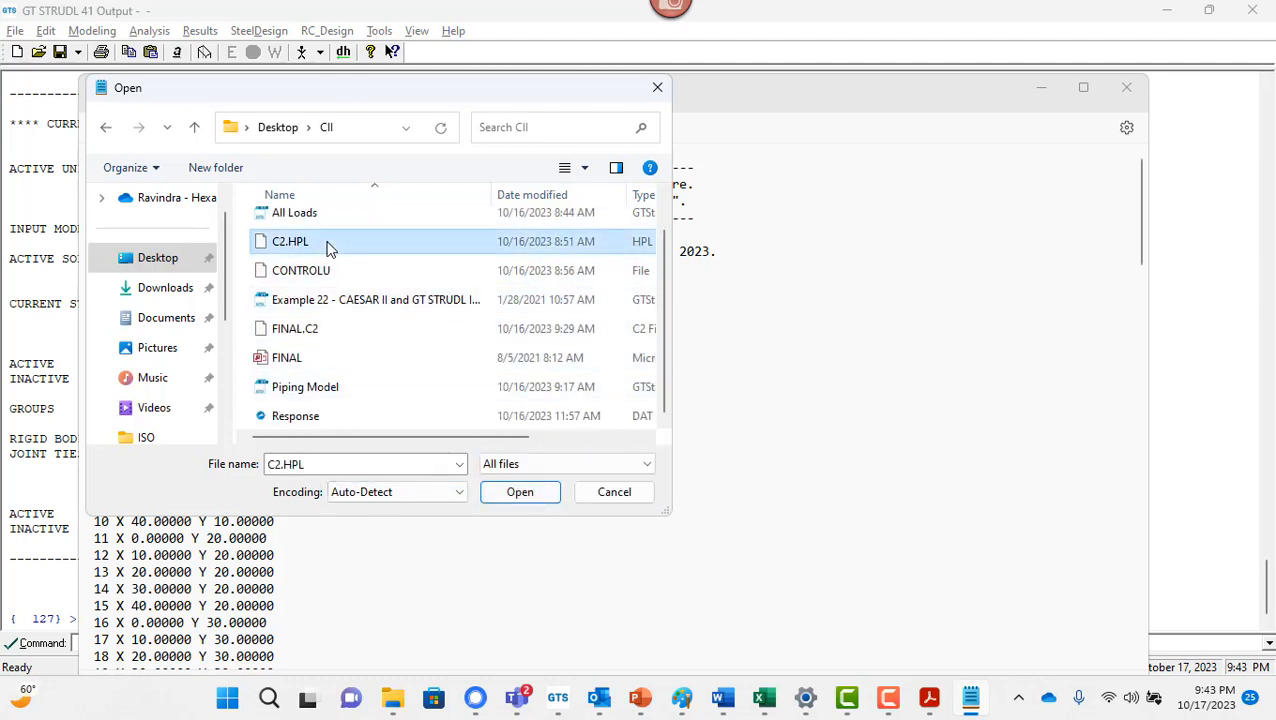
key(r)
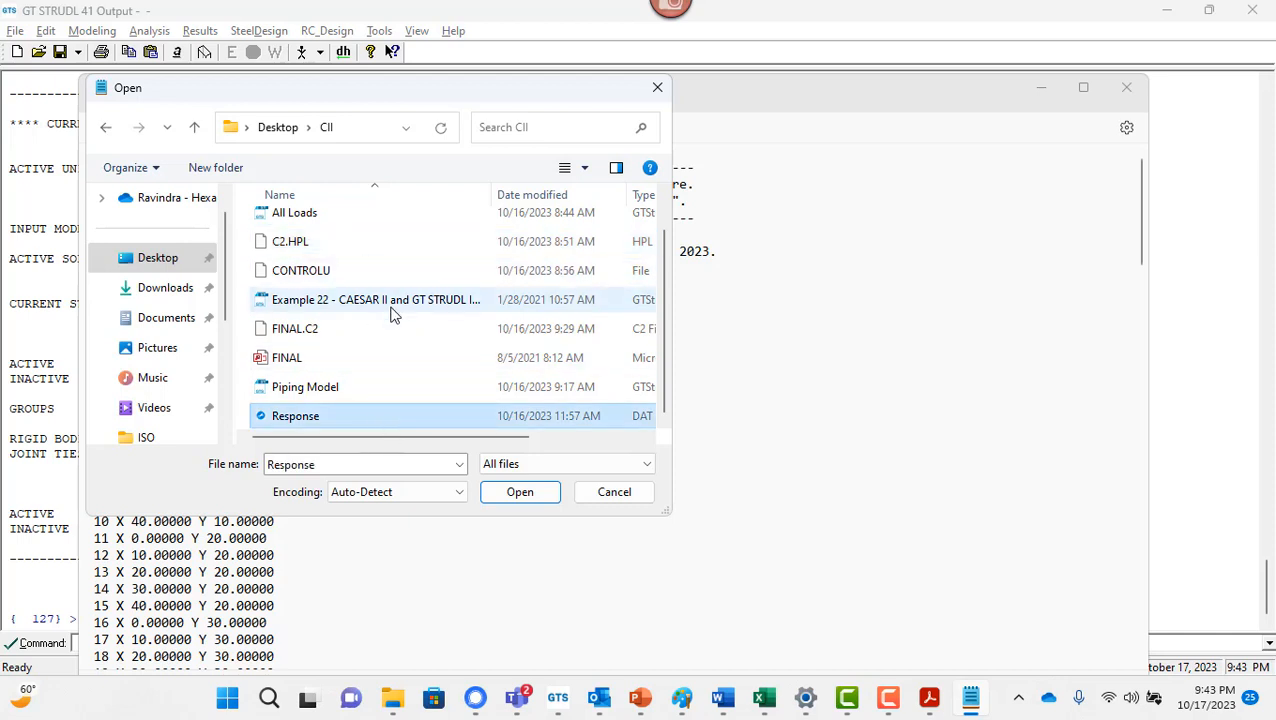
scroll(390, 313, up, 1)
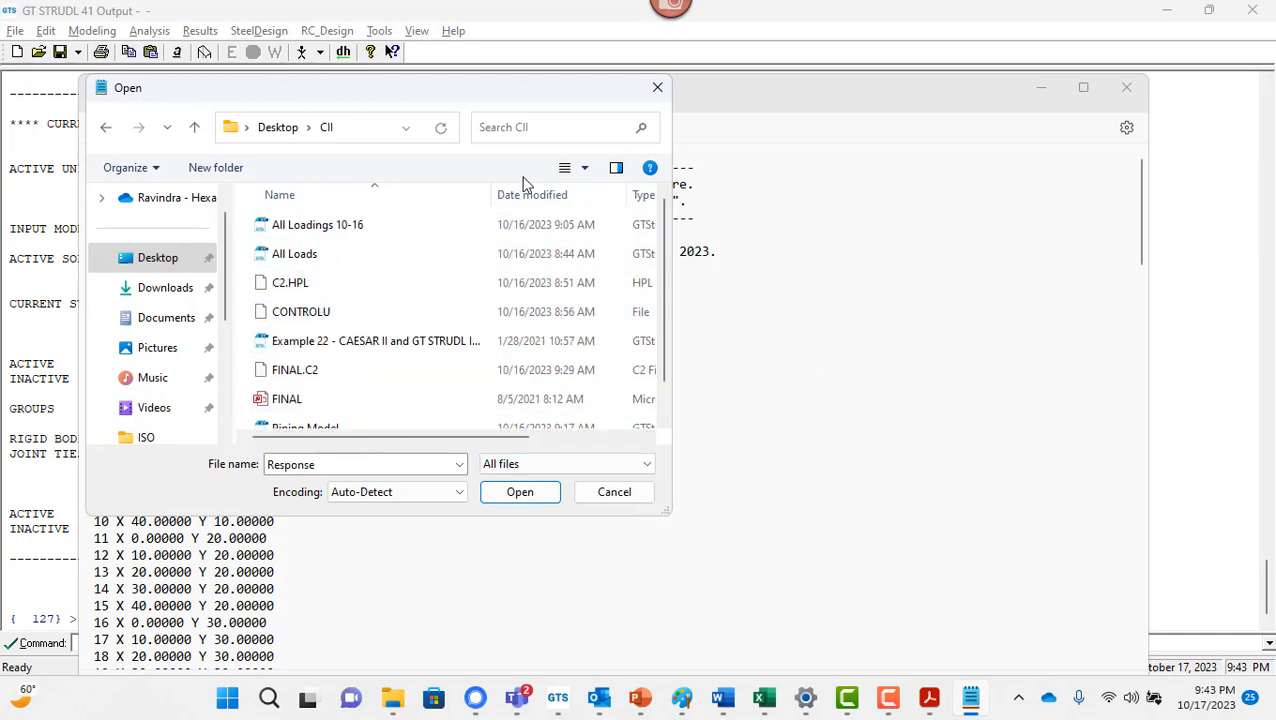
click(399, 10)
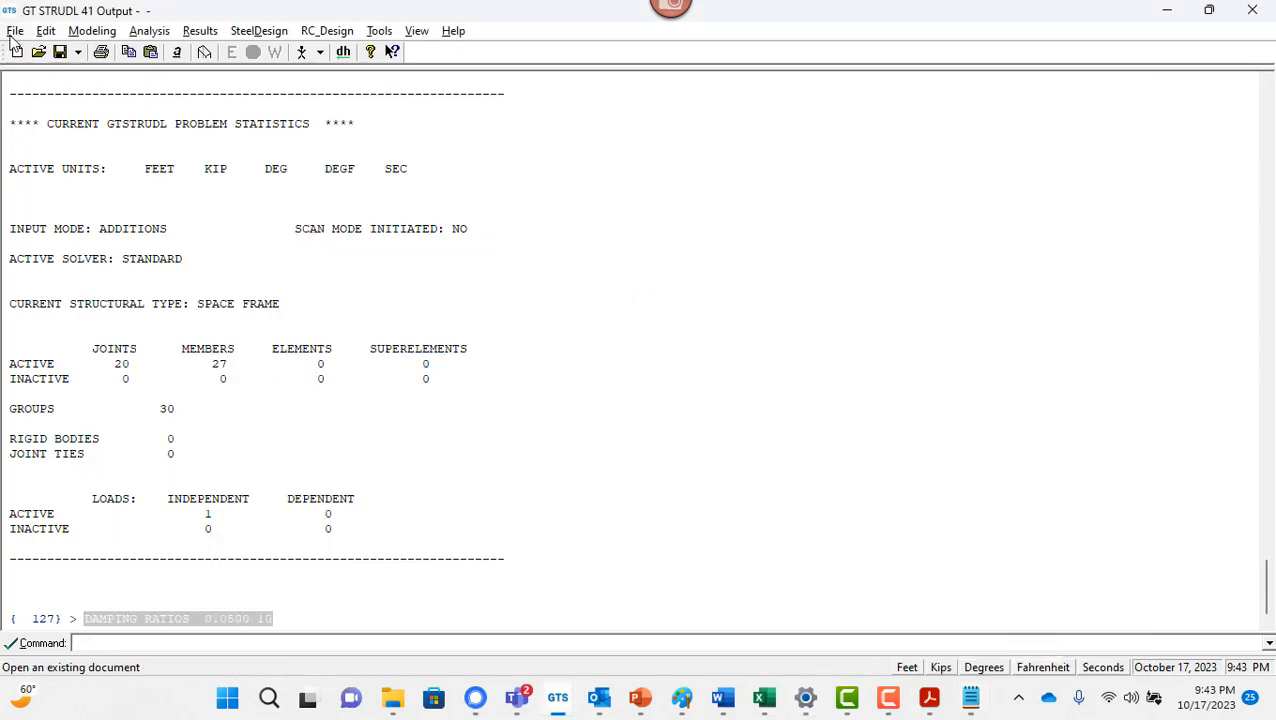
Check the save location of generated input files from GTMenu, cancel saving, and exit to the output window.
click(204, 52)
click(27, 35)
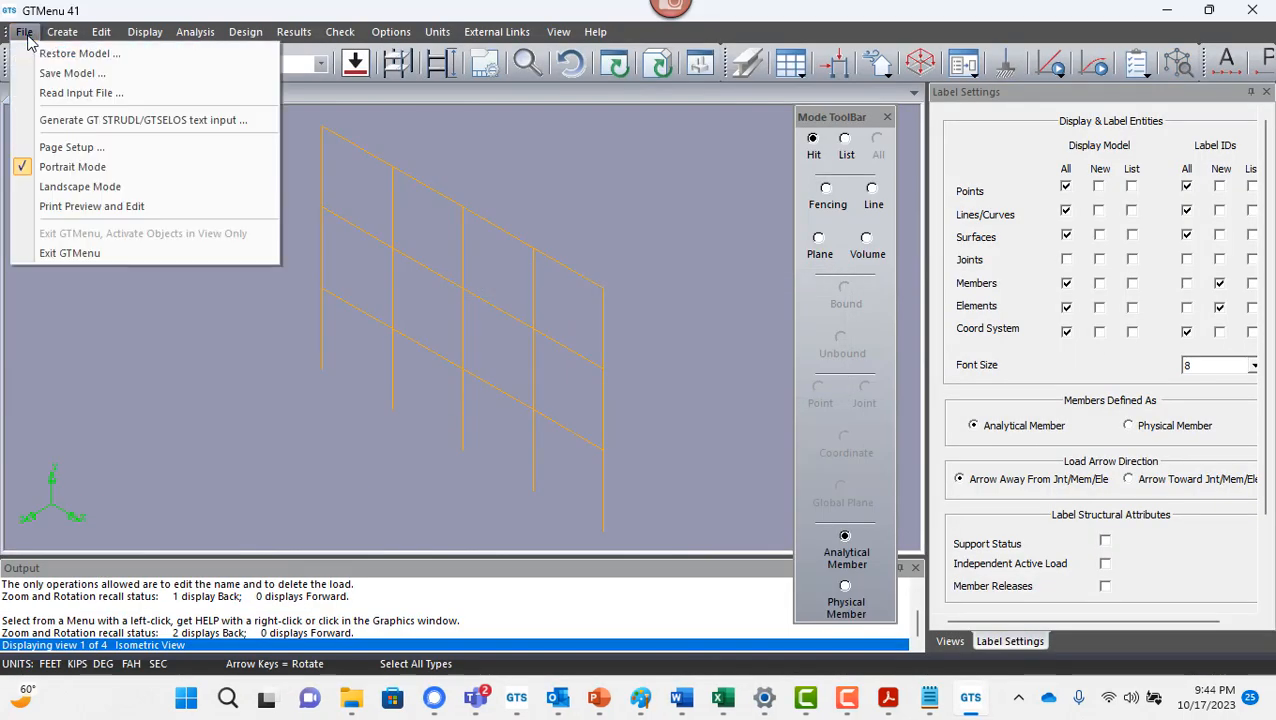
click(120, 119)
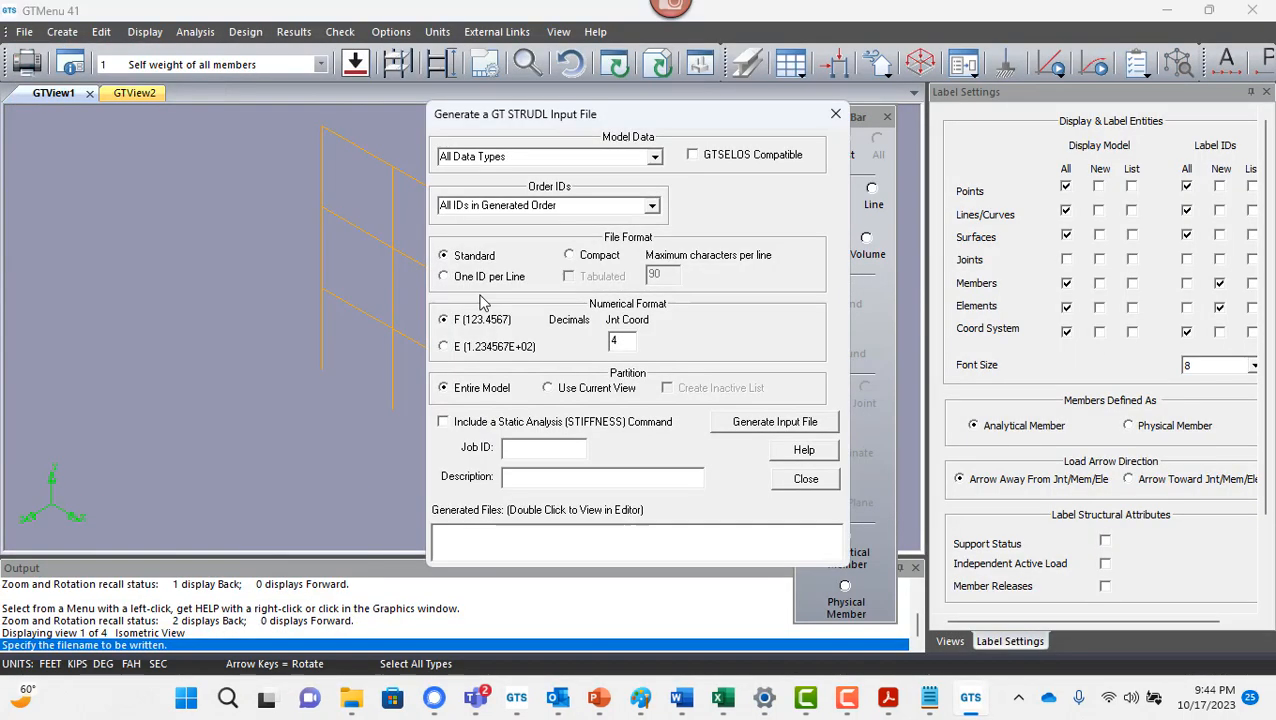
click(753, 424)
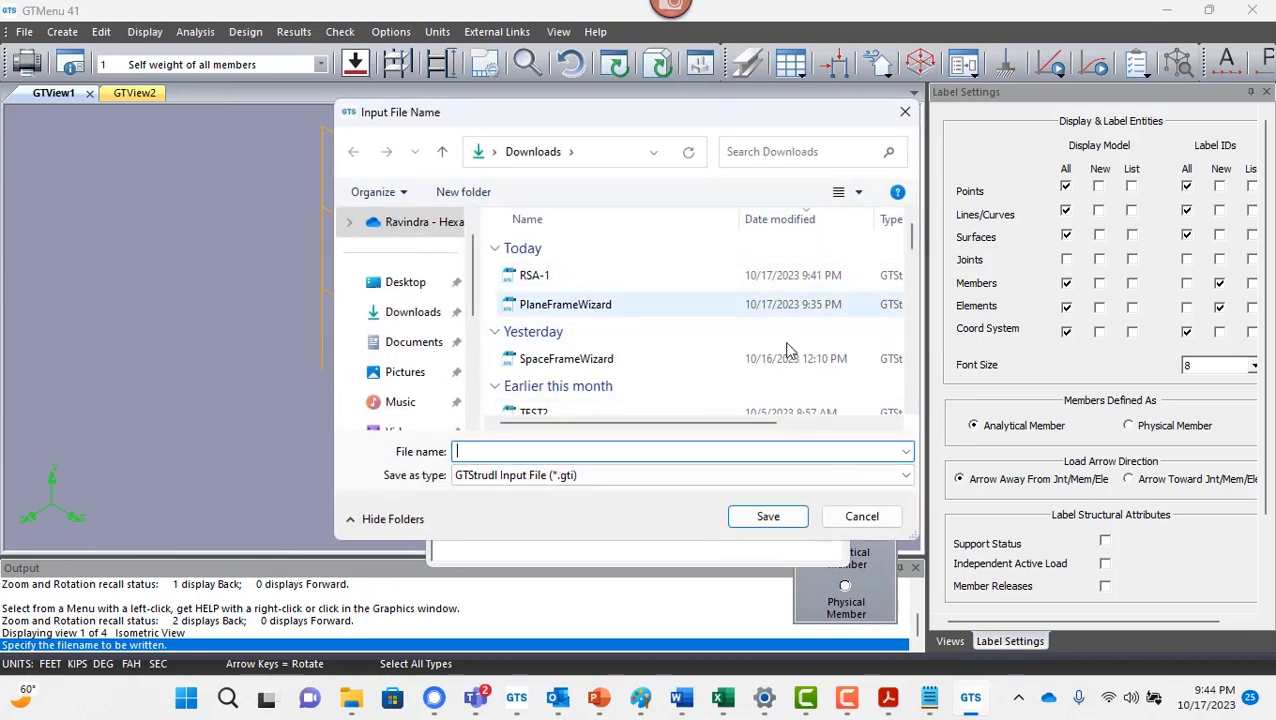
click(857, 516)
click(1257, 11)
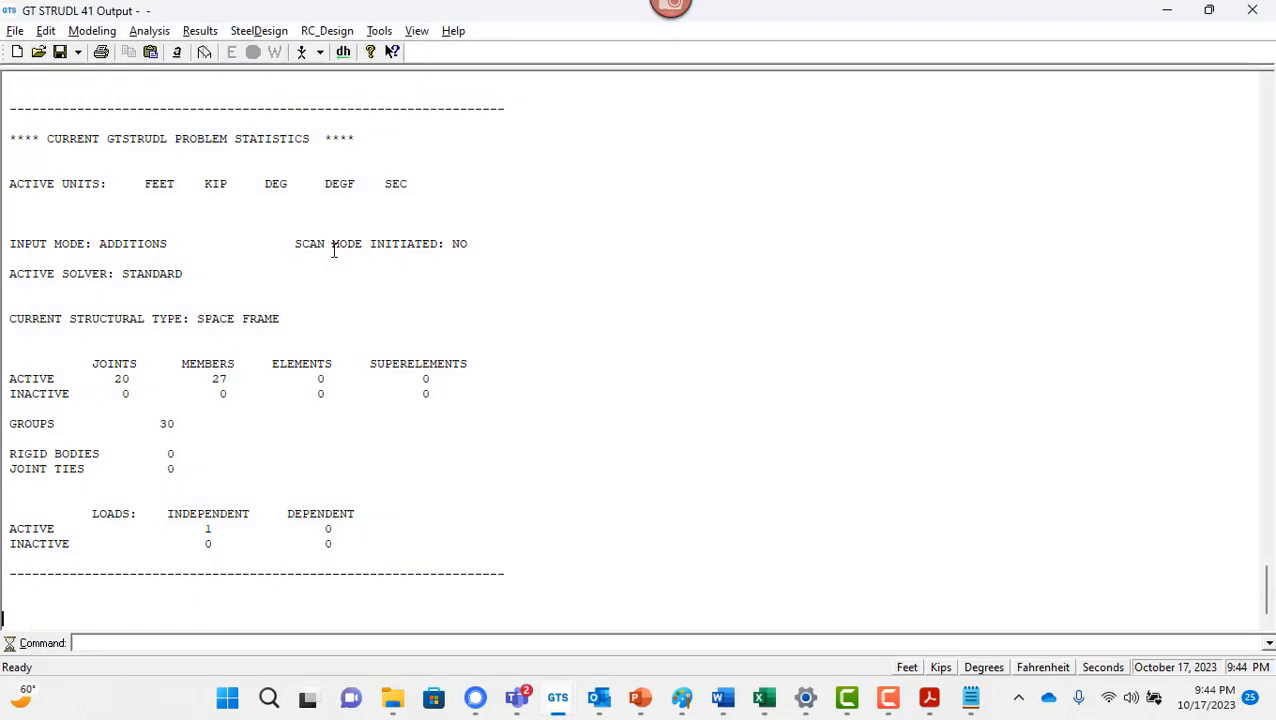
Switch to File Explorer and open the RSA-1 input file from the Downloads folder in Notepad.
key(alt+Tab)
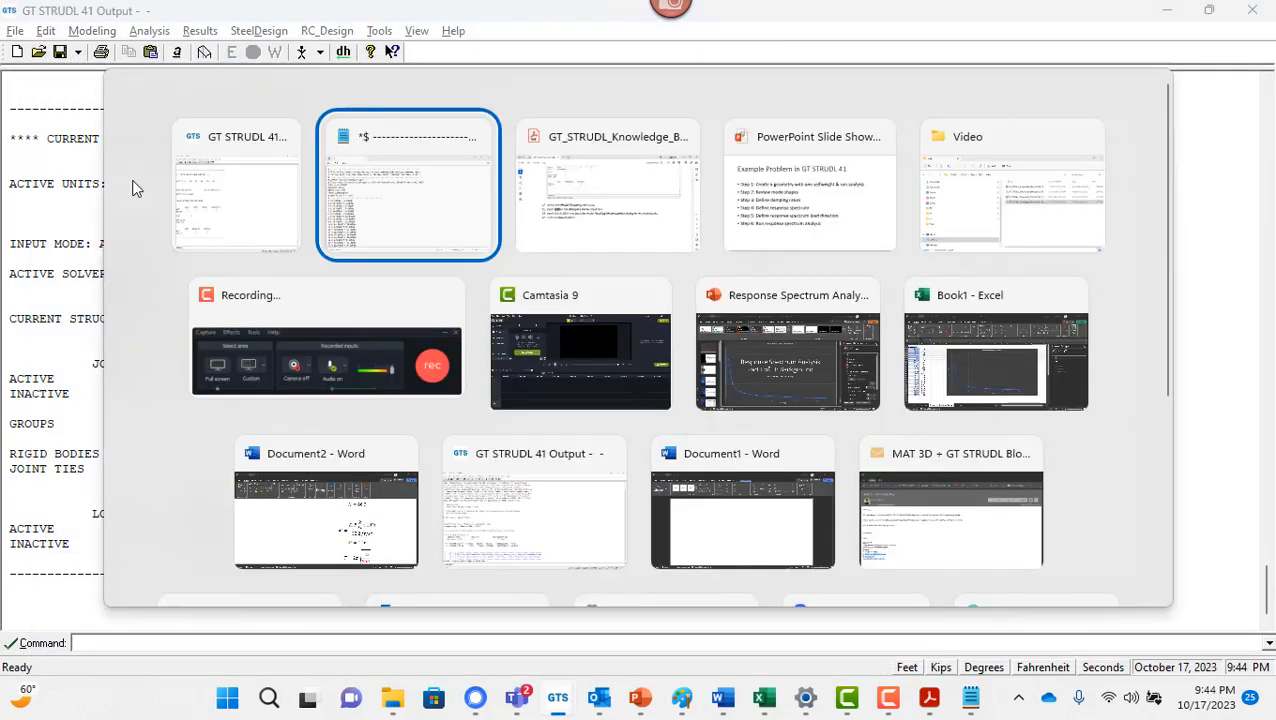
key(Tab)
key(Tab)
key(Tab)
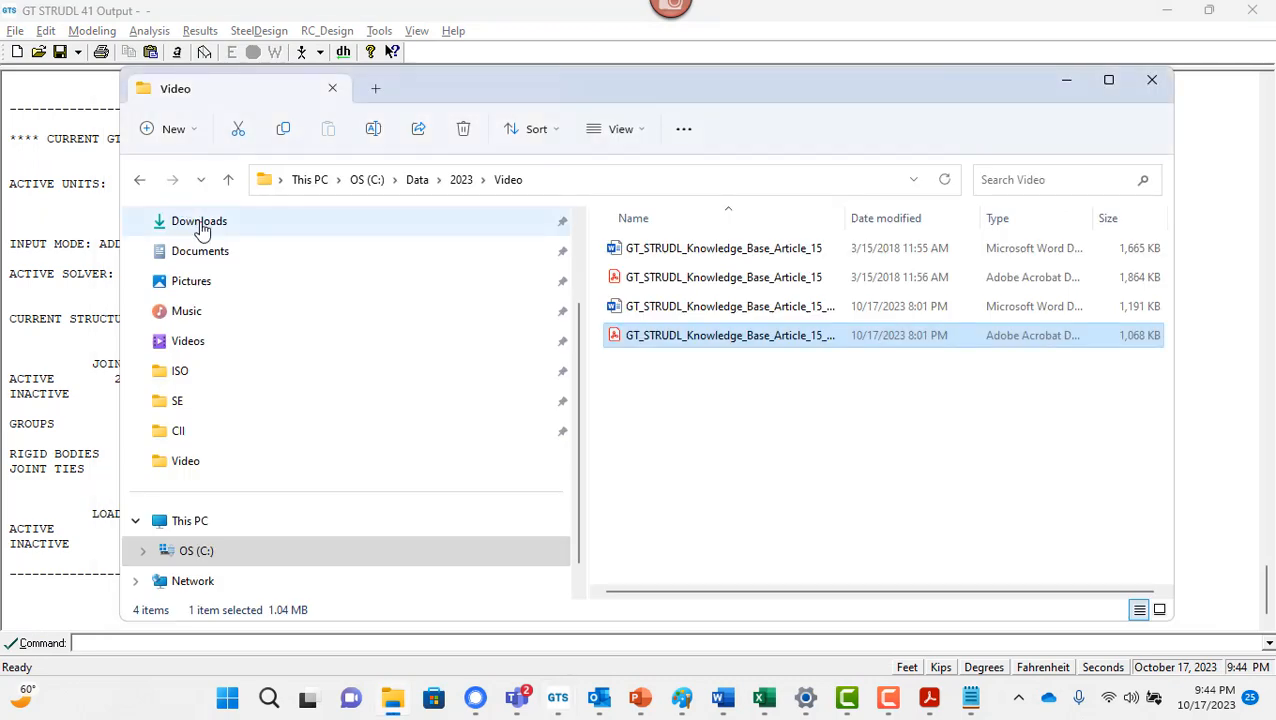
click(200, 222)
right_click(708, 288)
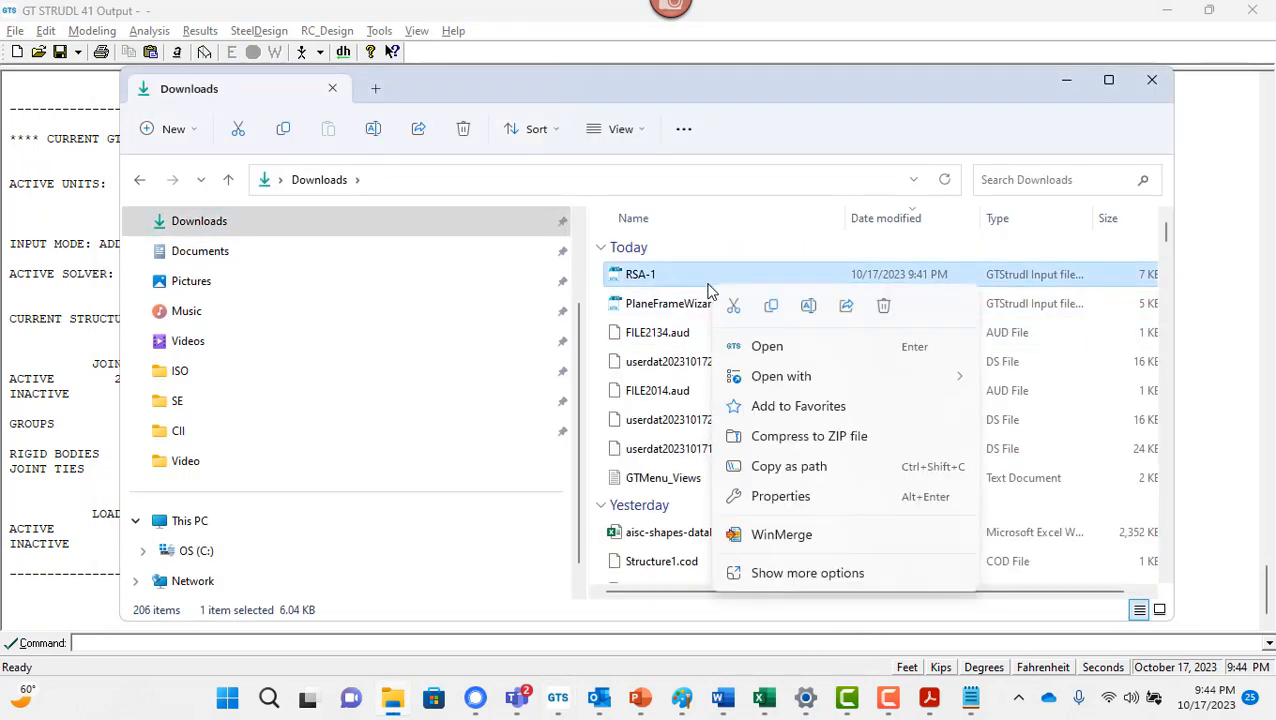
mouse_move(832, 382)
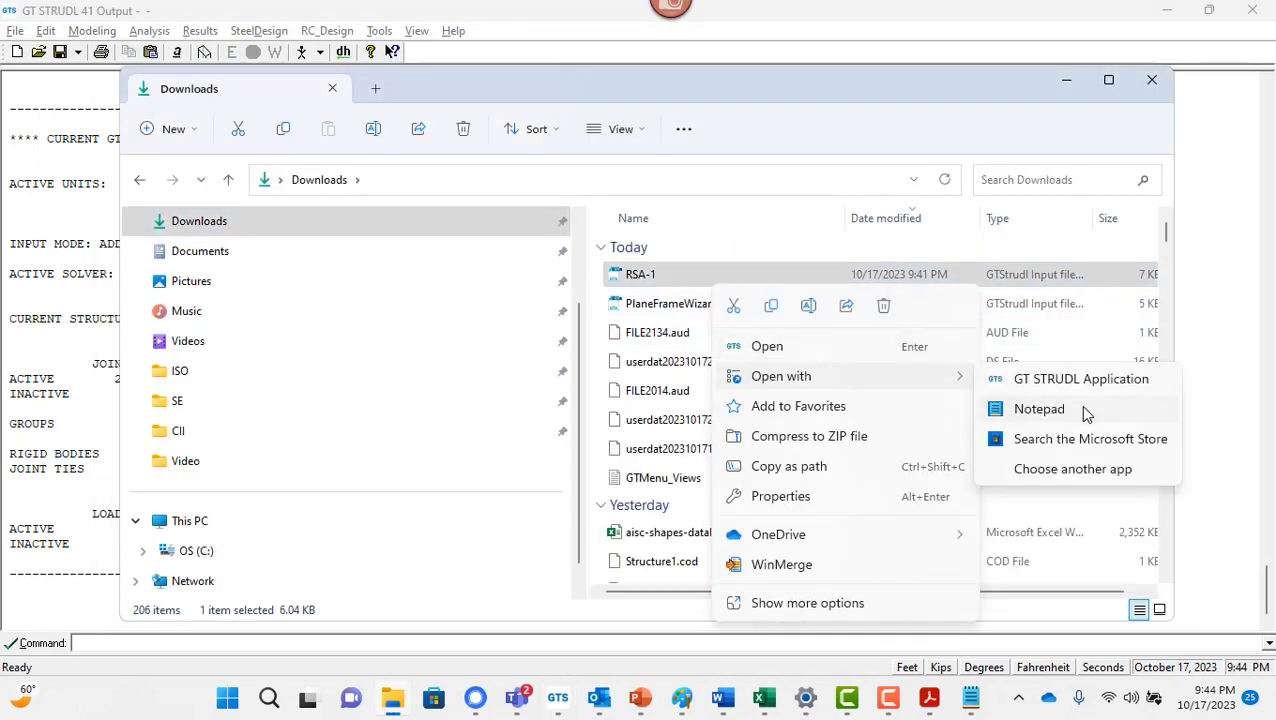
click(1087, 414)
Add the command DAMPING RATIOS 0.0500 10 after the self-weight load at the end of the file, and save it.
scroll(470, 363, down, 20)
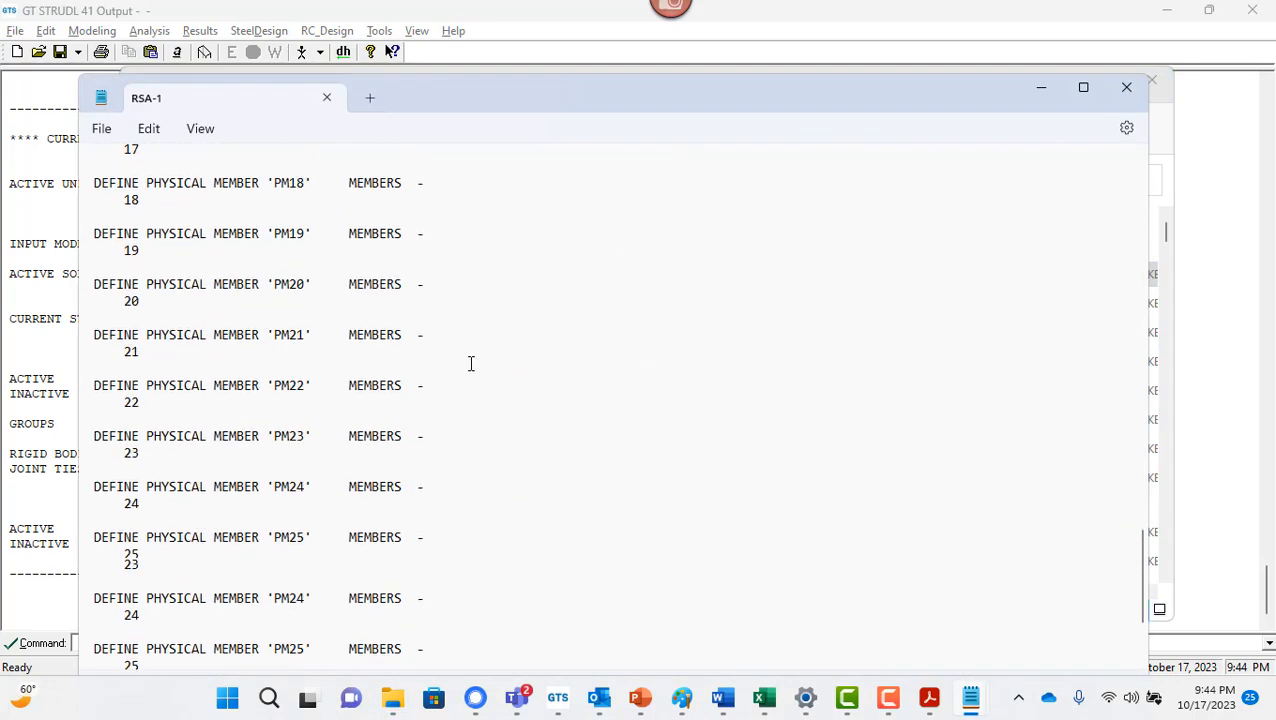
drag(333, 644, 72, 595)
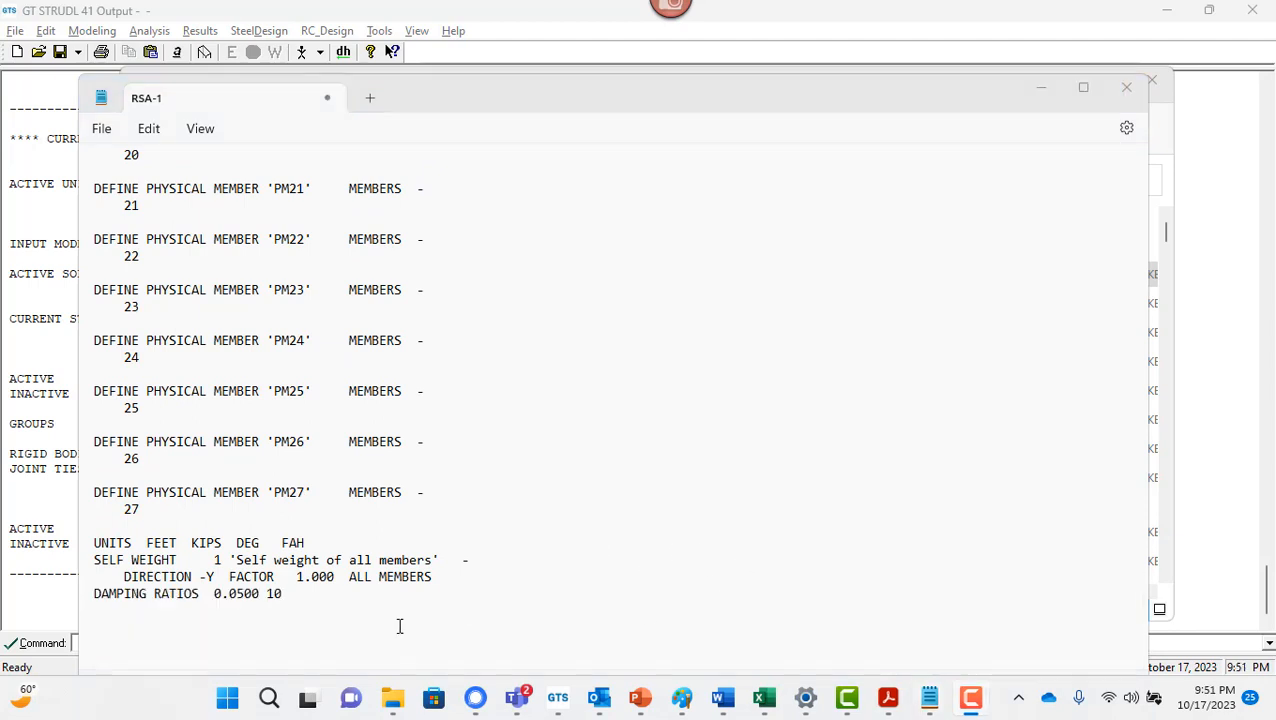
click(104, 130)
click(194, 266)
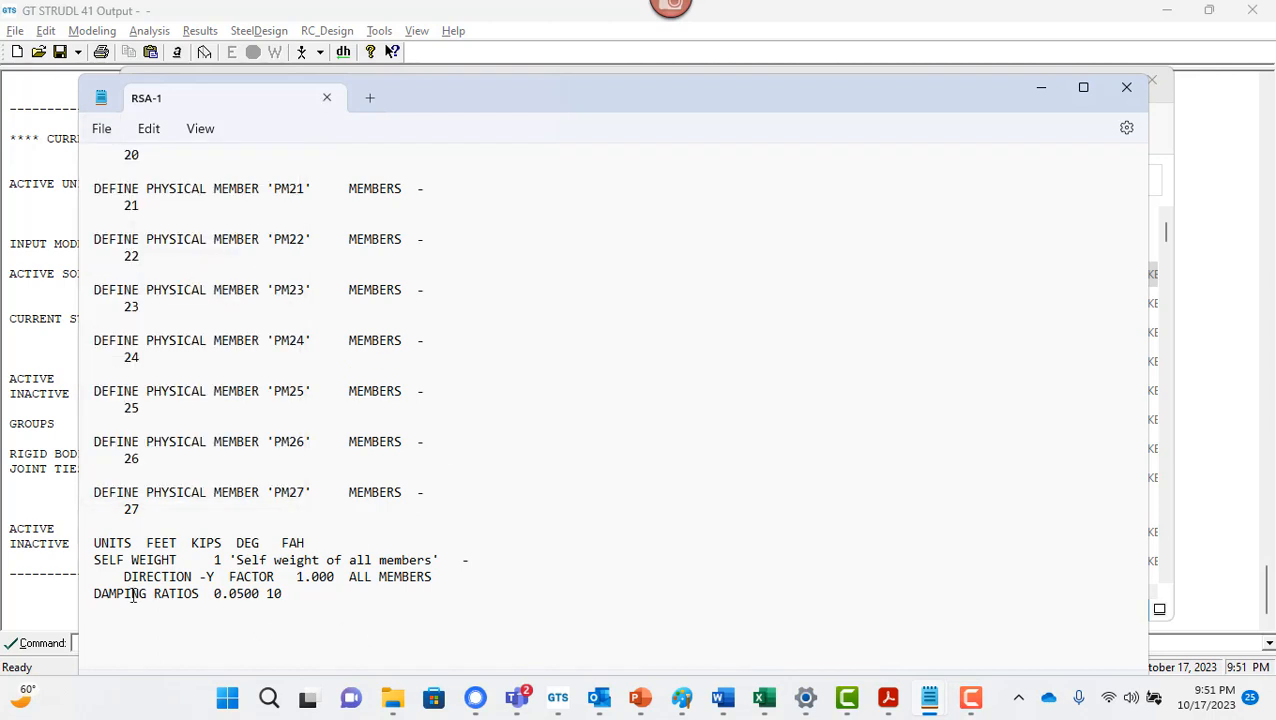
Insert the comment line "$This is my damping ratio" directly above the DAMPING RATIOS command.
click(564, 580)
key(Return)
text($)
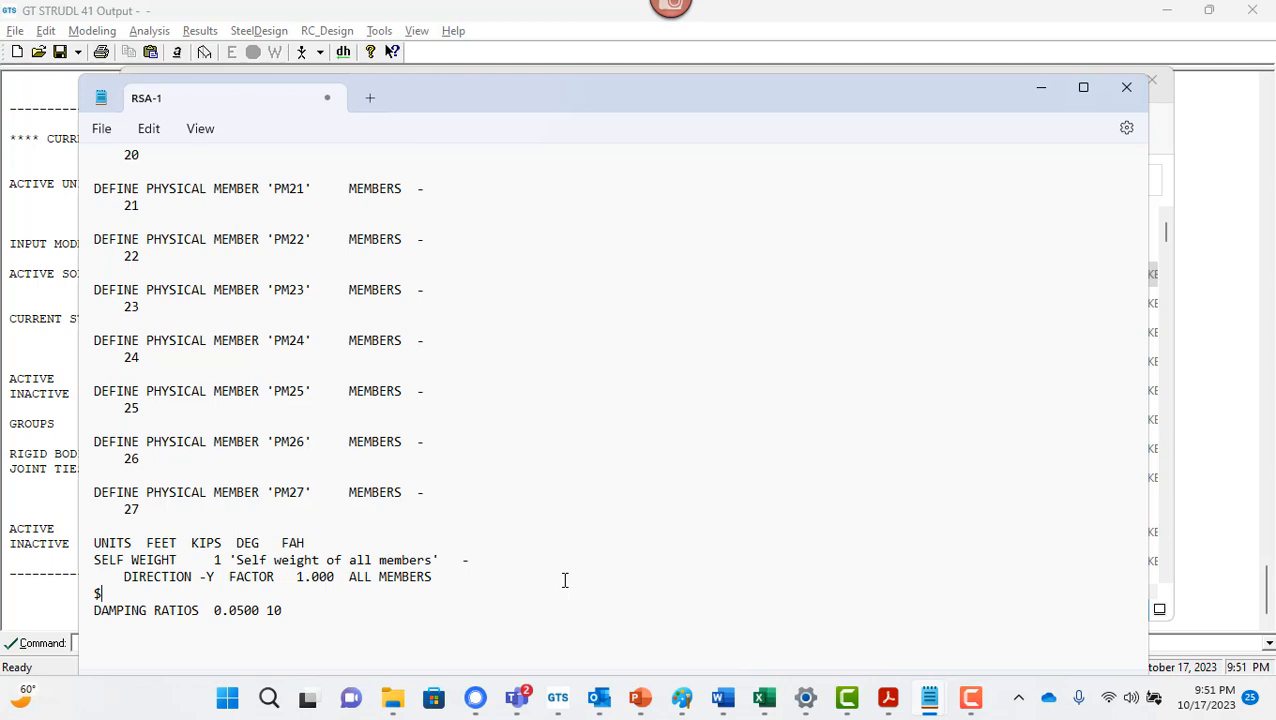
key(Caps_Lock)
text(t)
key(Caps_Lock)
text(HIS)
key(BackSpace)
key(BackSpace)
key(BackSpace)
key(BackSpace)
key(Caps_Lock)
text(This i)
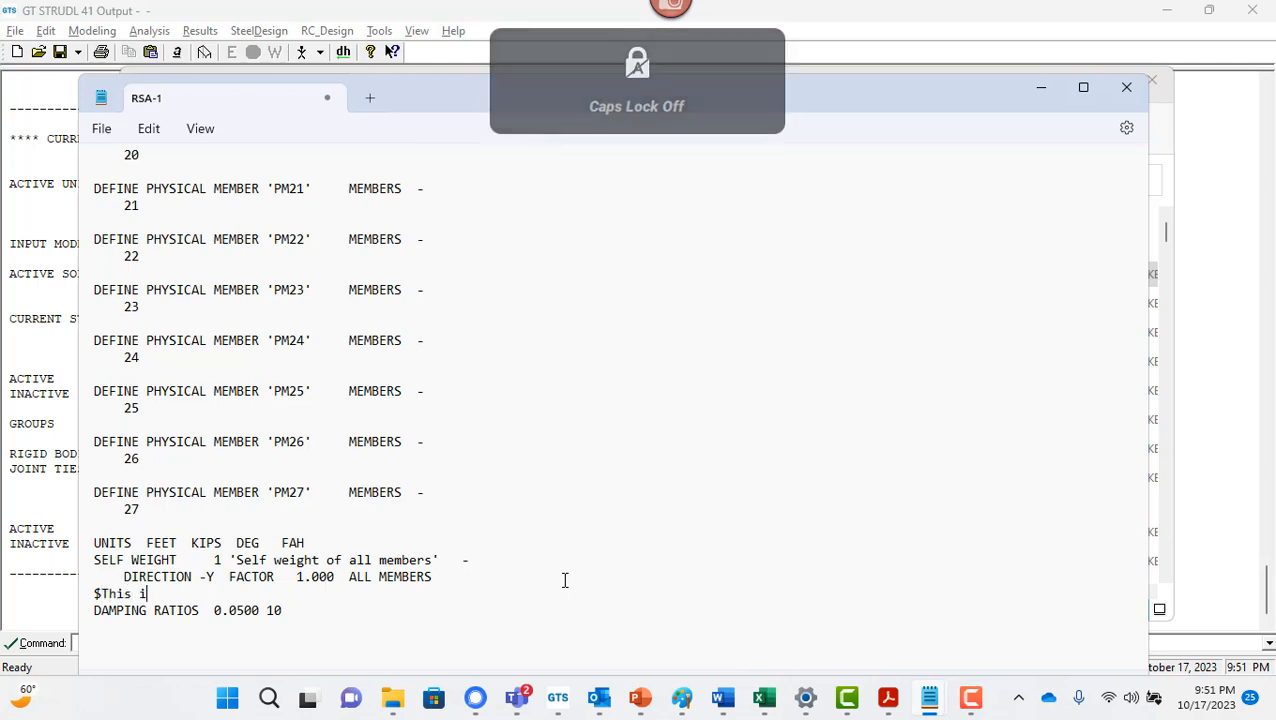
text(s )
text(my da)
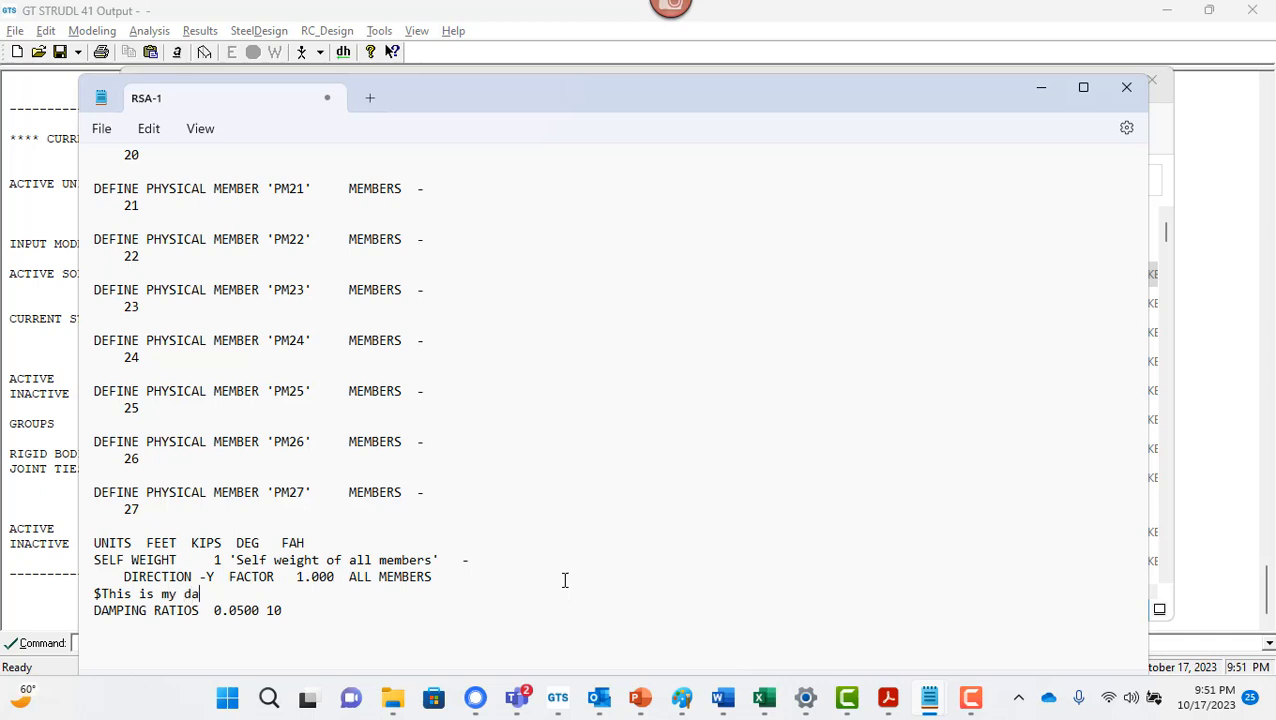
text(mpinf)
key(BackSpace)
text(g ratio)
Switch to the PowerPoint slide show to check the example problem's step list.
mouse_move(640, 705)
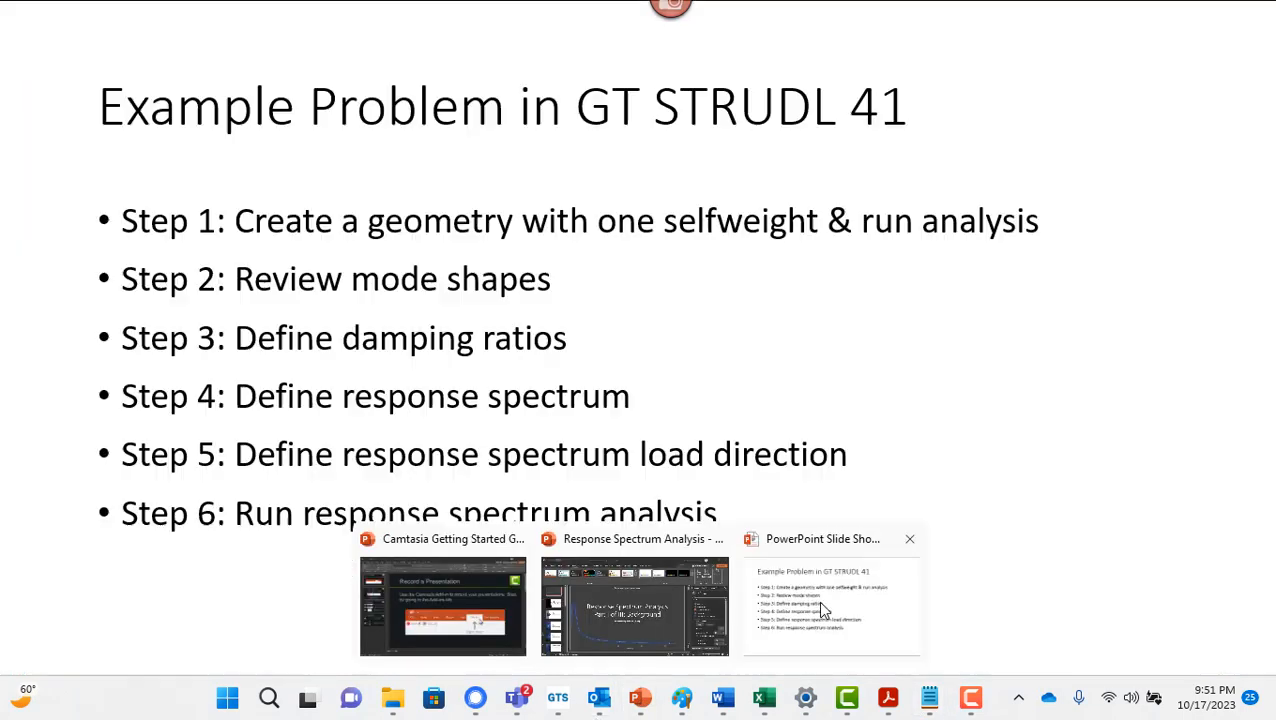
click(817, 600)
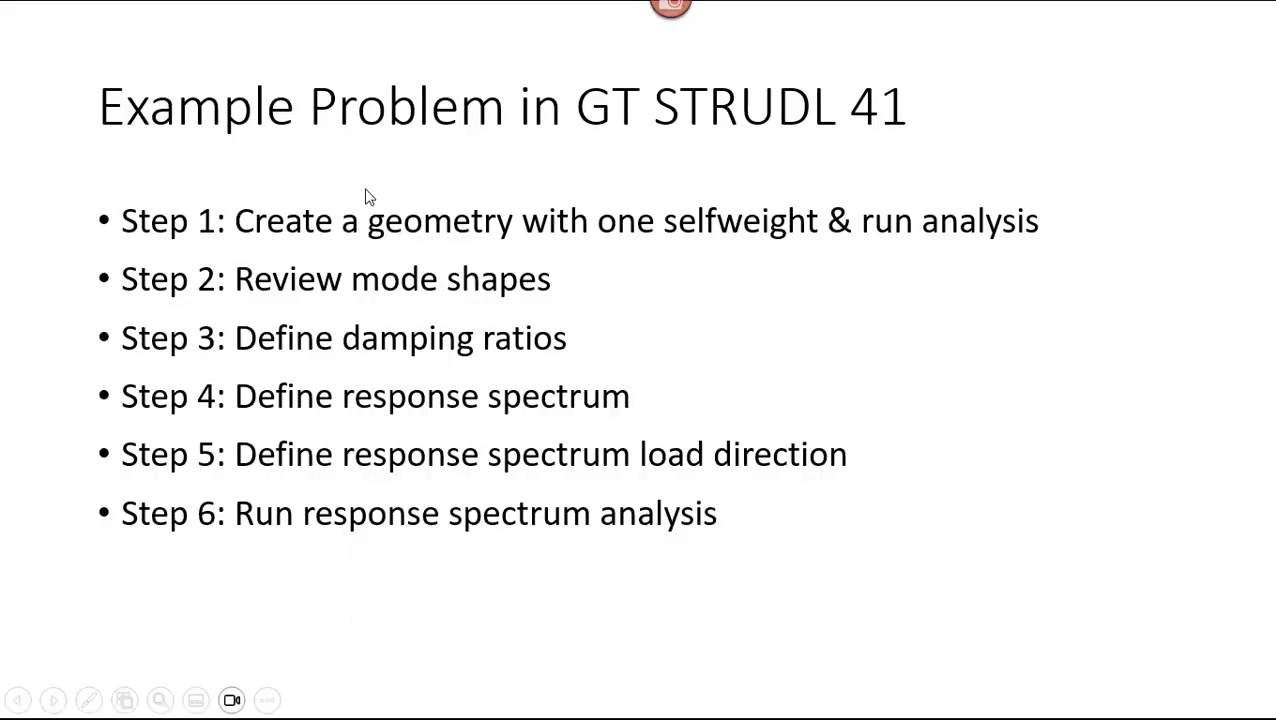